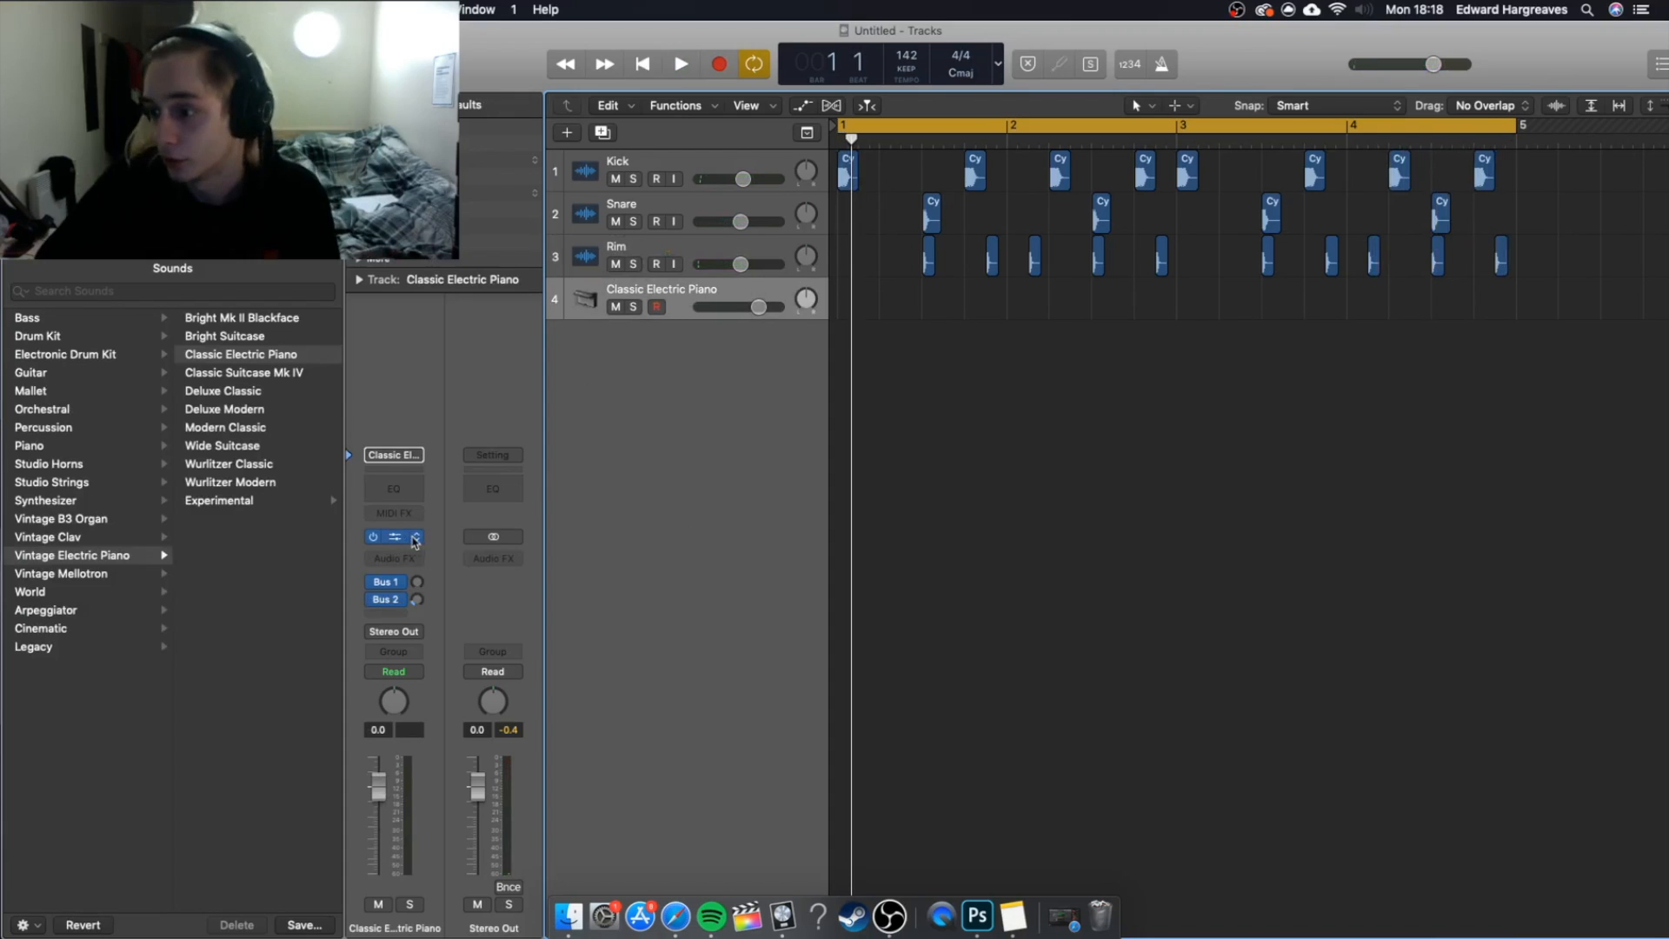
Replace the Classic Electric Piano instrument on track 4 with the multi-output version of the Ultrabeat drum synth.
{"action": "mouse_move", "coordinate": [539, 463]}
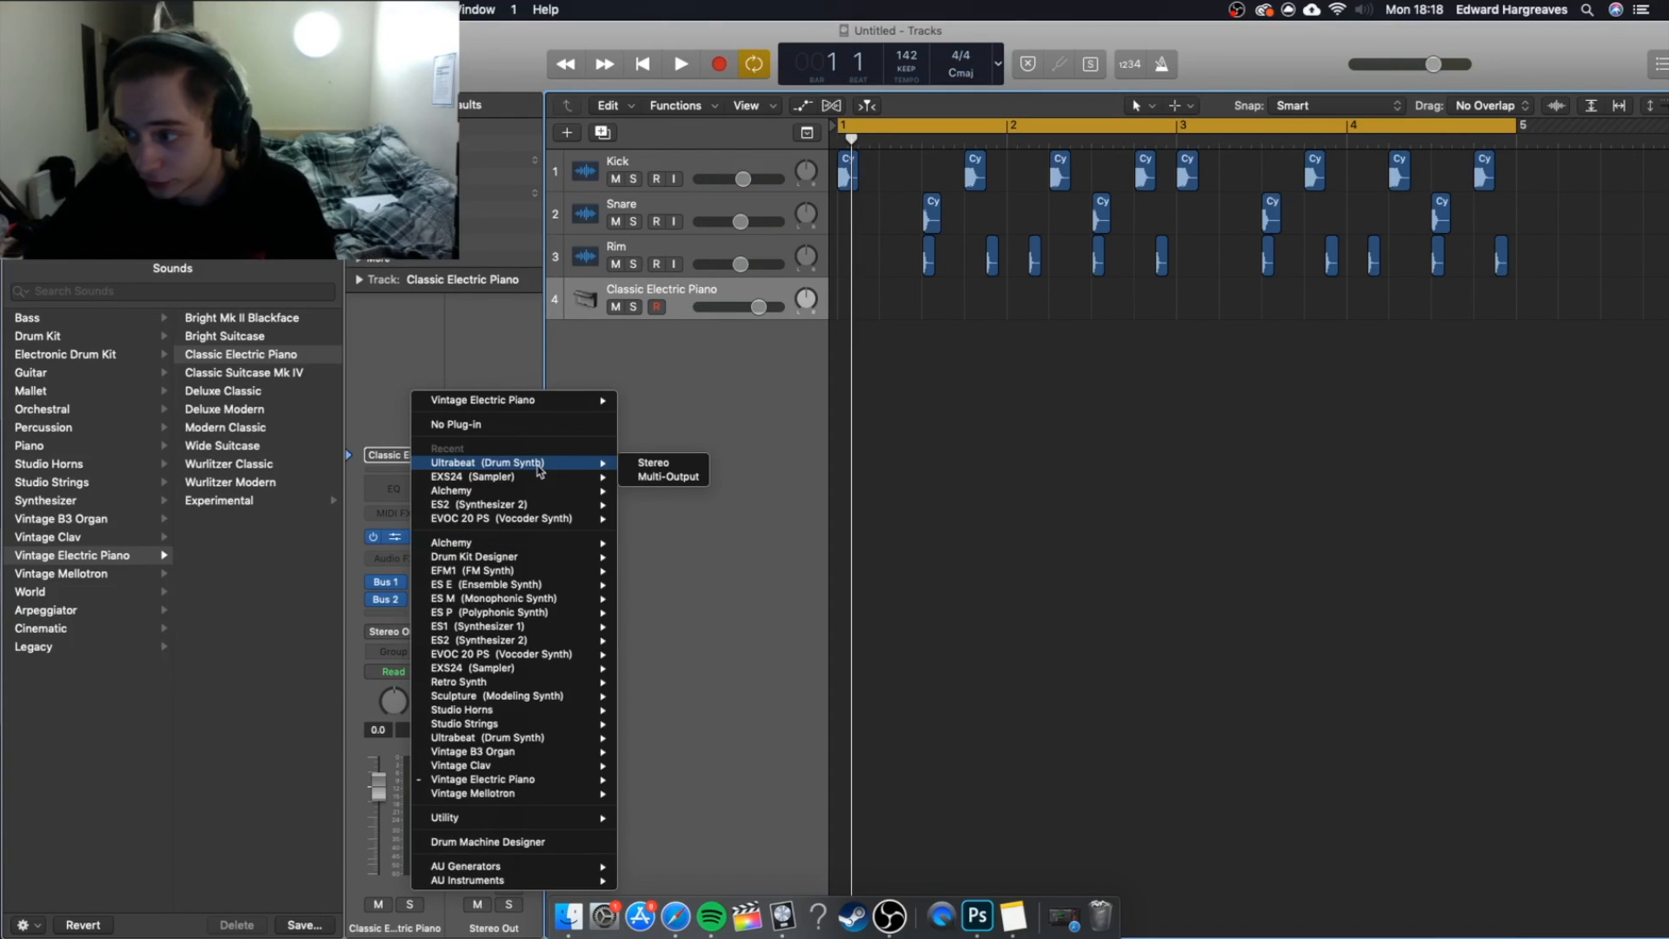
{"action": "left_click", "coordinate": [658, 478]}
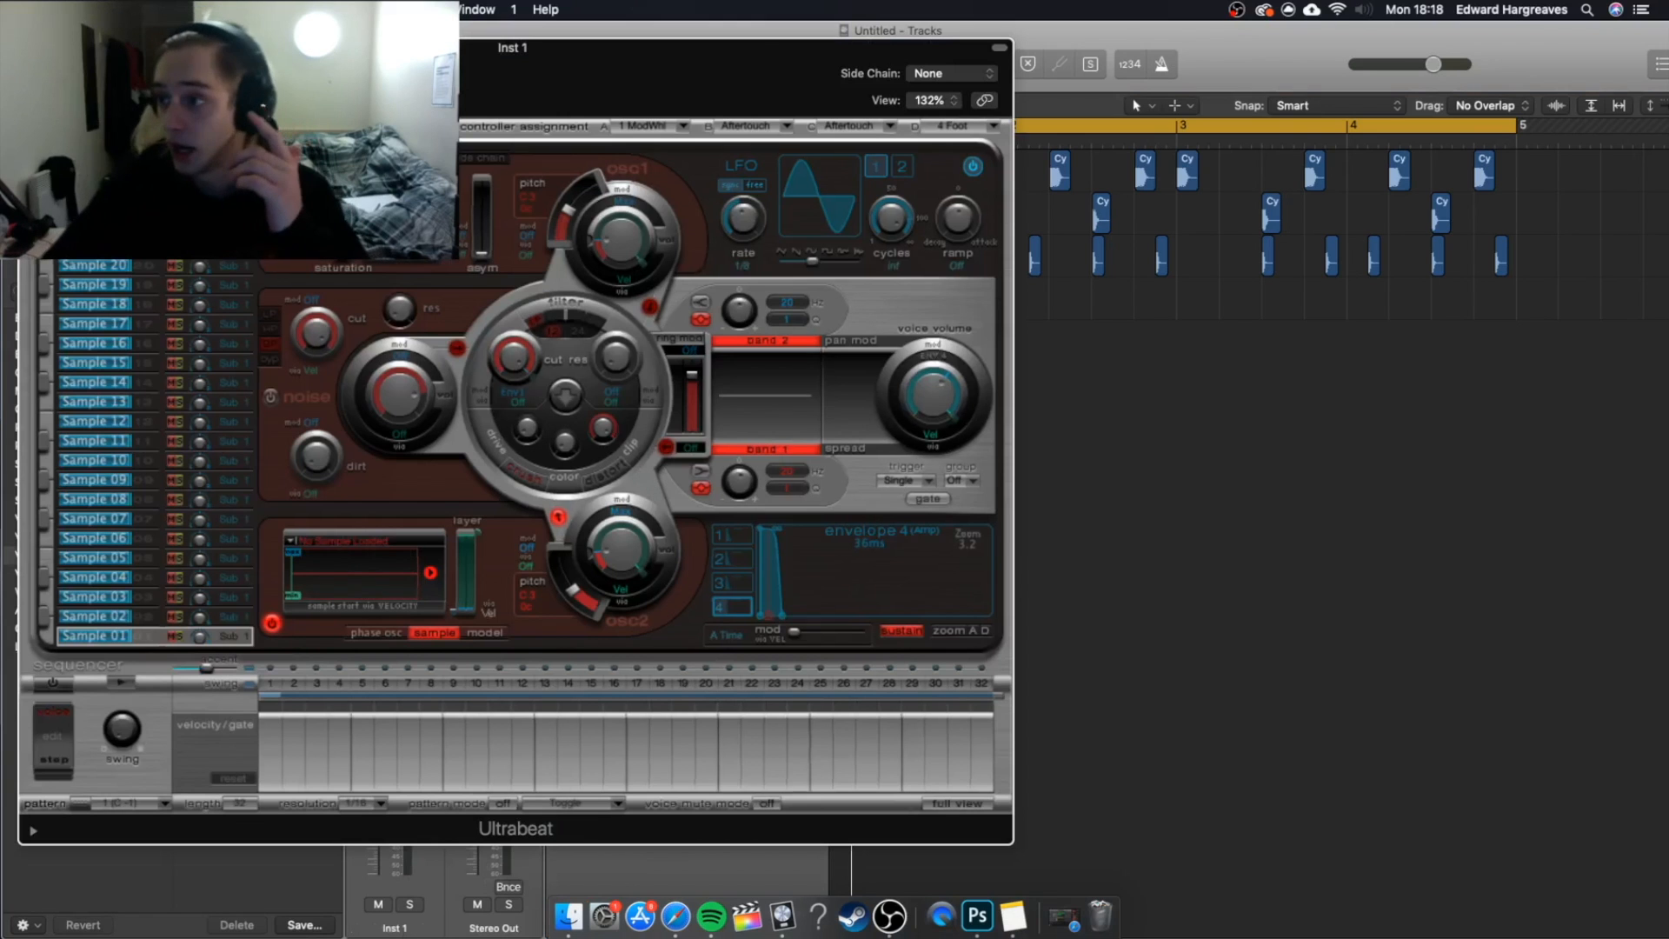
{"action": "left_click_drag", "start_coordinate": [433, 48], "coordinate": [593, 44]}
Load the Boutique 909 drum kit in Ultrabeat and audition its drum sounds.
{"action": "left_click", "coordinate": [378, 68]}
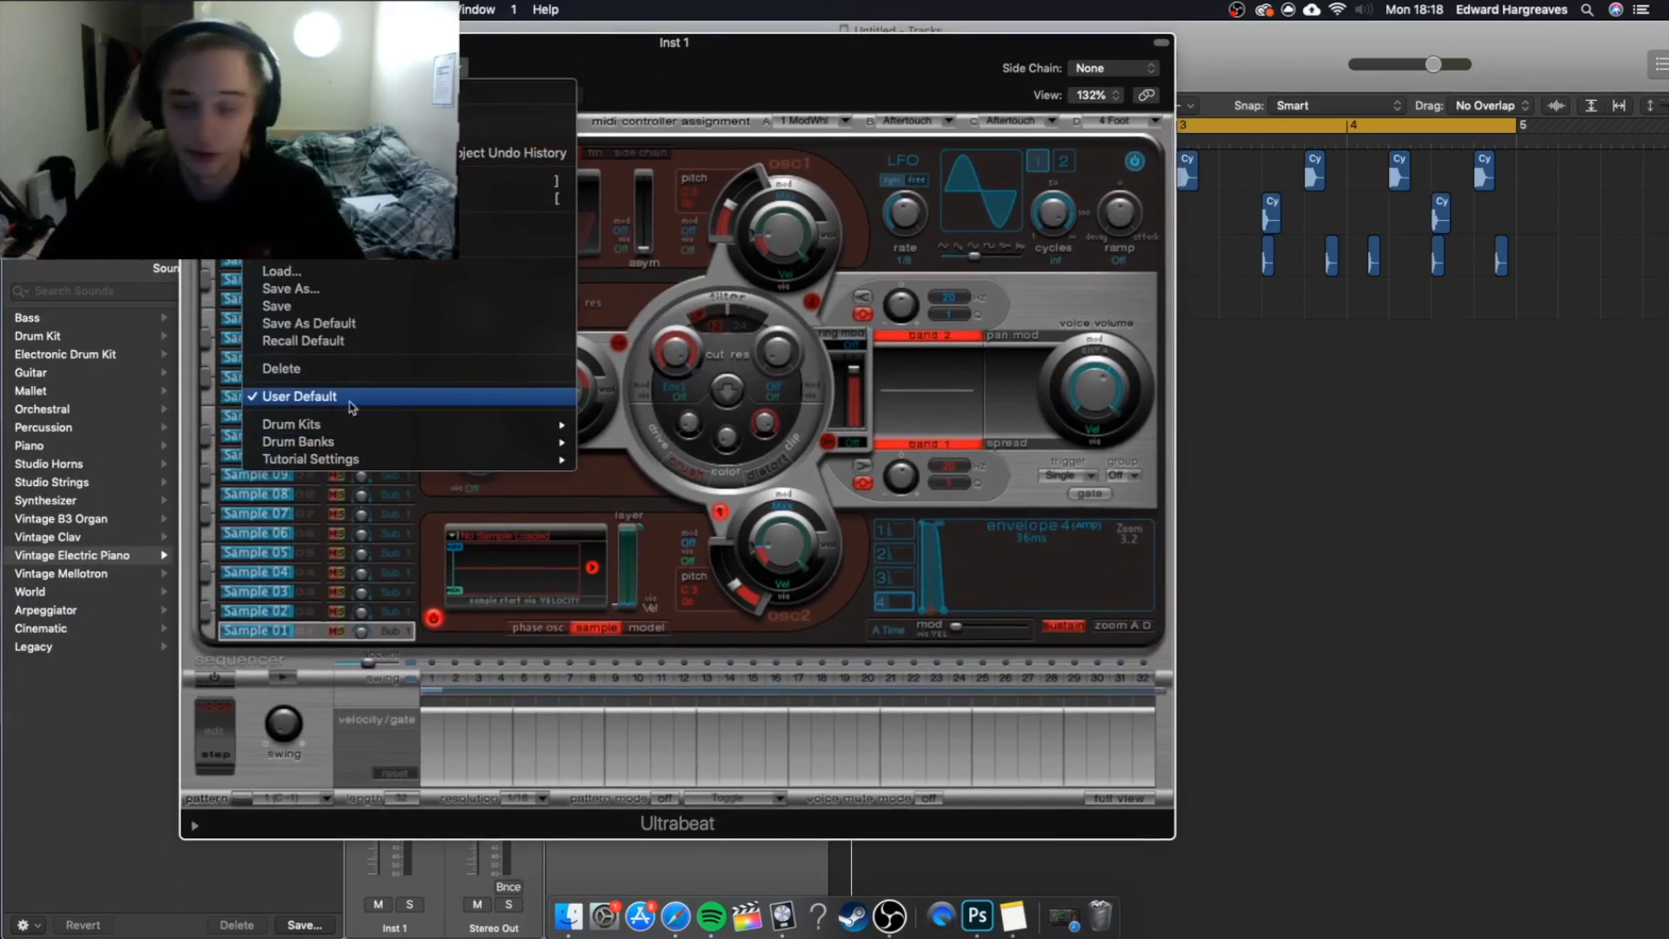
{"action": "mouse_move", "coordinate": [328, 431]}
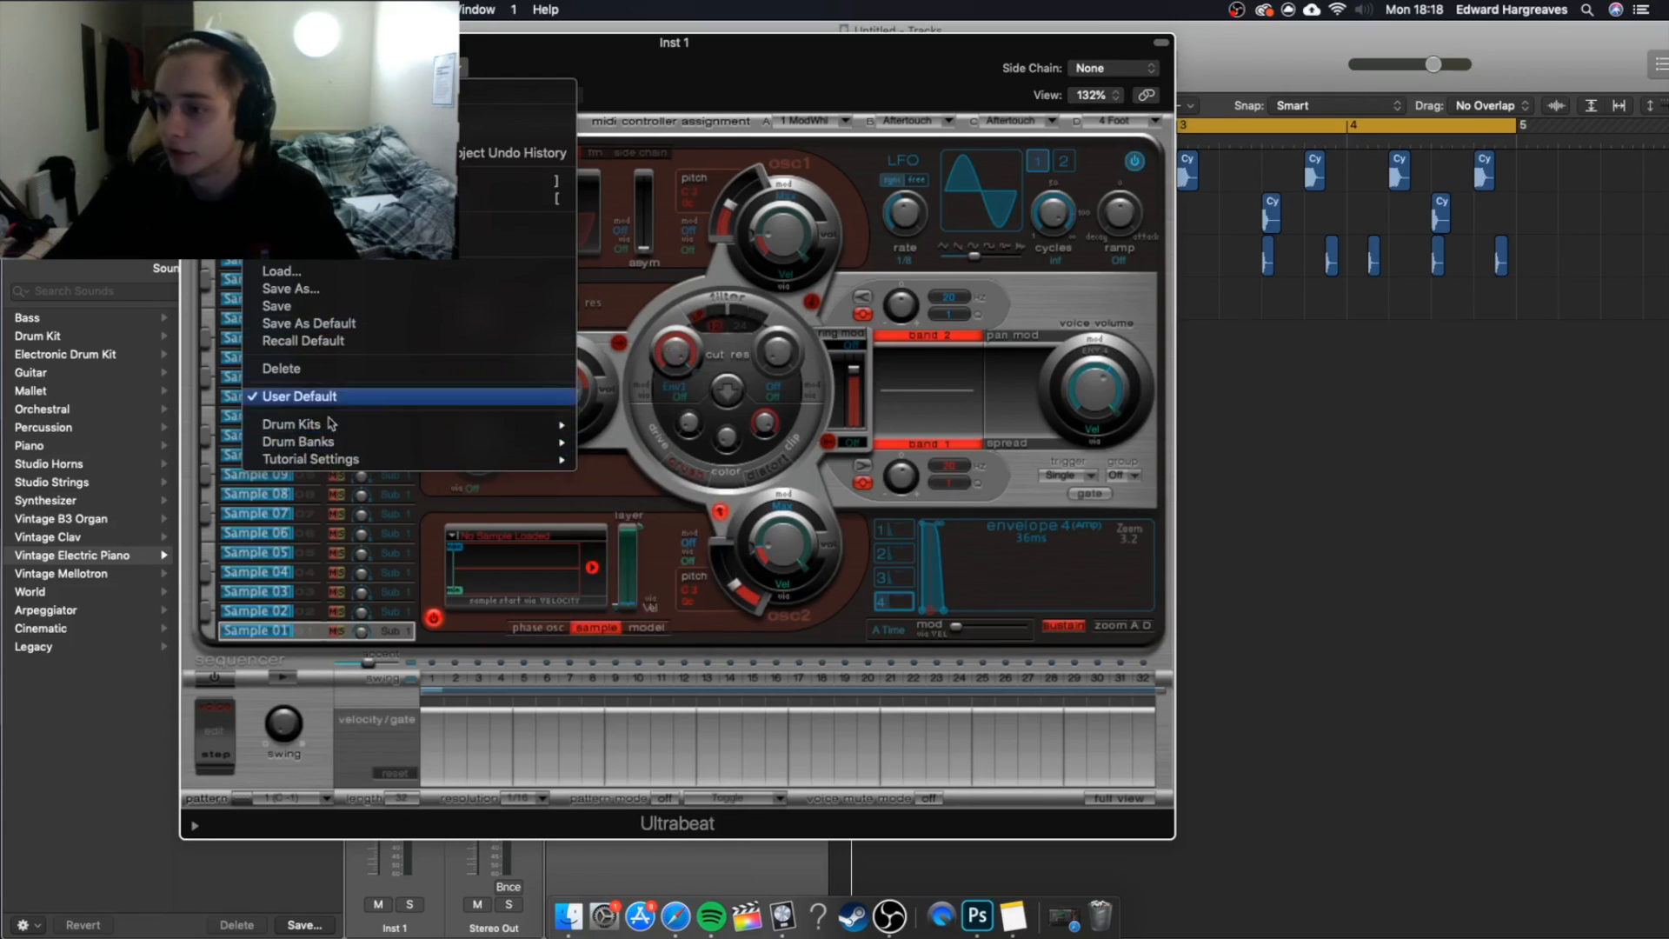
{"action": "left_click", "coordinate": [620, 414]}
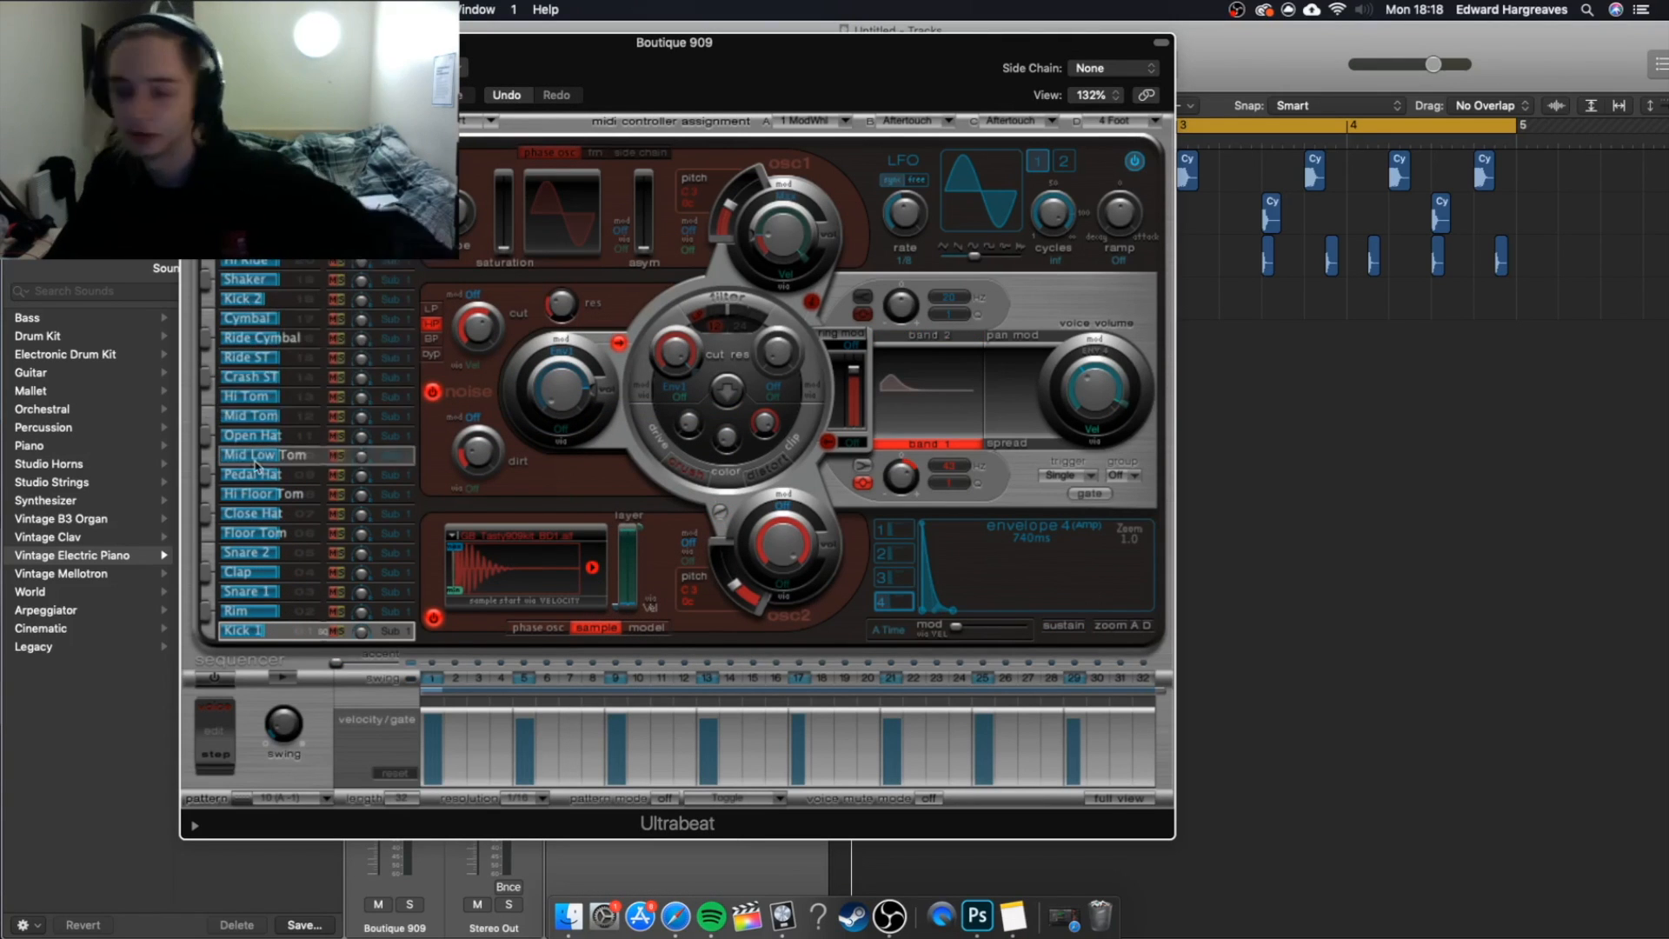
{"action": "left_click", "coordinate": [234, 439]}
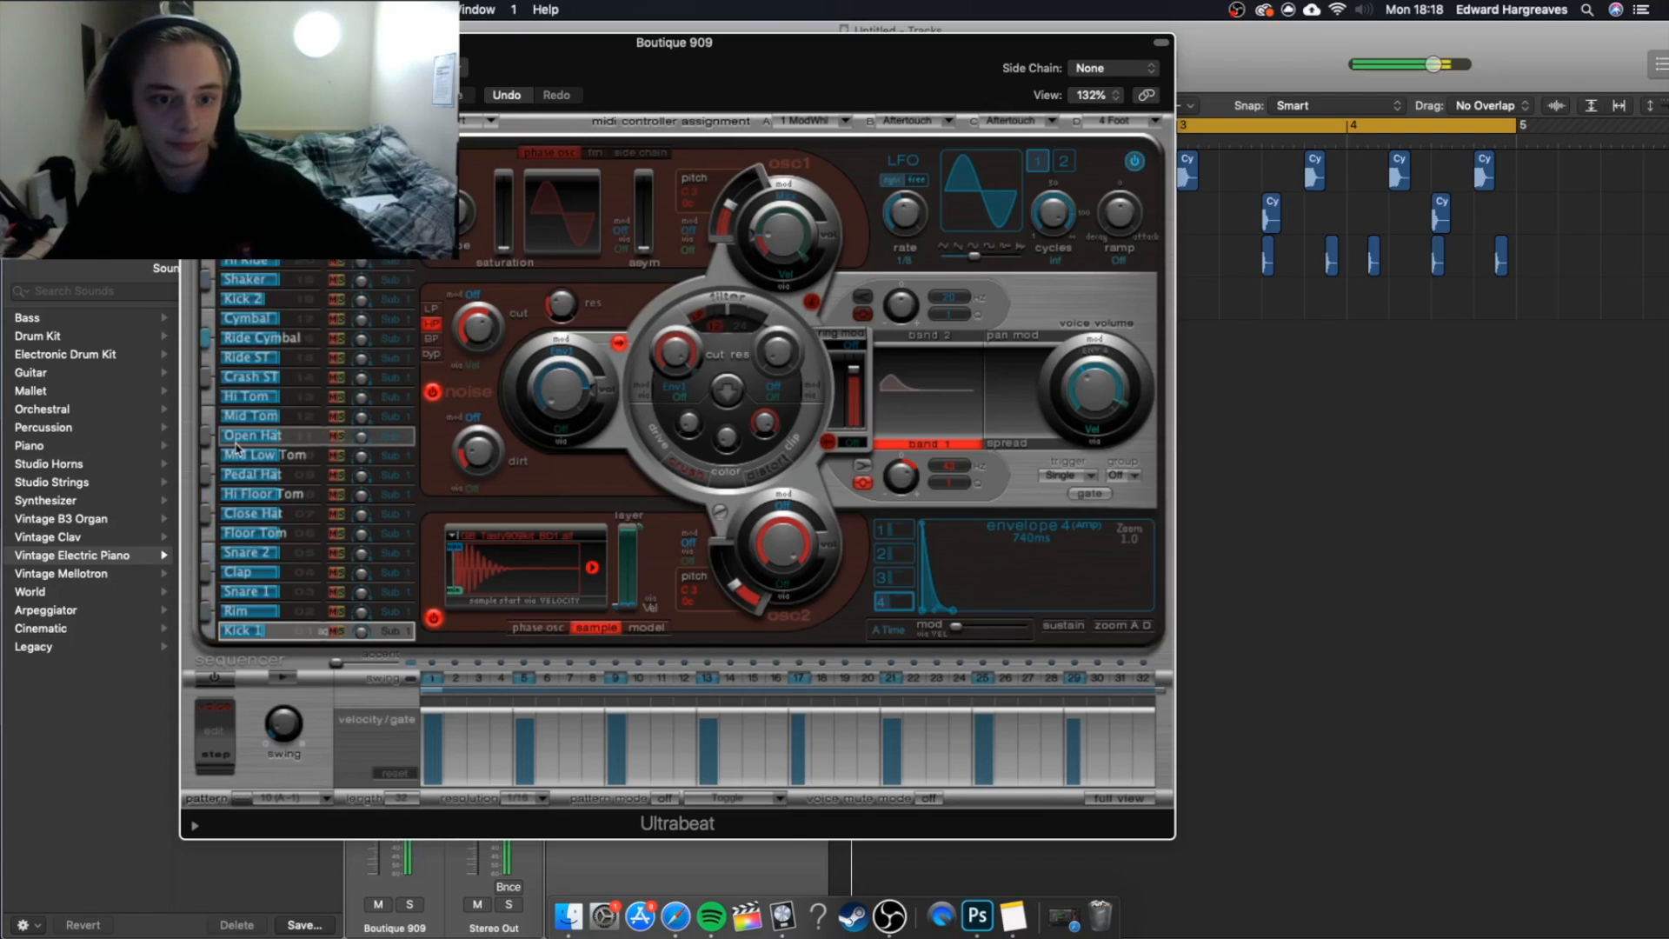
{"action": "left_click", "coordinate": [362, 397]}
Load the Drag & Drop Samples drum kit and recall Ultrabeat's default setting with its empty sample slots.
{"action": "left_click", "coordinate": [408, 68]}
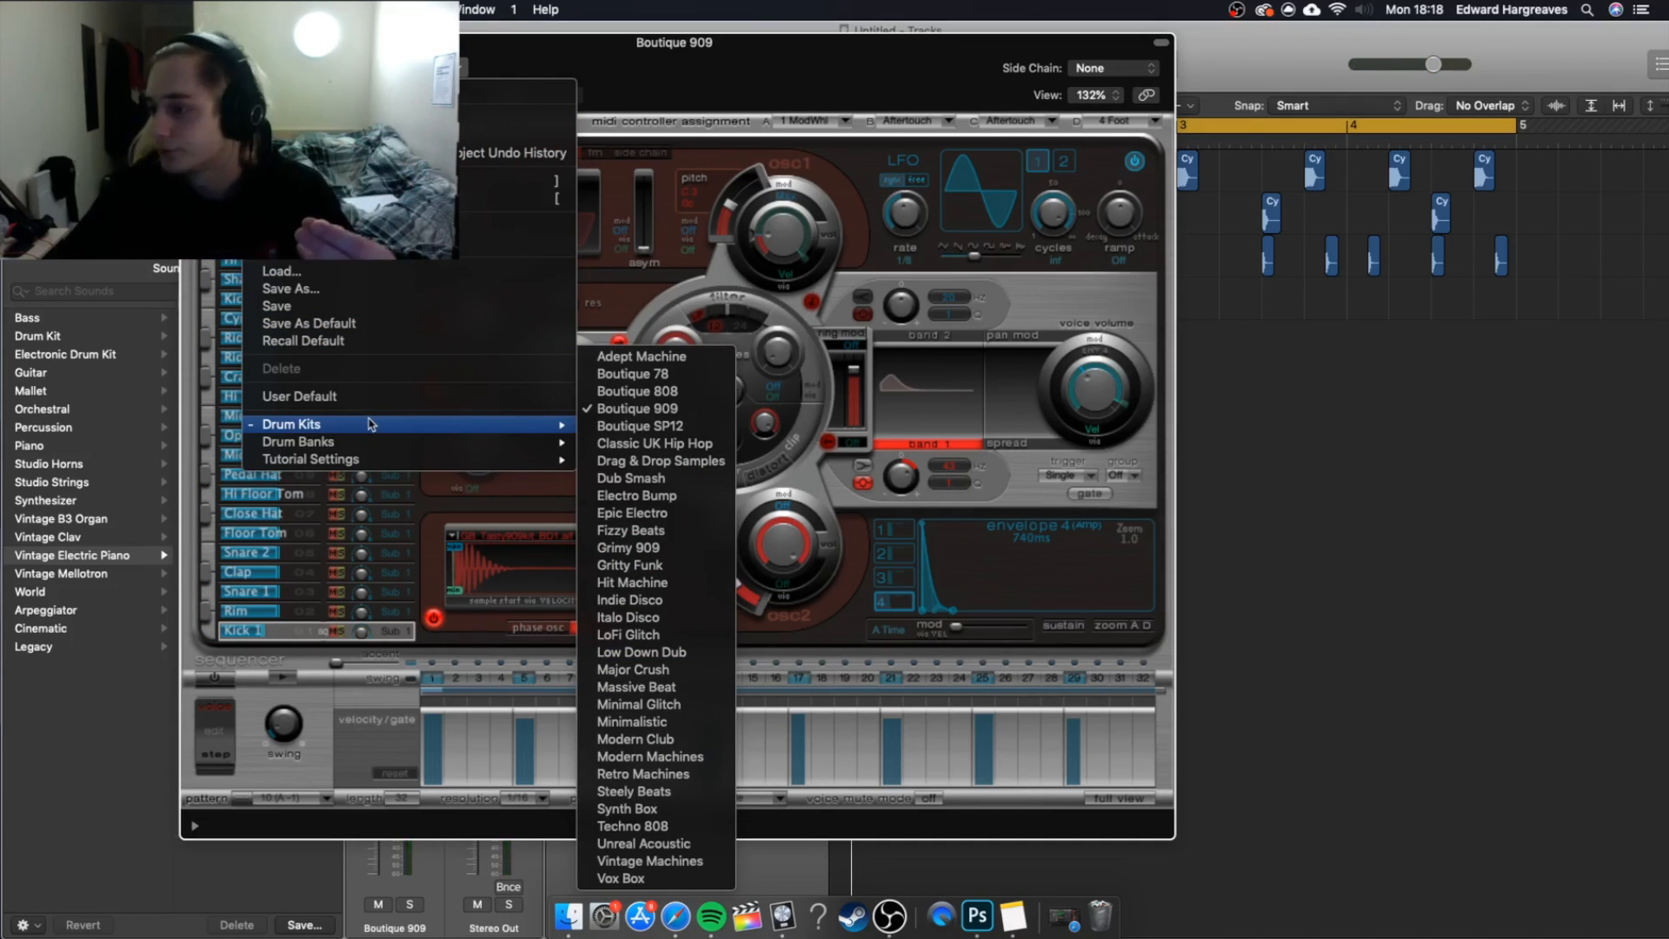
{"action": "left_click", "coordinate": [661, 462]}
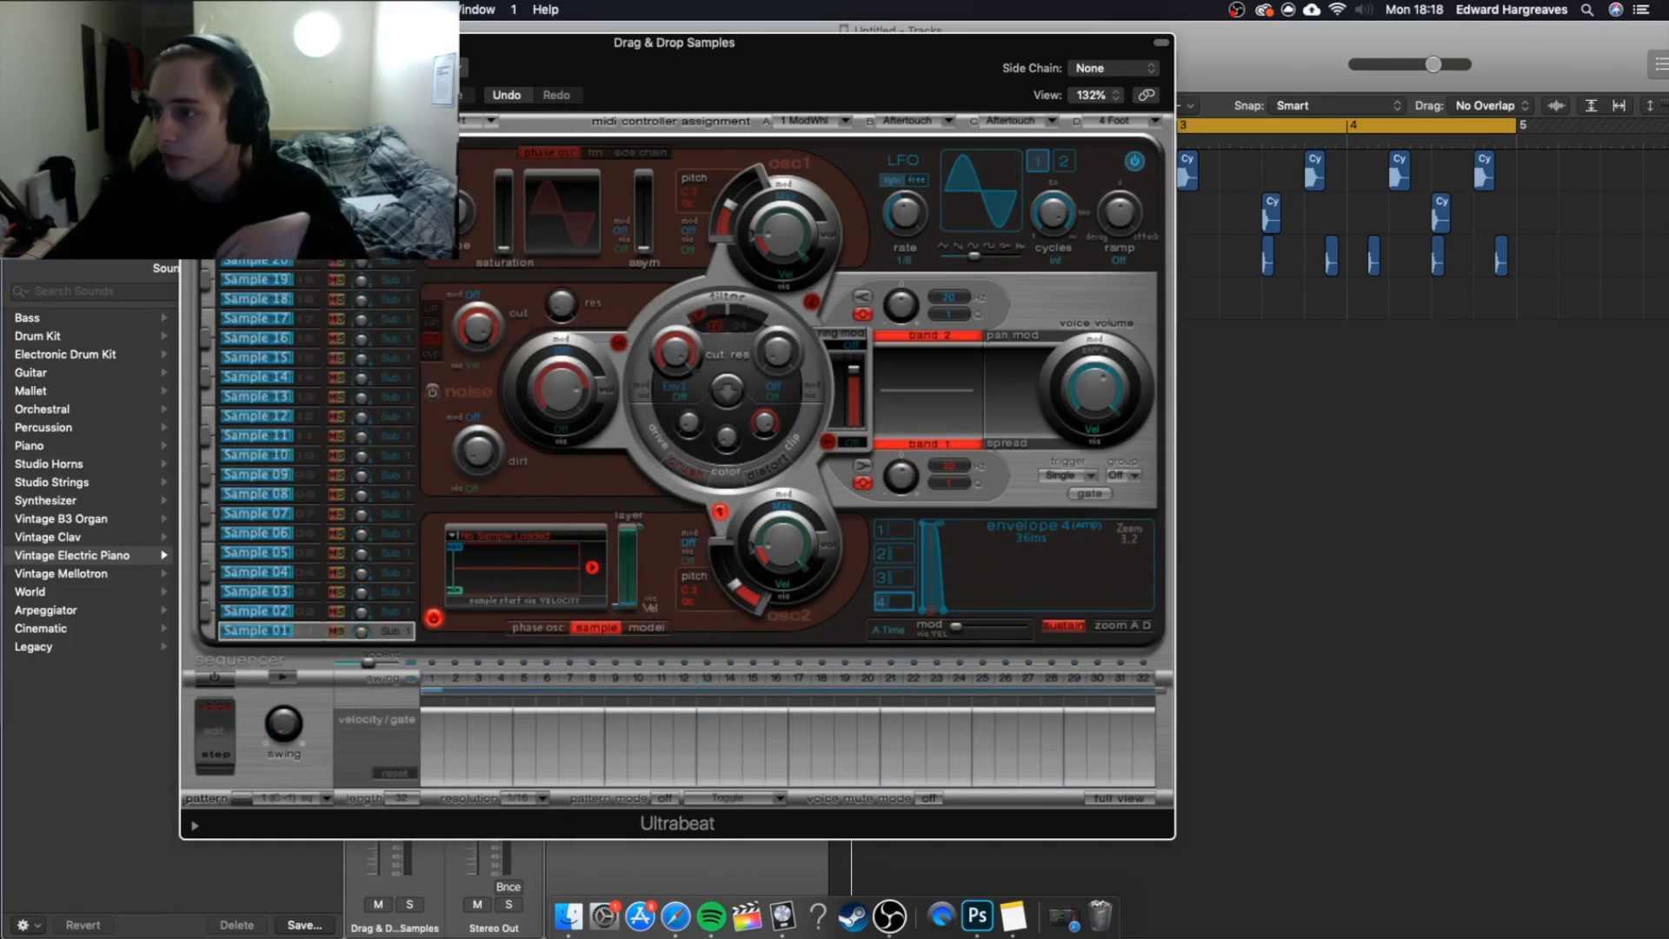
{"action": "left_click", "coordinate": [383, 68]}
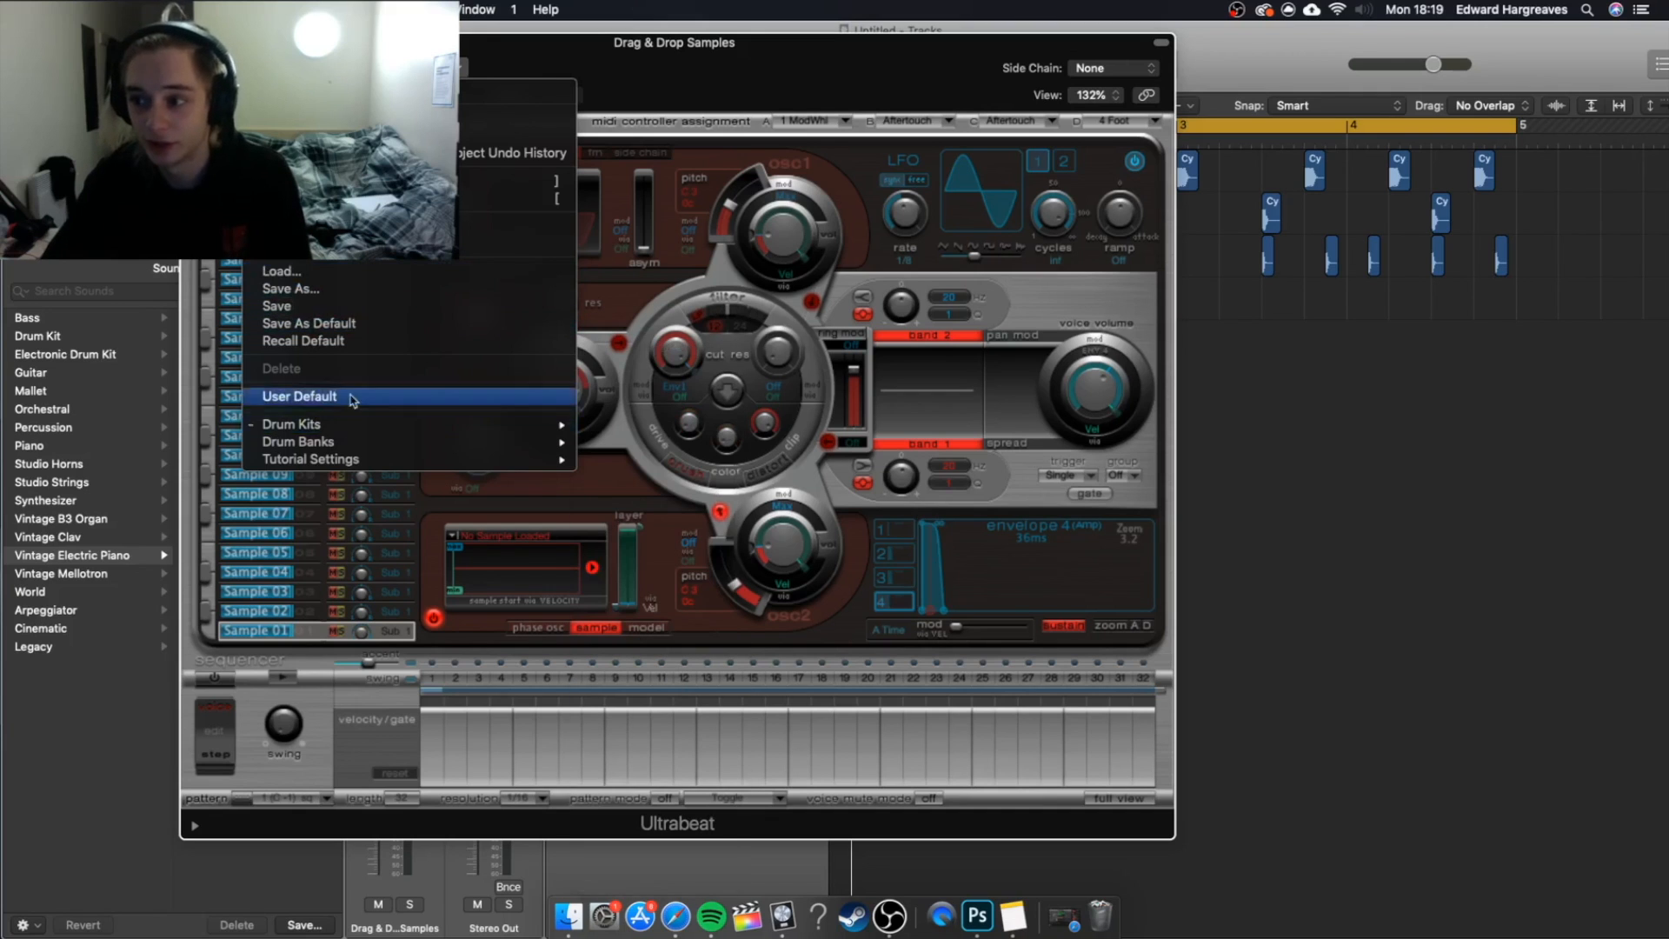
{"action": "left_click", "coordinate": [326, 344]}
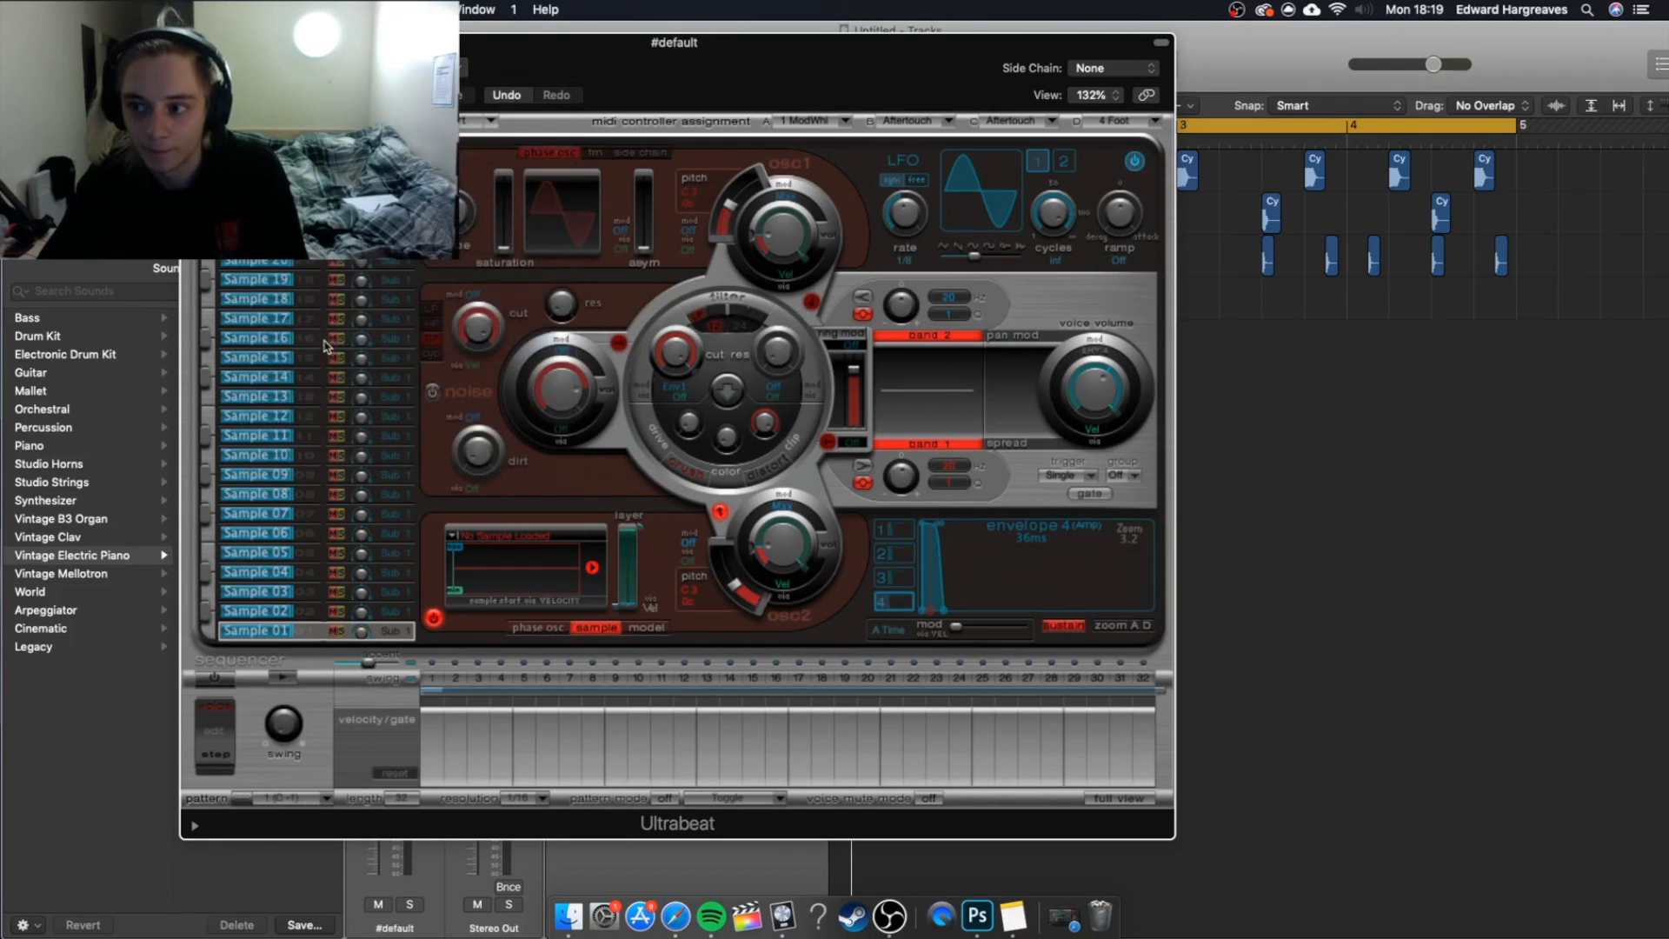
{"action": "left_click", "coordinate": [271, 435]}
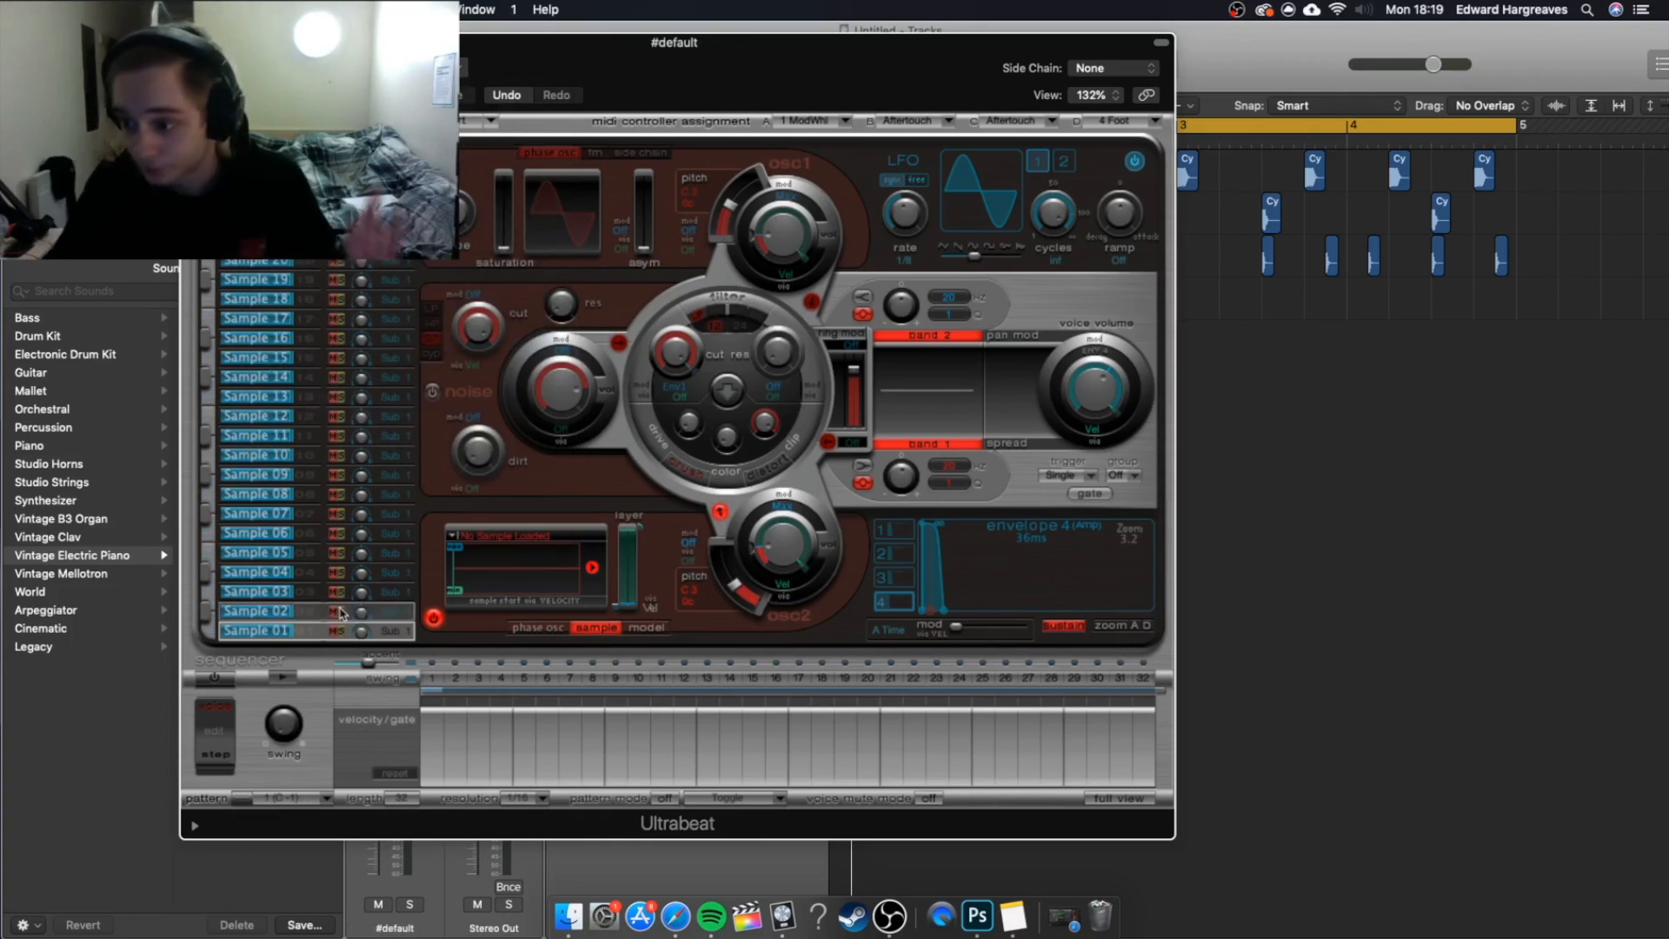
Rename the Ultrabeat slots Sample 01, Sample 02 and Sample 03 as Kick, Snare and Rim.
{"action": "double_click", "coordinate": [270, 630]}
{"action": "type", "text": "Kick"}
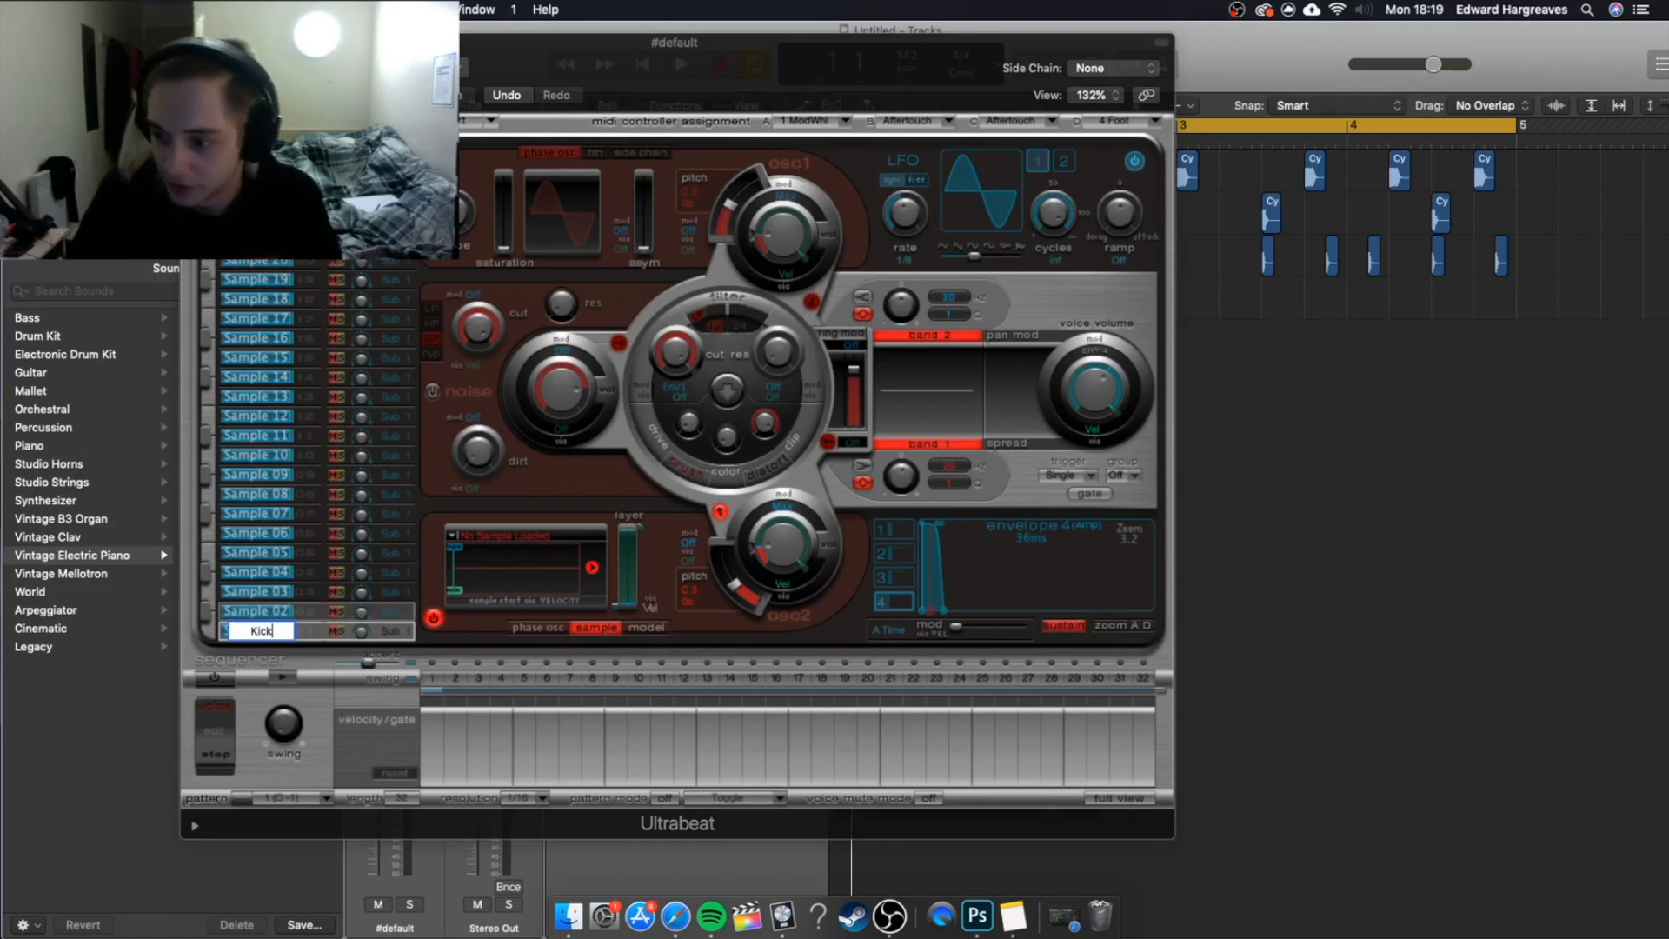
{"action": "key", "text": "Return"}
{"action": "double_click", "coordinate": [261, 611]}
{"action": "type", "text": "Snare"}
{"action": "key", "text": "Return"}
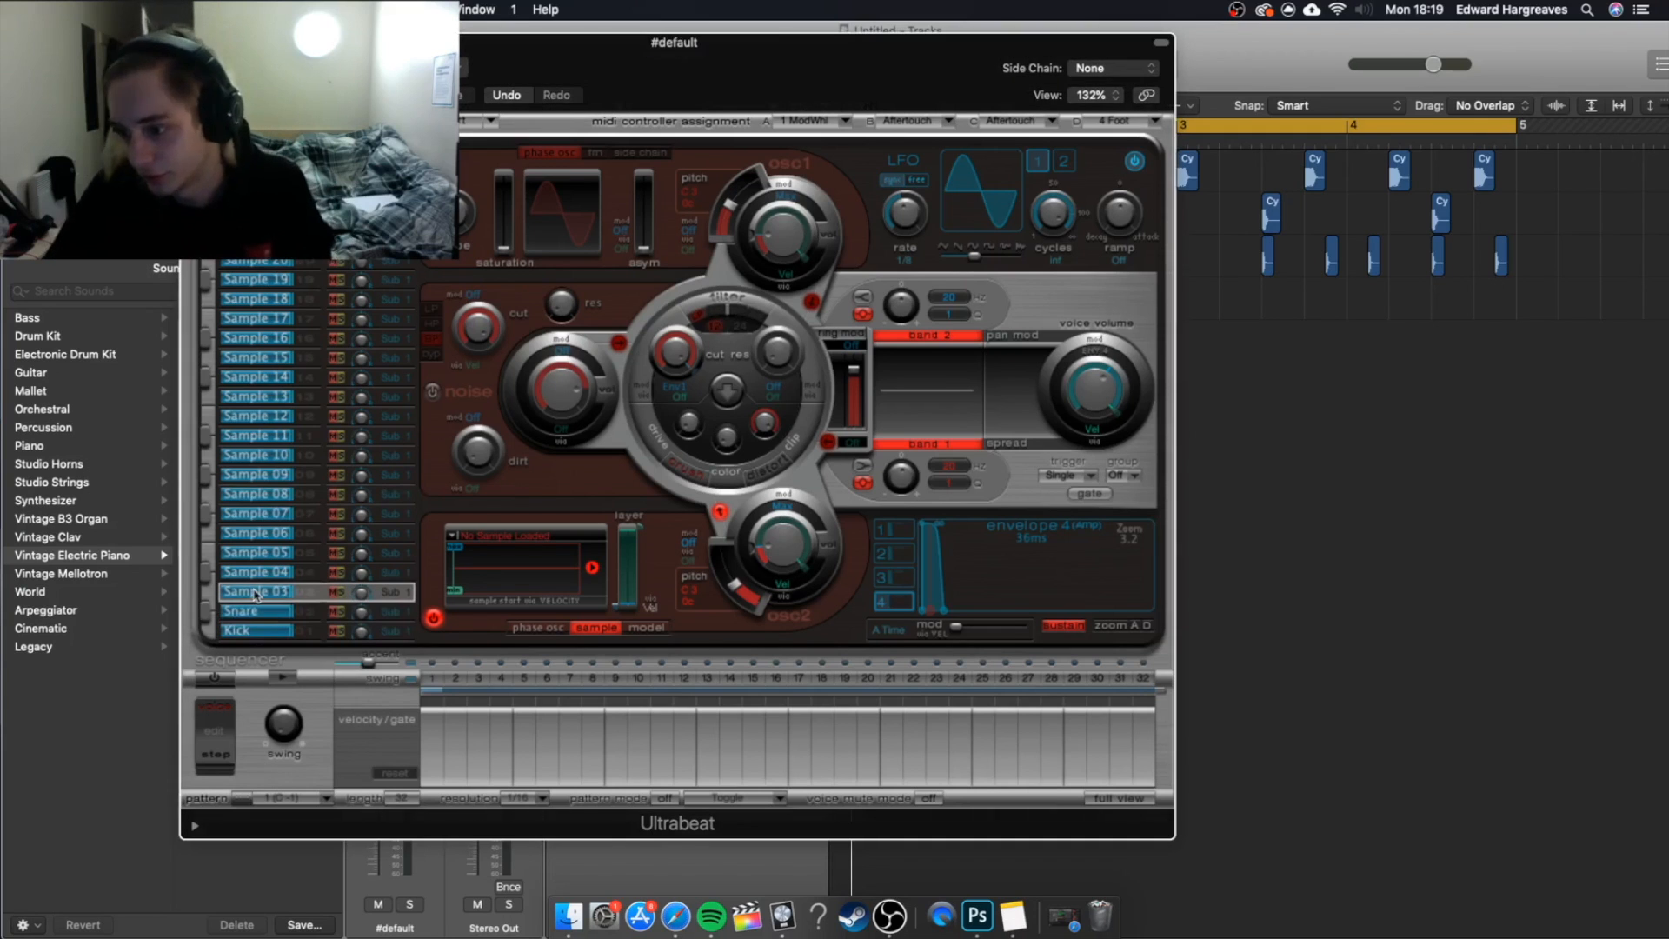
{"action": "double_click", "coordinate": [261, 591]}
{"action": "type", "text": "Rim"}
{"action": "key", "text": "Return"}
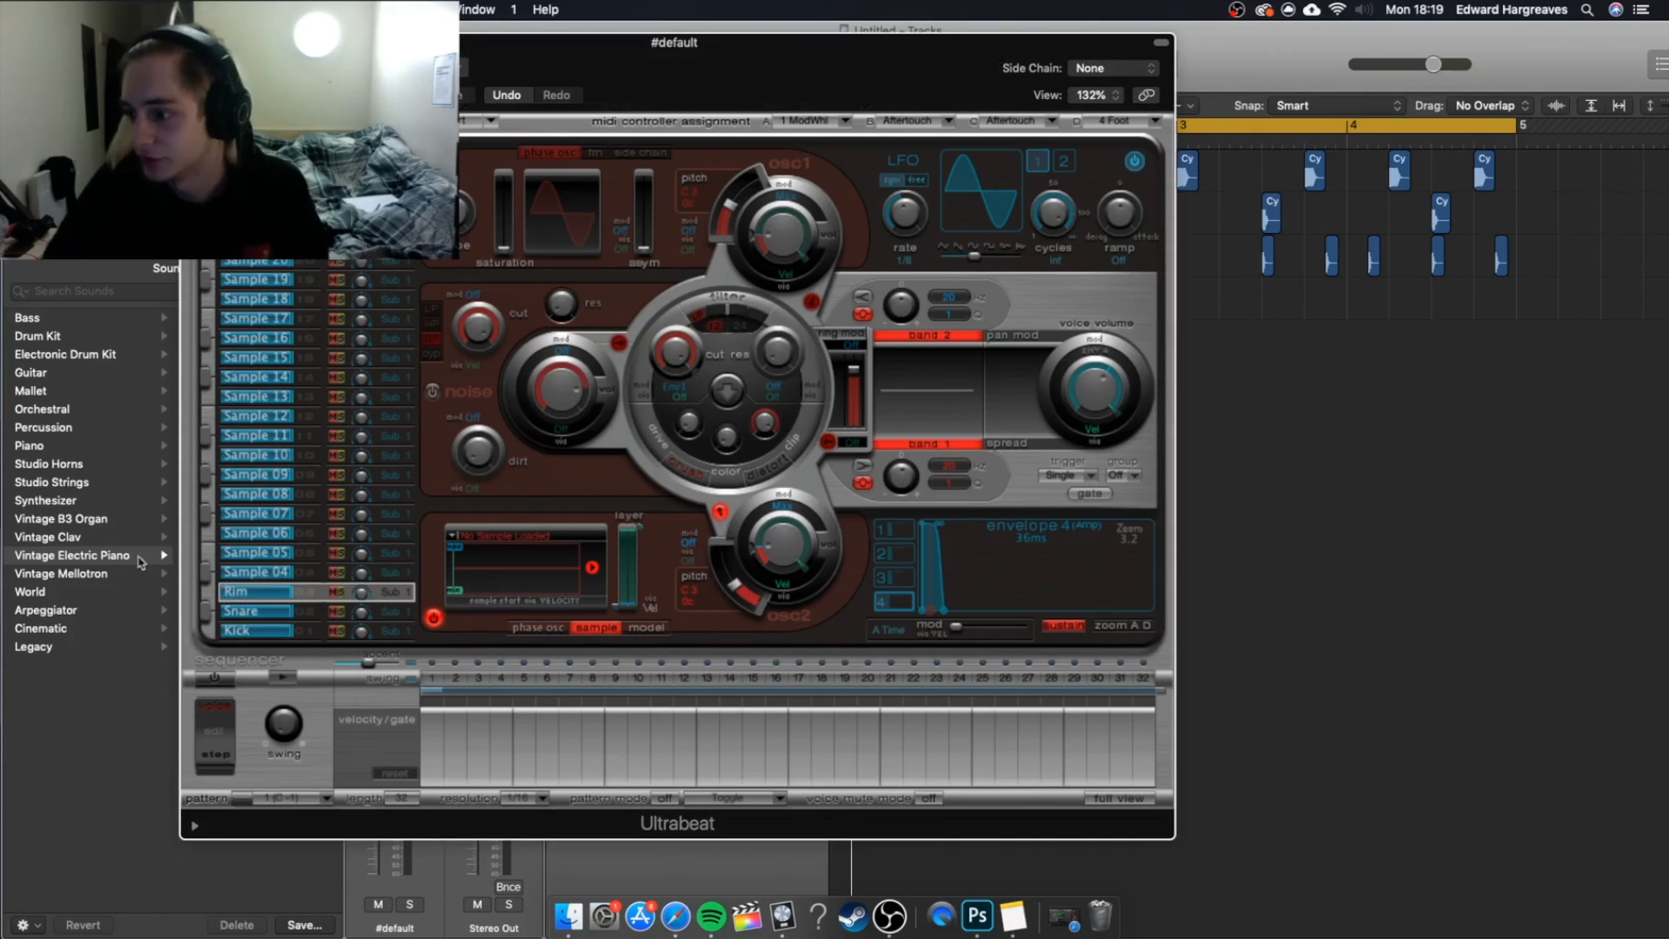
Load the third file in the Kicks folder, a Cymatics Eternity kick in C, into the Kick slot's sample oscillator.
{"action": "left_click", "coordinate": [323, 631]}
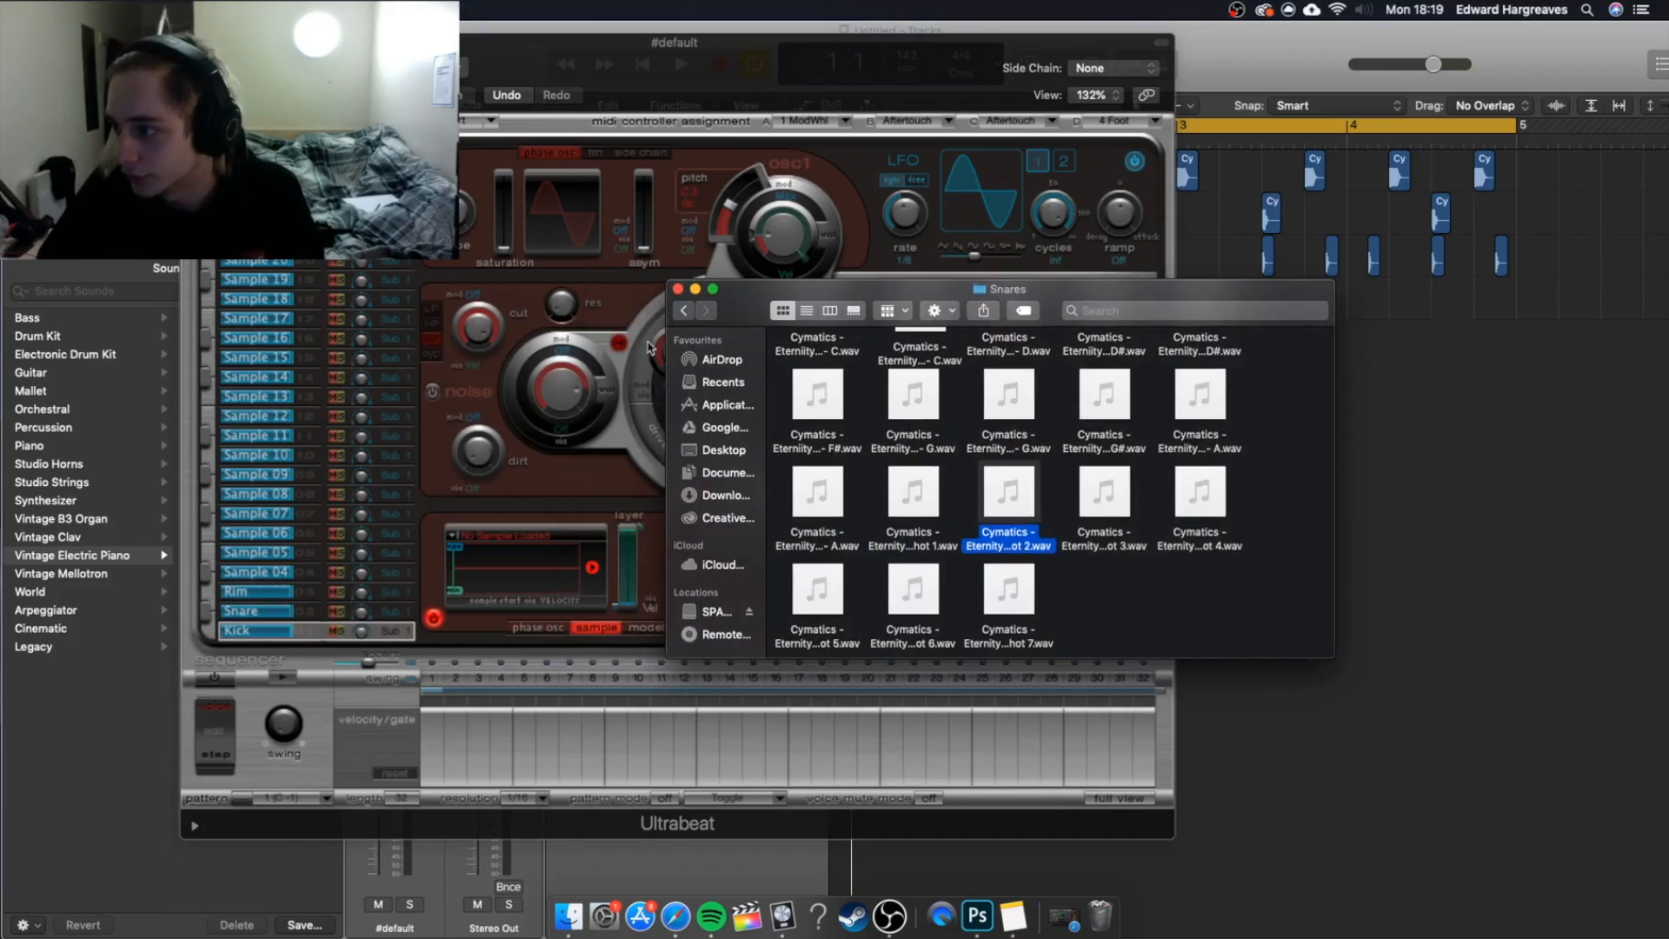
{"action": "left_click", "coordinate": [684, 311]}
{"action": "double_click", "coordinate": [978, 369]}
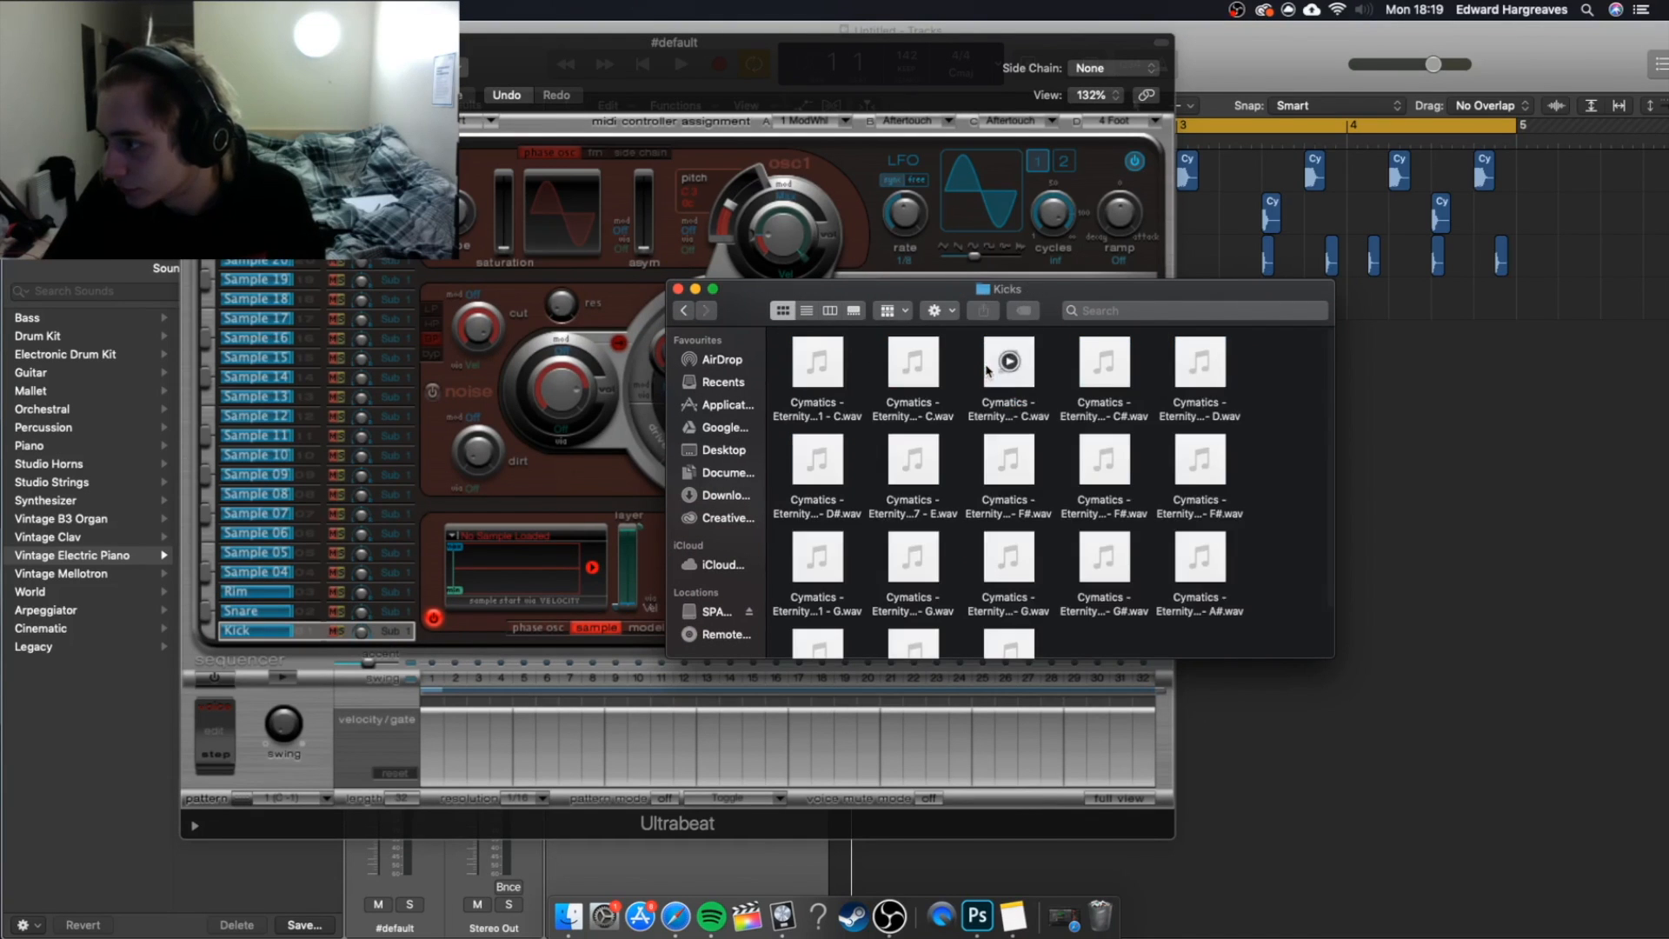
{"action": "left_click_drag", "start_coordinate": [745, 294], "coordinate": [908, 269]}
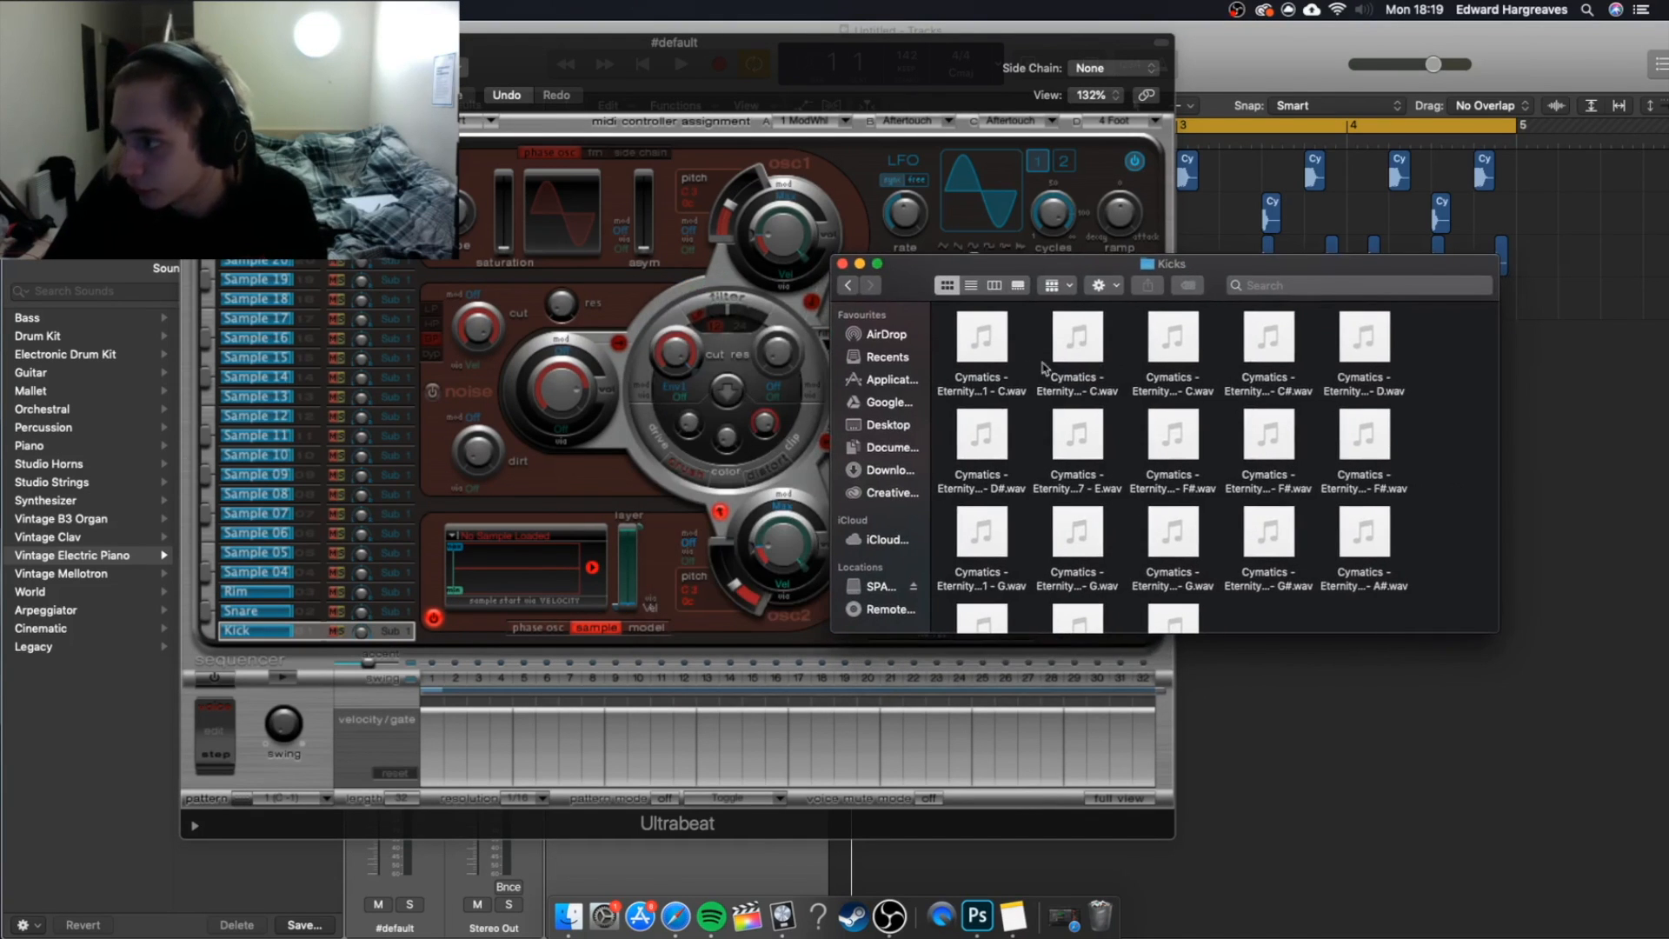
{"action": "left_click", "coordinate": [1191, 363]}
{"action": "left_click_drag", "start_coordinate": [1192, 364], "coordinate": [539, 598]}
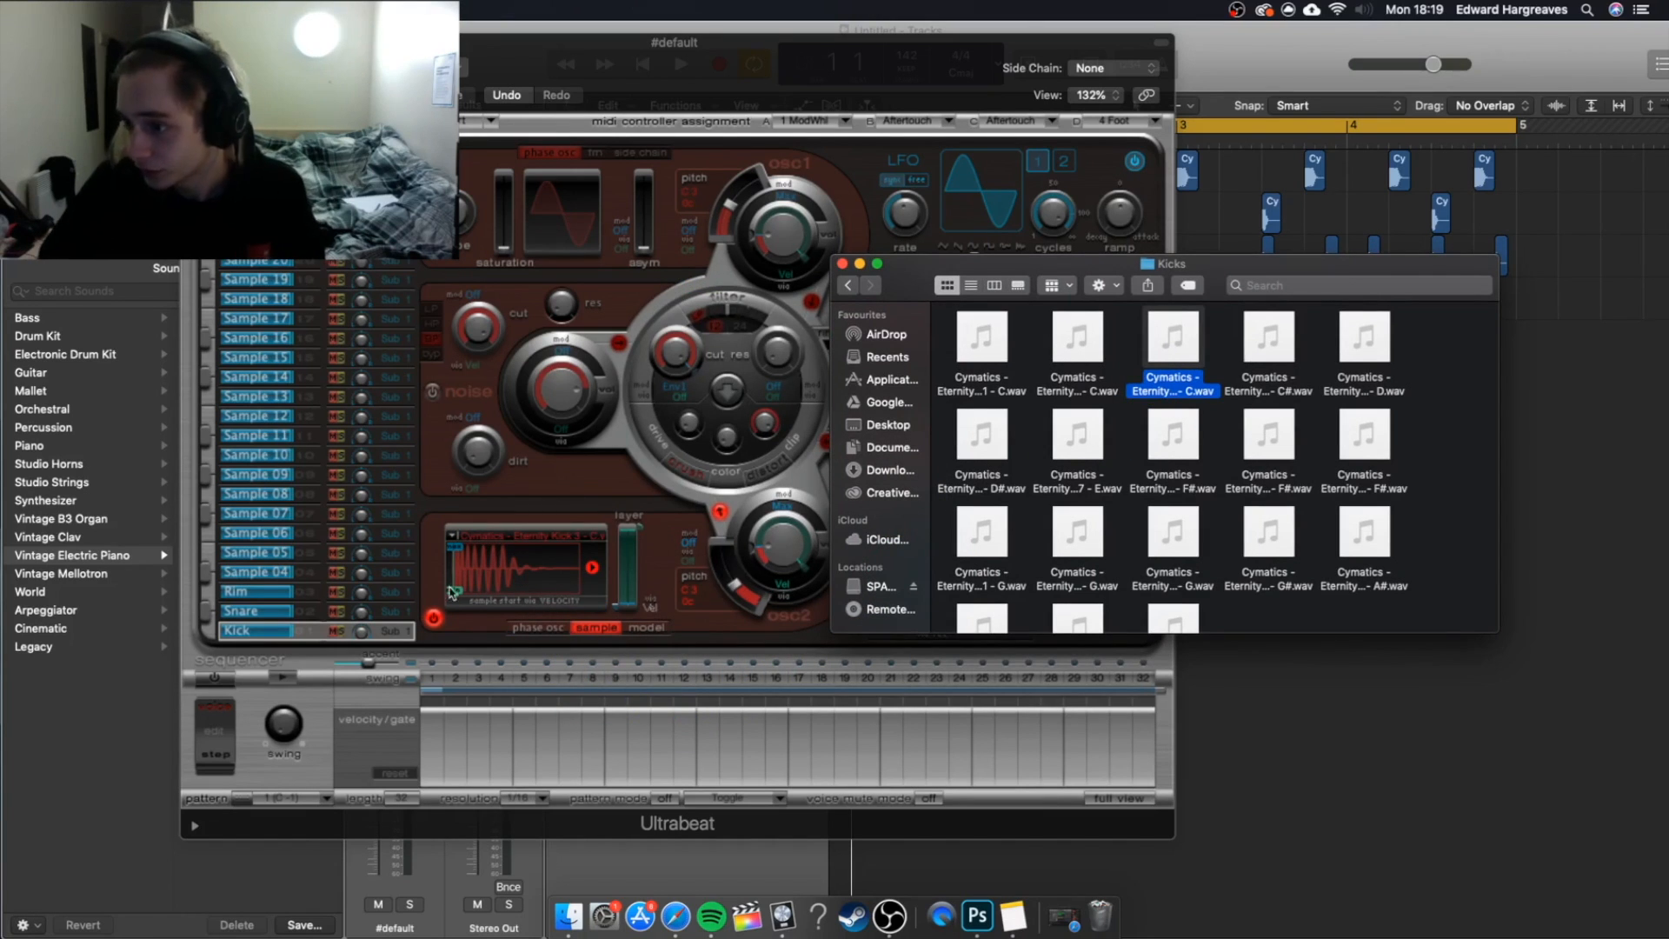
Load the second file in the Snares folder, a Cymatics Eternity snare in C, into the Snare slot's sample oscillator.
{"action": "left_click", "coordinate": [315, 610]}
{"action": "left_click", "coordinate": [315, 610]}
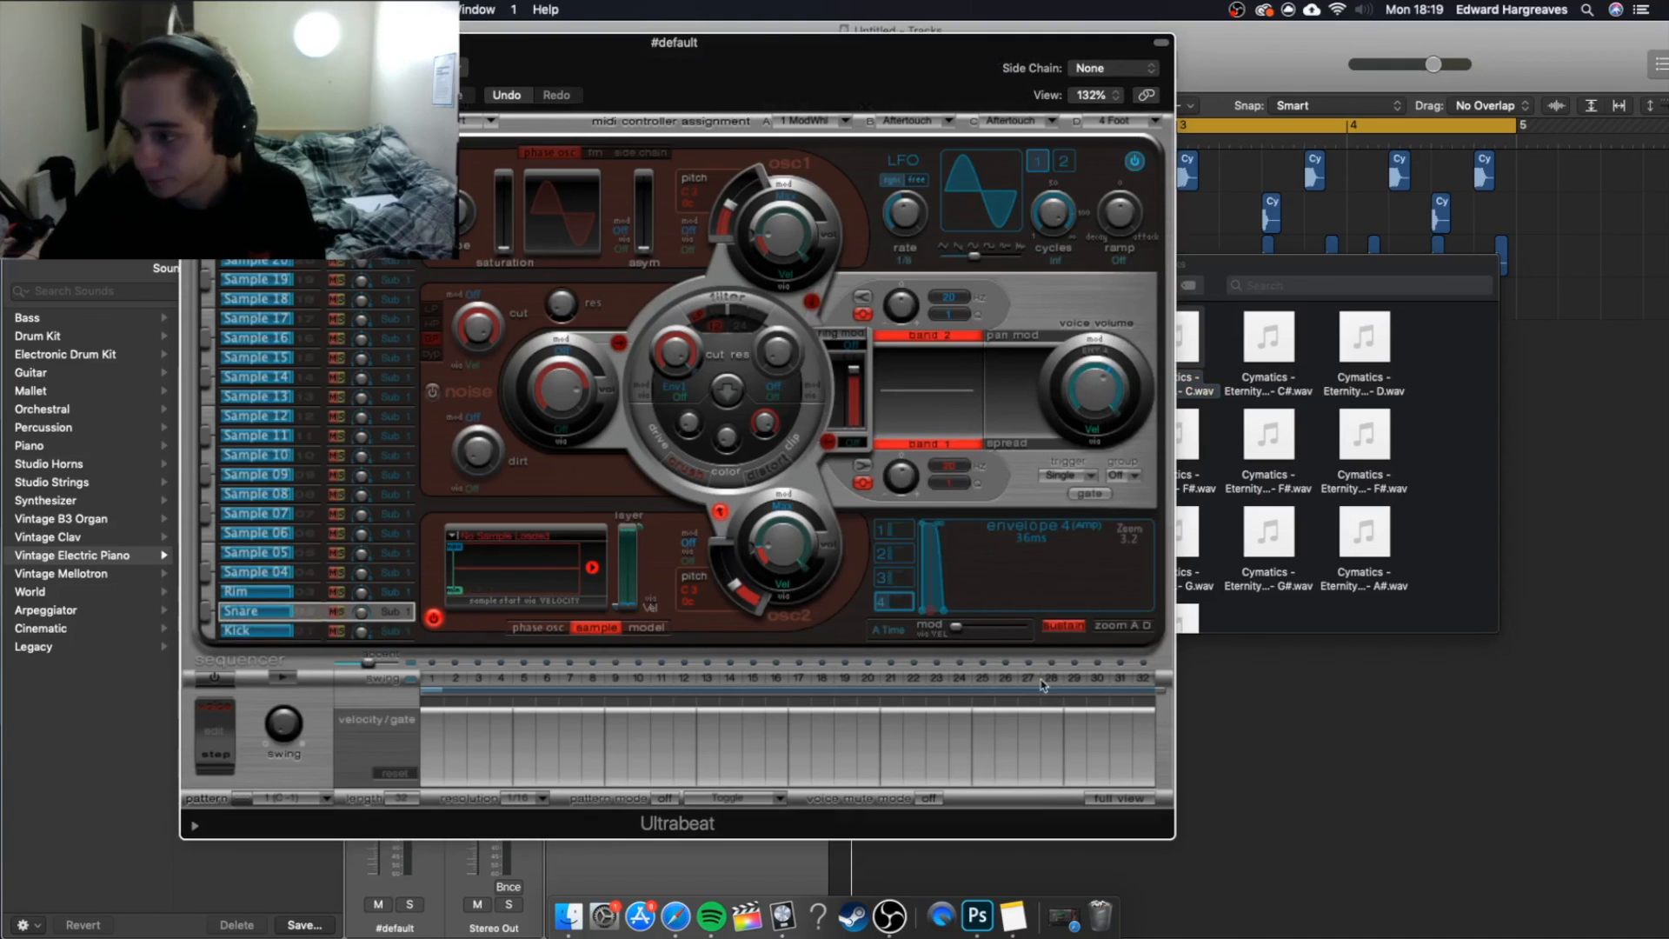
{"action": "left_click", "coordinate": [1263, 614]}
{"action": "left_click", "coordinate": [848, 285]}
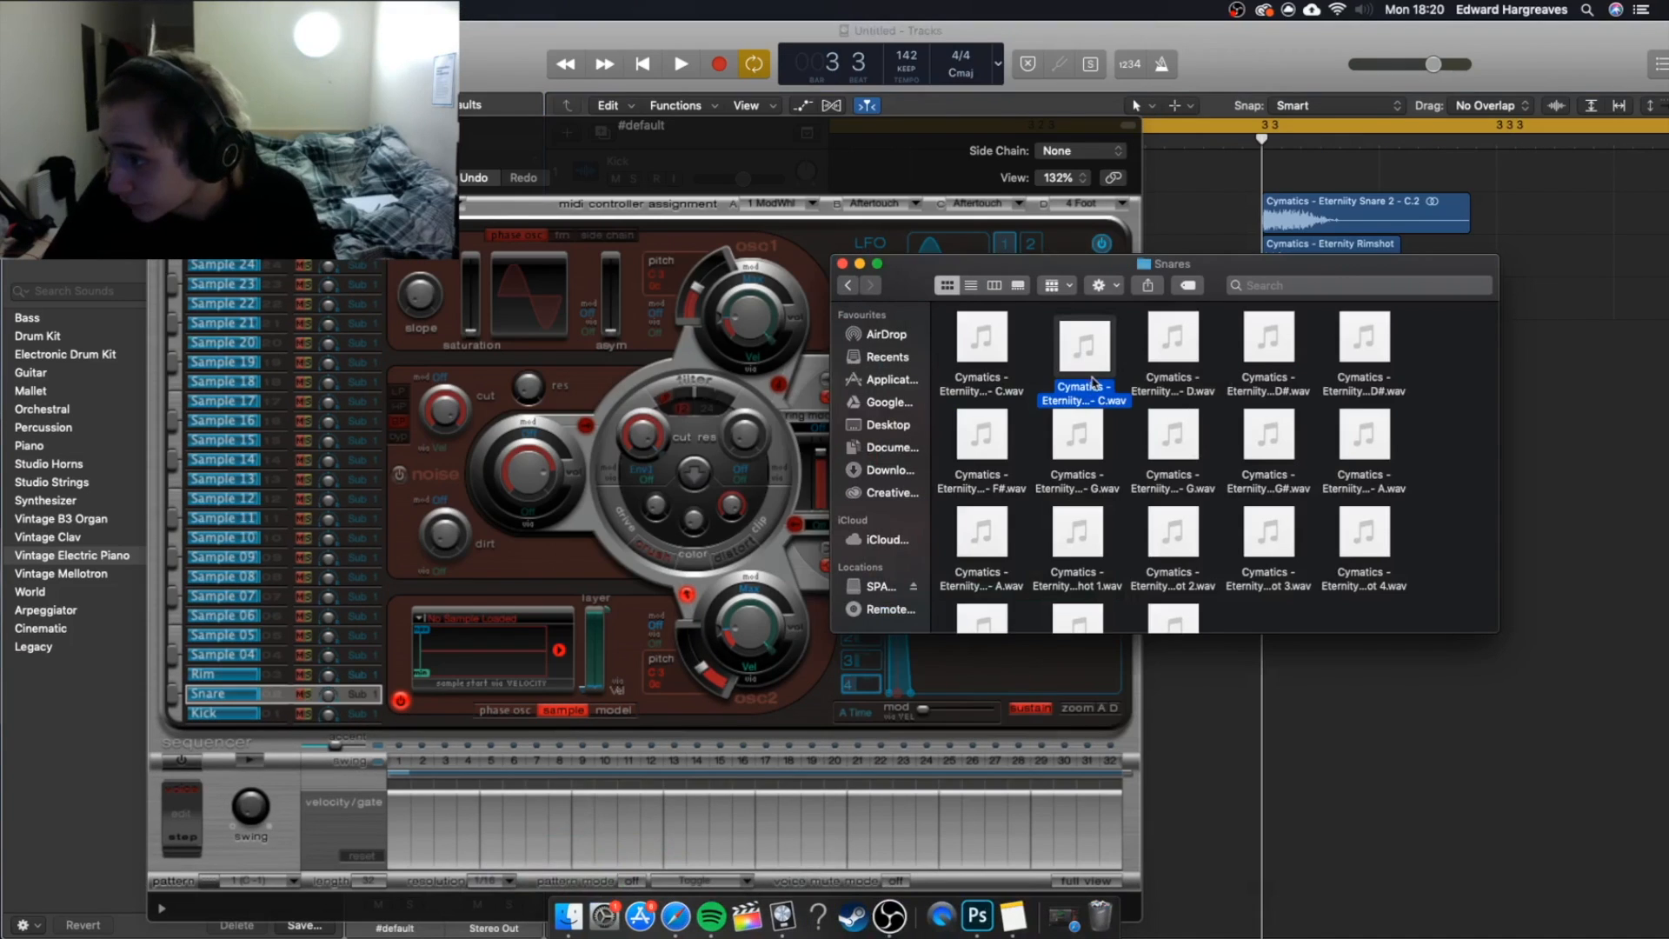
{"action": "key", "text": "space"}
{"action": "key", "text": "space"}
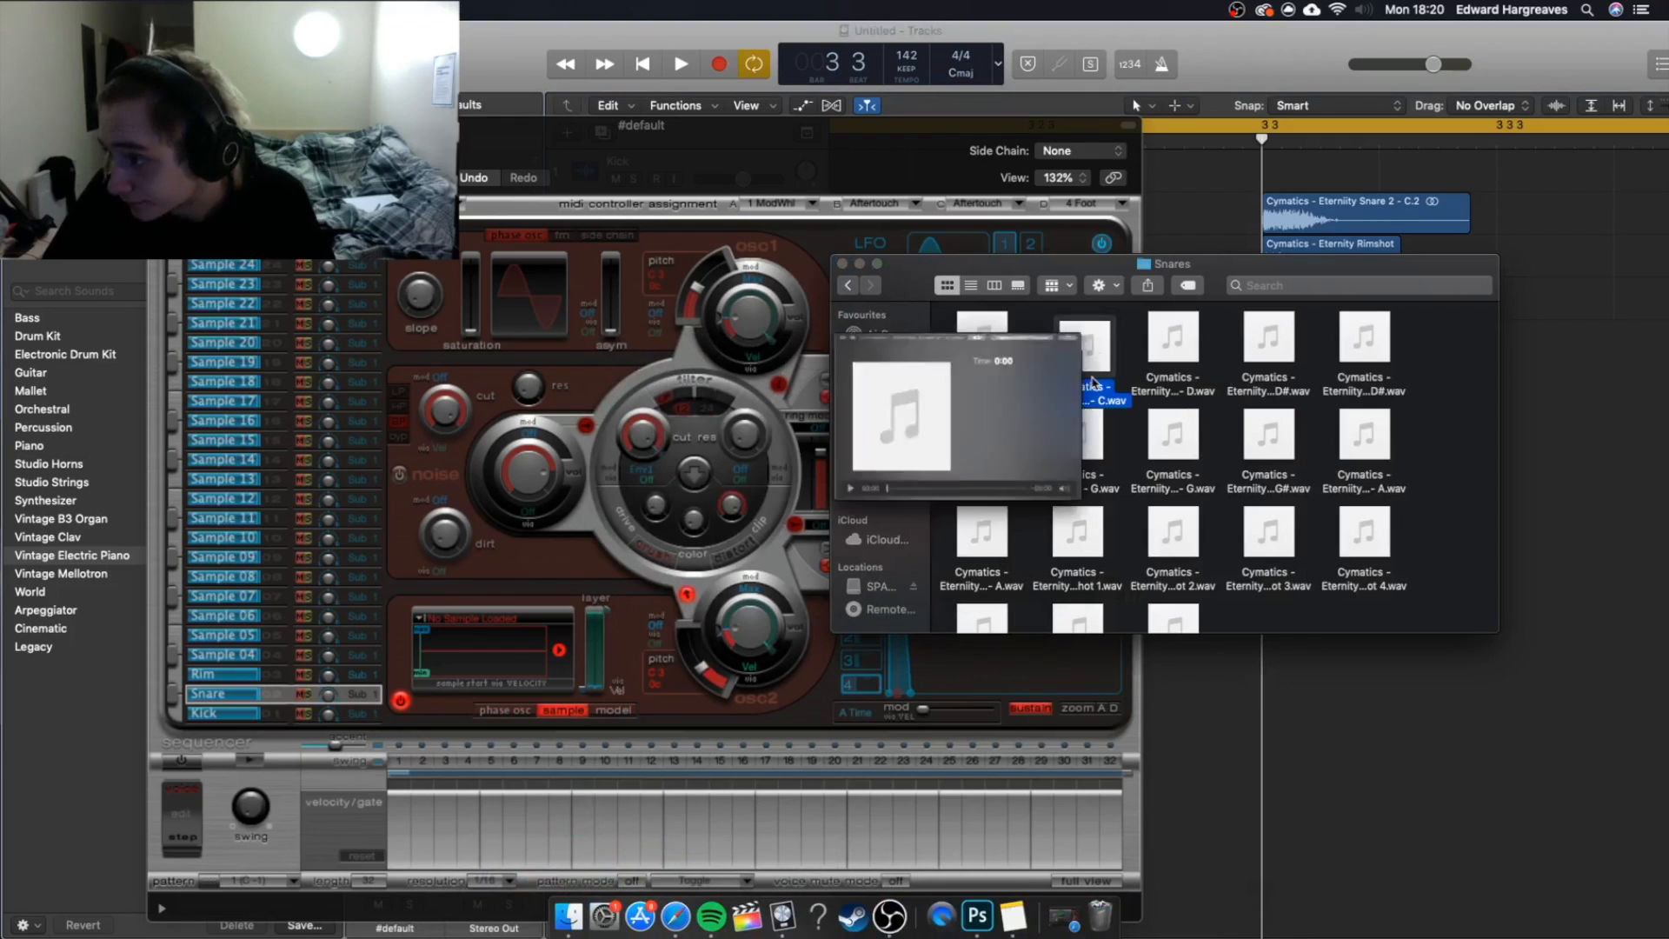
{"action": "left_click_drag", "start_coordinate": [1097, 365], "coordinate": [522, 643]}
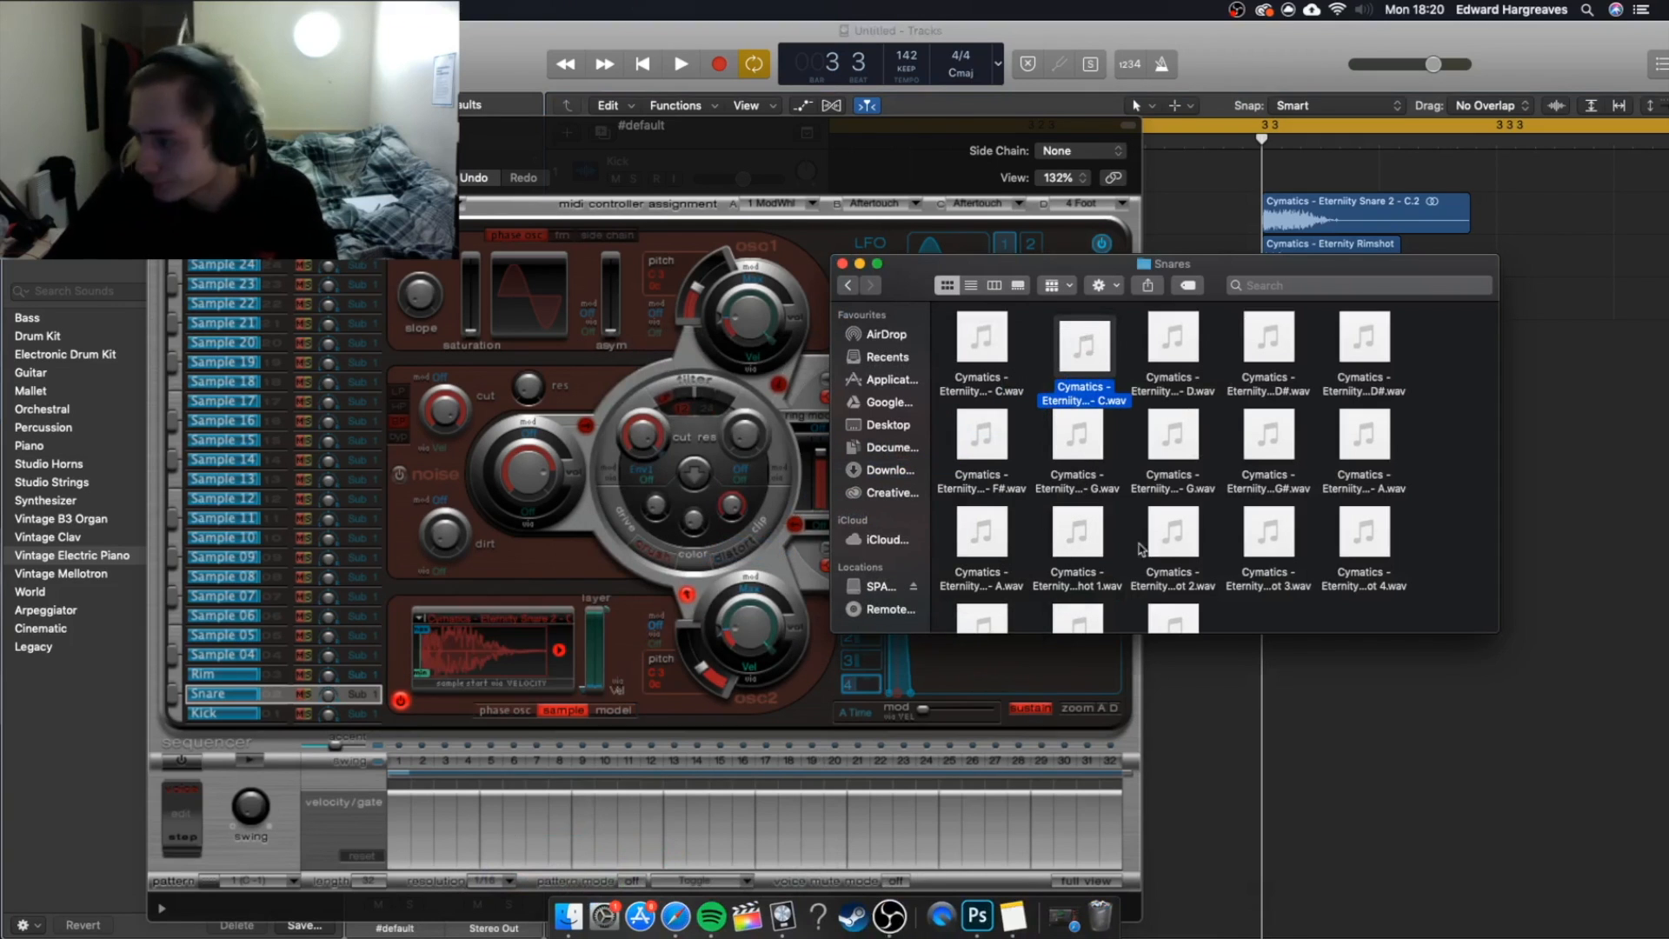
Load the Cymatics Eternity rimshot 2 file from the Snares folder into the Rim slot and minimize the file browser window.
{"action": "left_click", "coordinate": [1165, 581]}
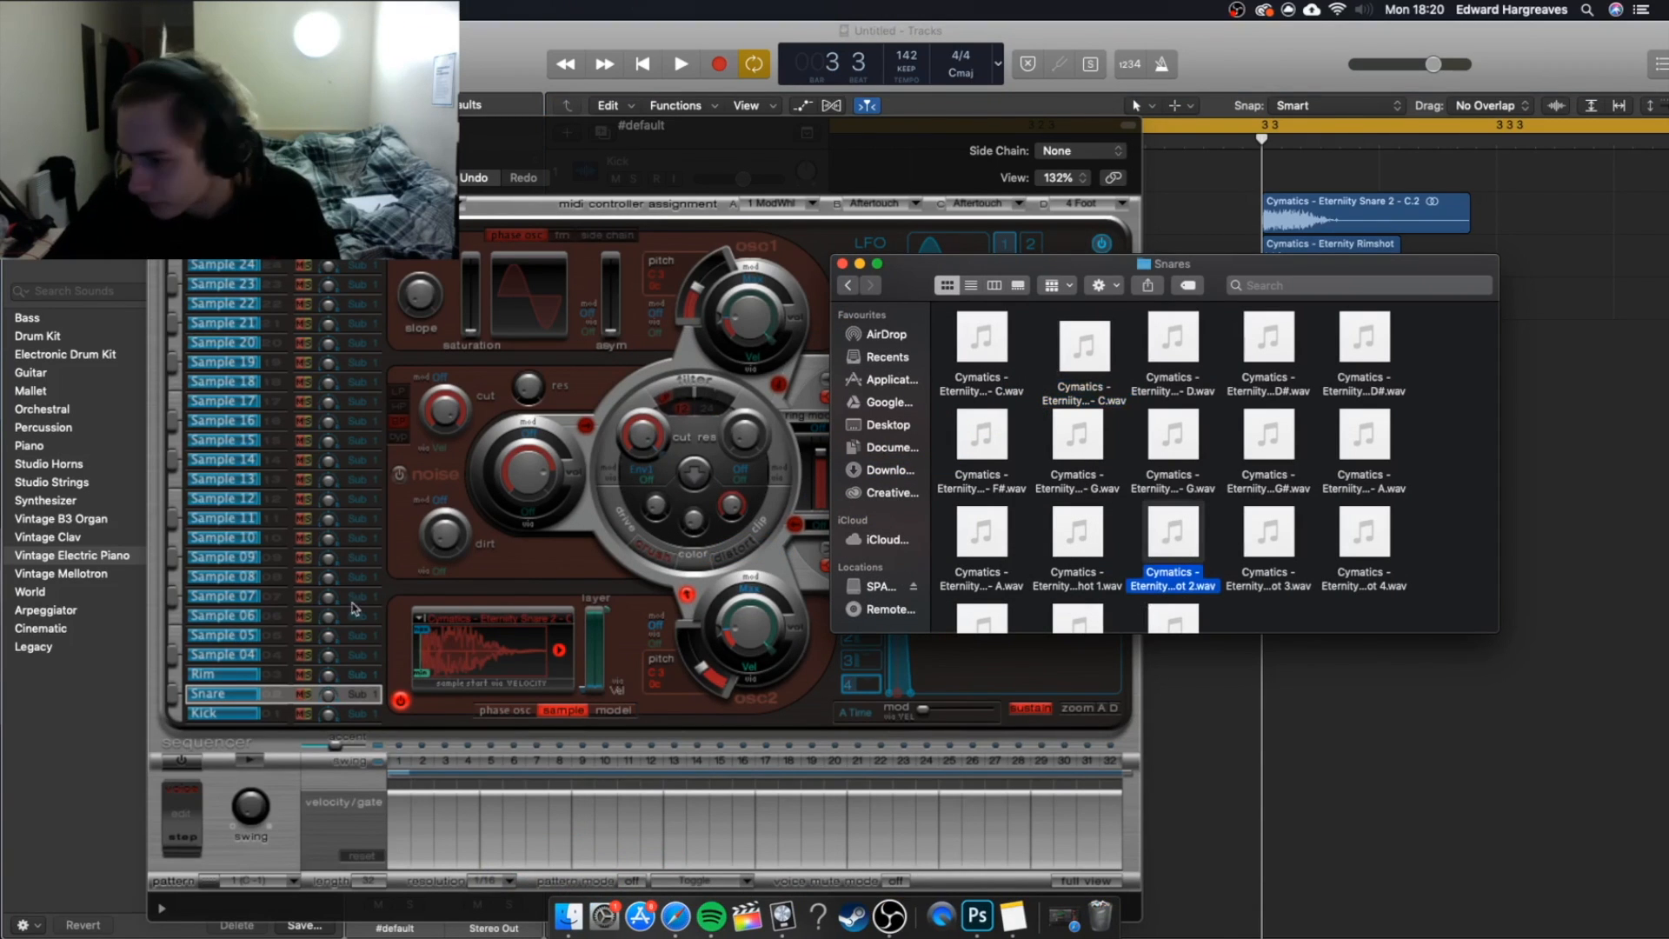
{"action": "left_click", "coordinate": [268, 678]}
{"action": "left_click", "coordinate": [1191, 561]}
{"action": "left_click_drag", "start_coordinate": [1193, 548], "coordinate": [486, 648]}
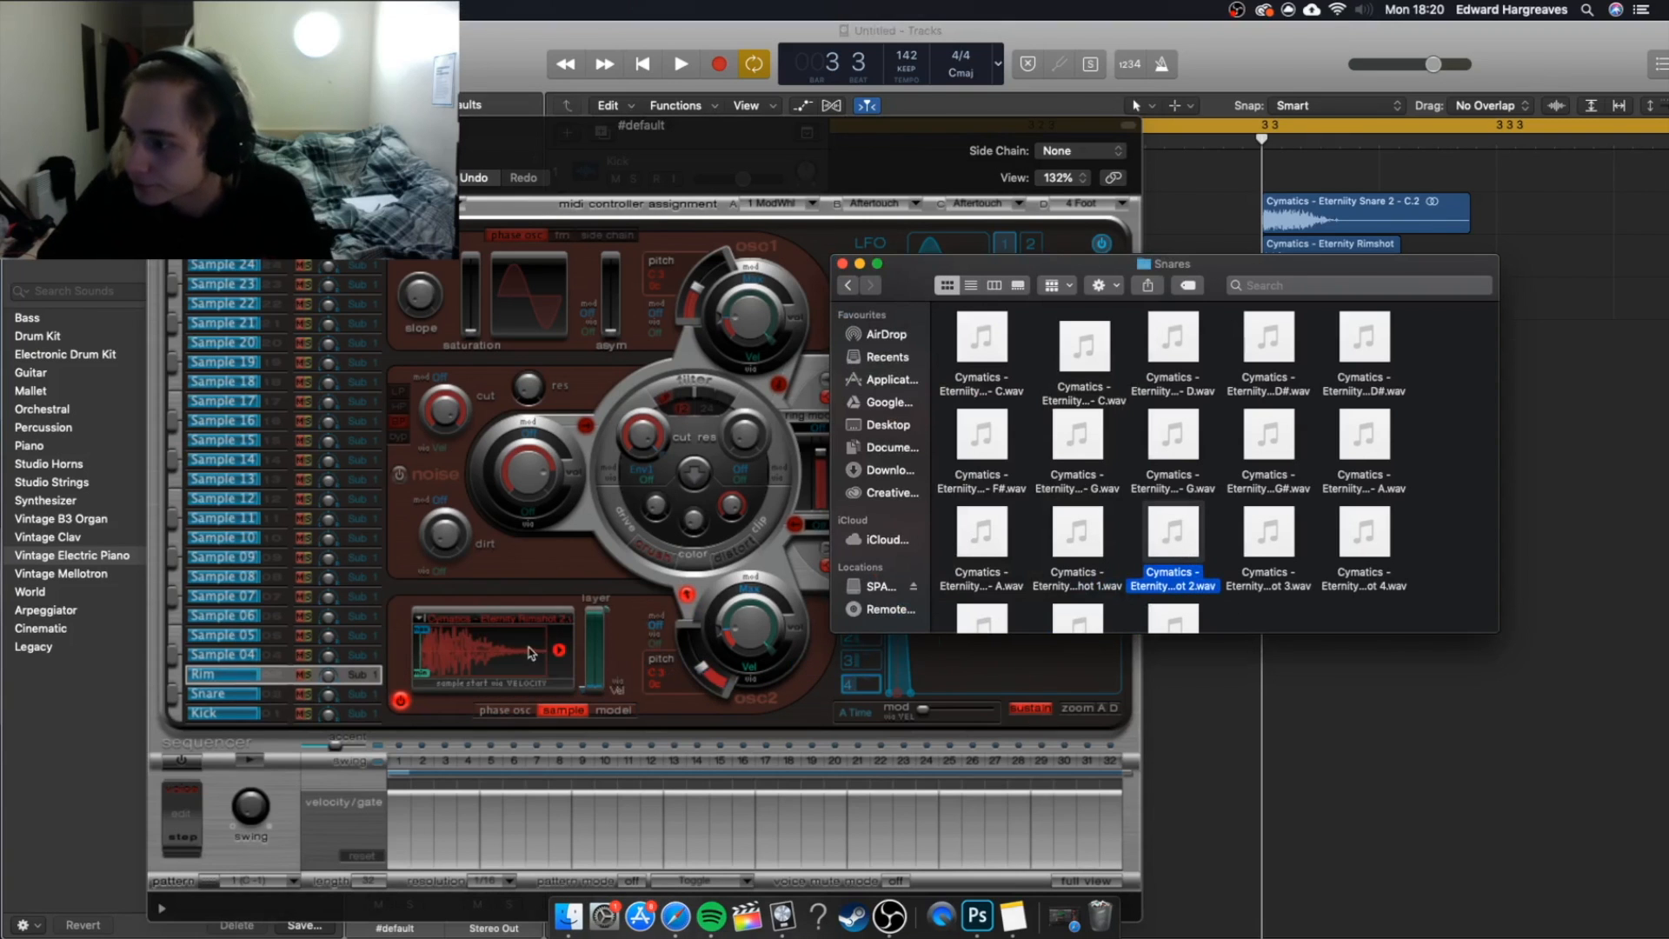
{"action": "left_click", "coordinate": [860, 264]}
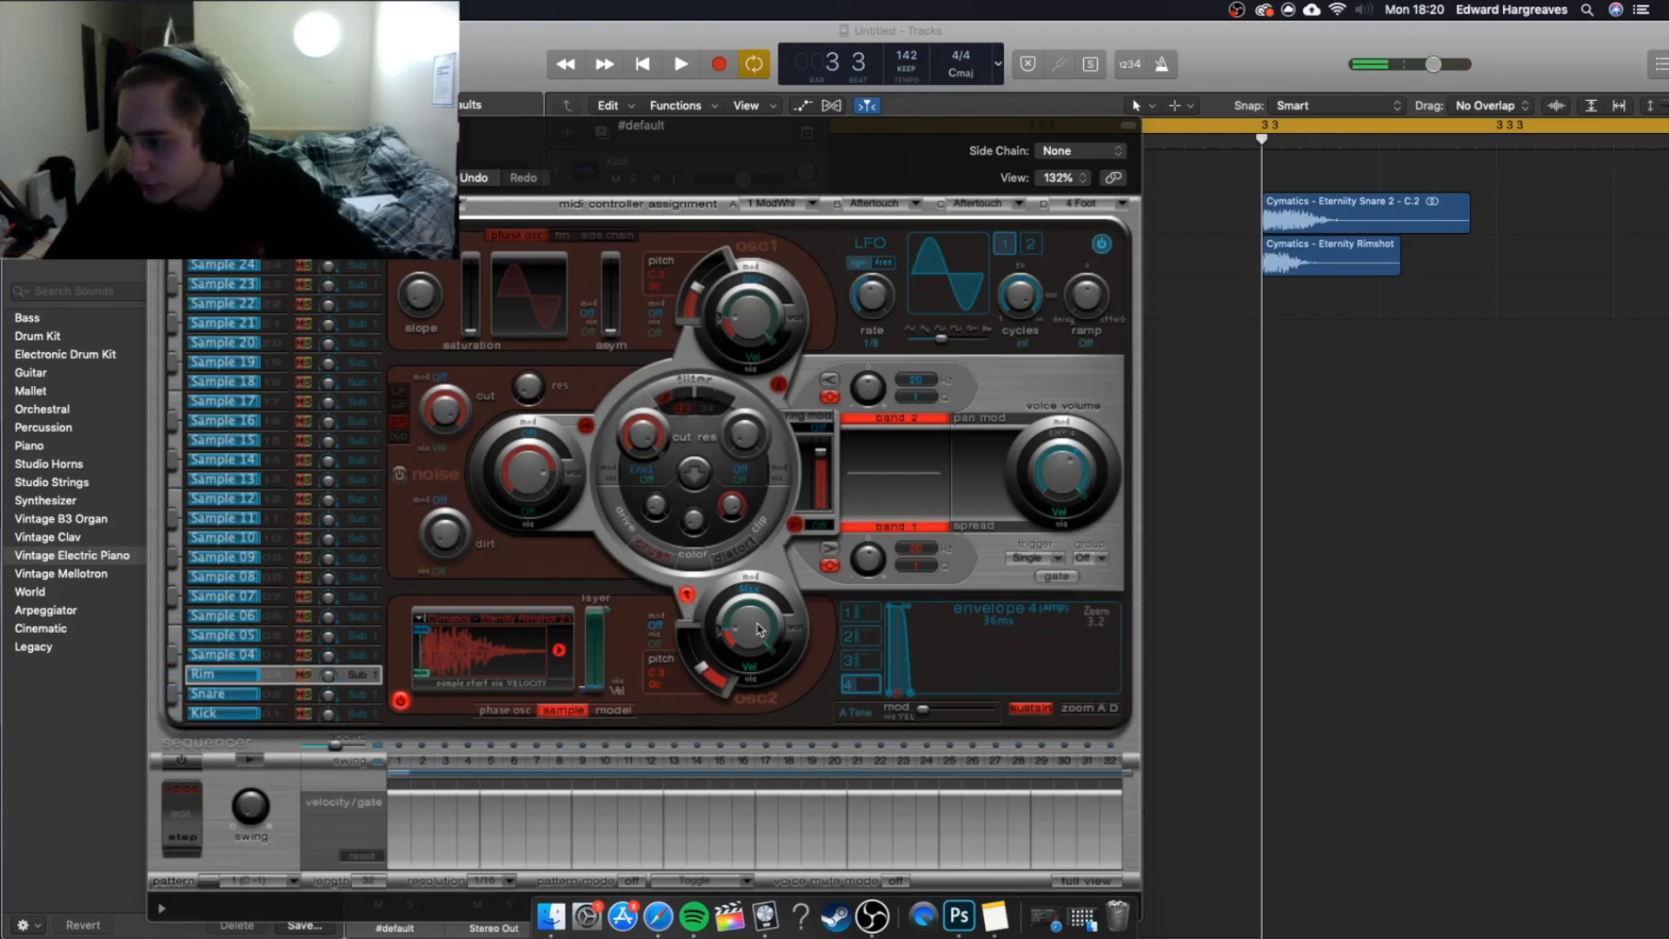
Adjust the oscillator 2 level for the Rim and Kick sounds and close the Ultrabeat window.
{"action": "left_click_drag", "start_coordinate": [758, 624], "coordinate": [776, 670]}
{"action": "left_click", "coordinate": [282, 696]}
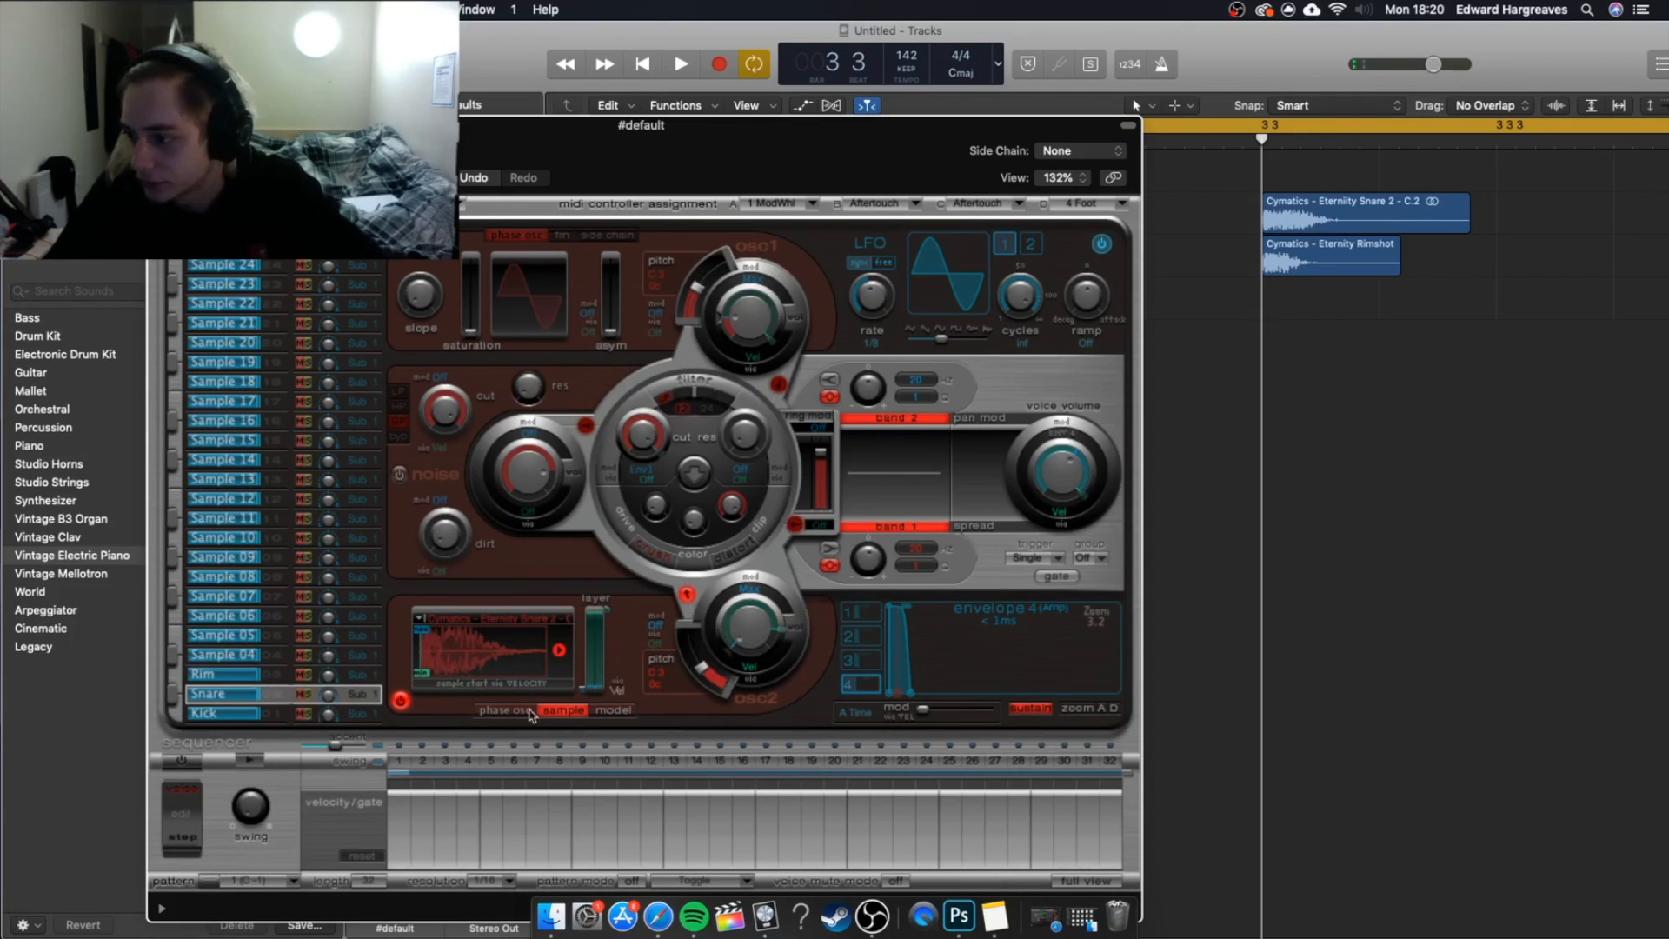
{"action": "left_click", "coordinate": [293, 717]}
{"action": "left_click_drag", "start_coordinate": [753, 632], "coordinate": [767, 663]}
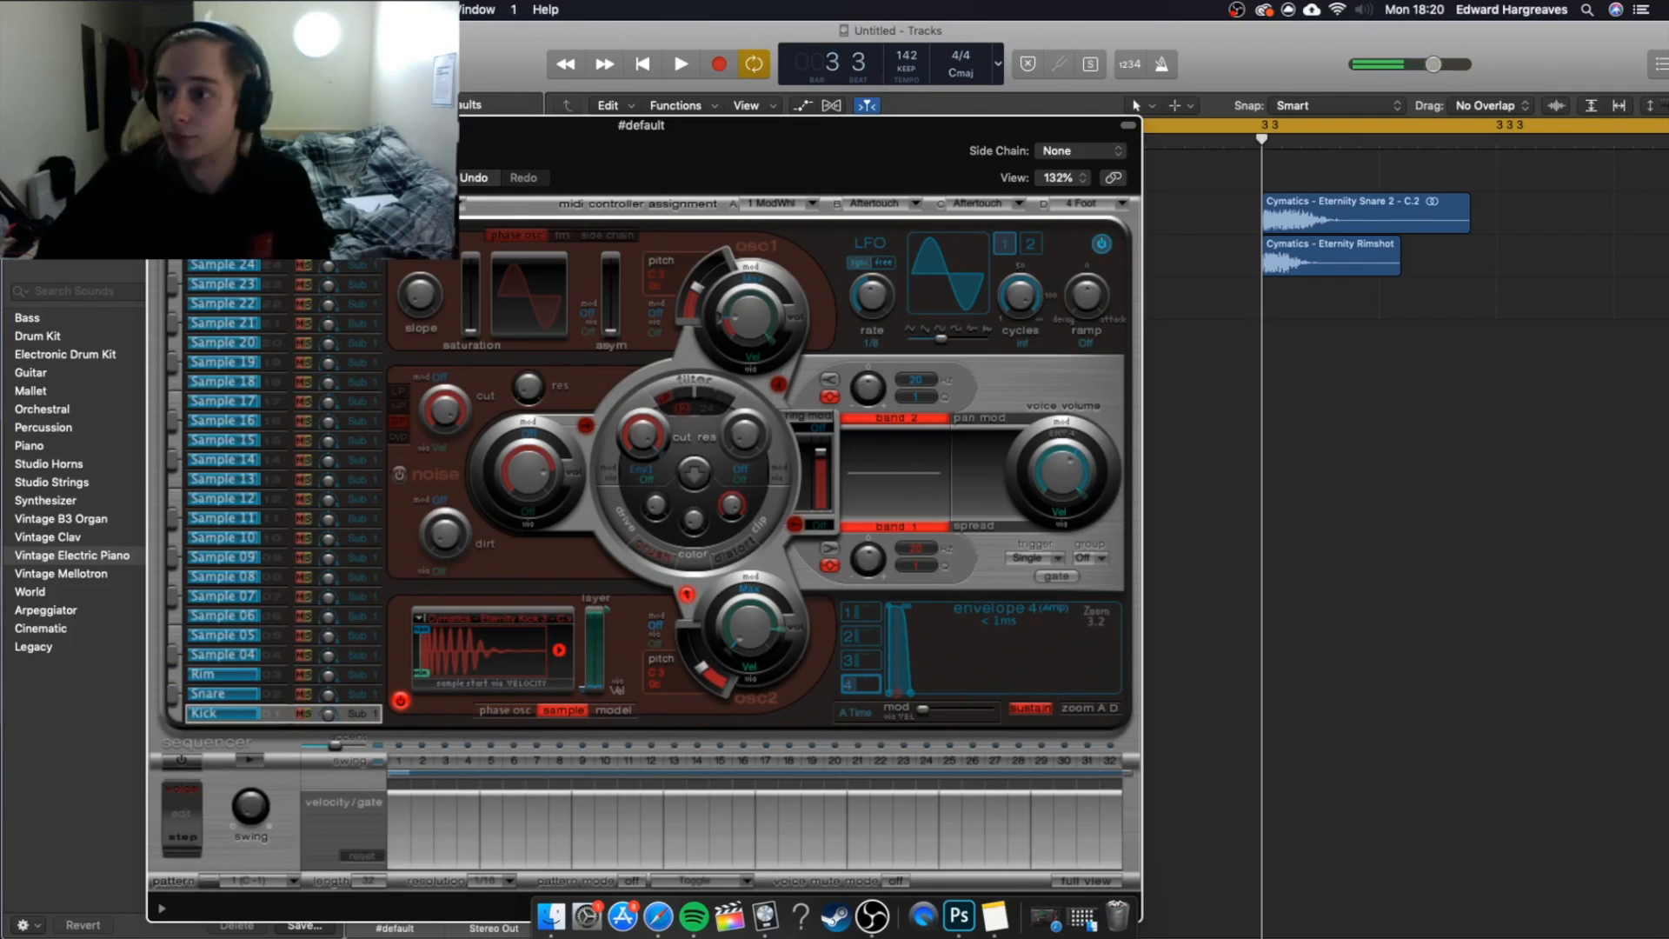
{"action": "left_click", "coordinate": [160, 125]}
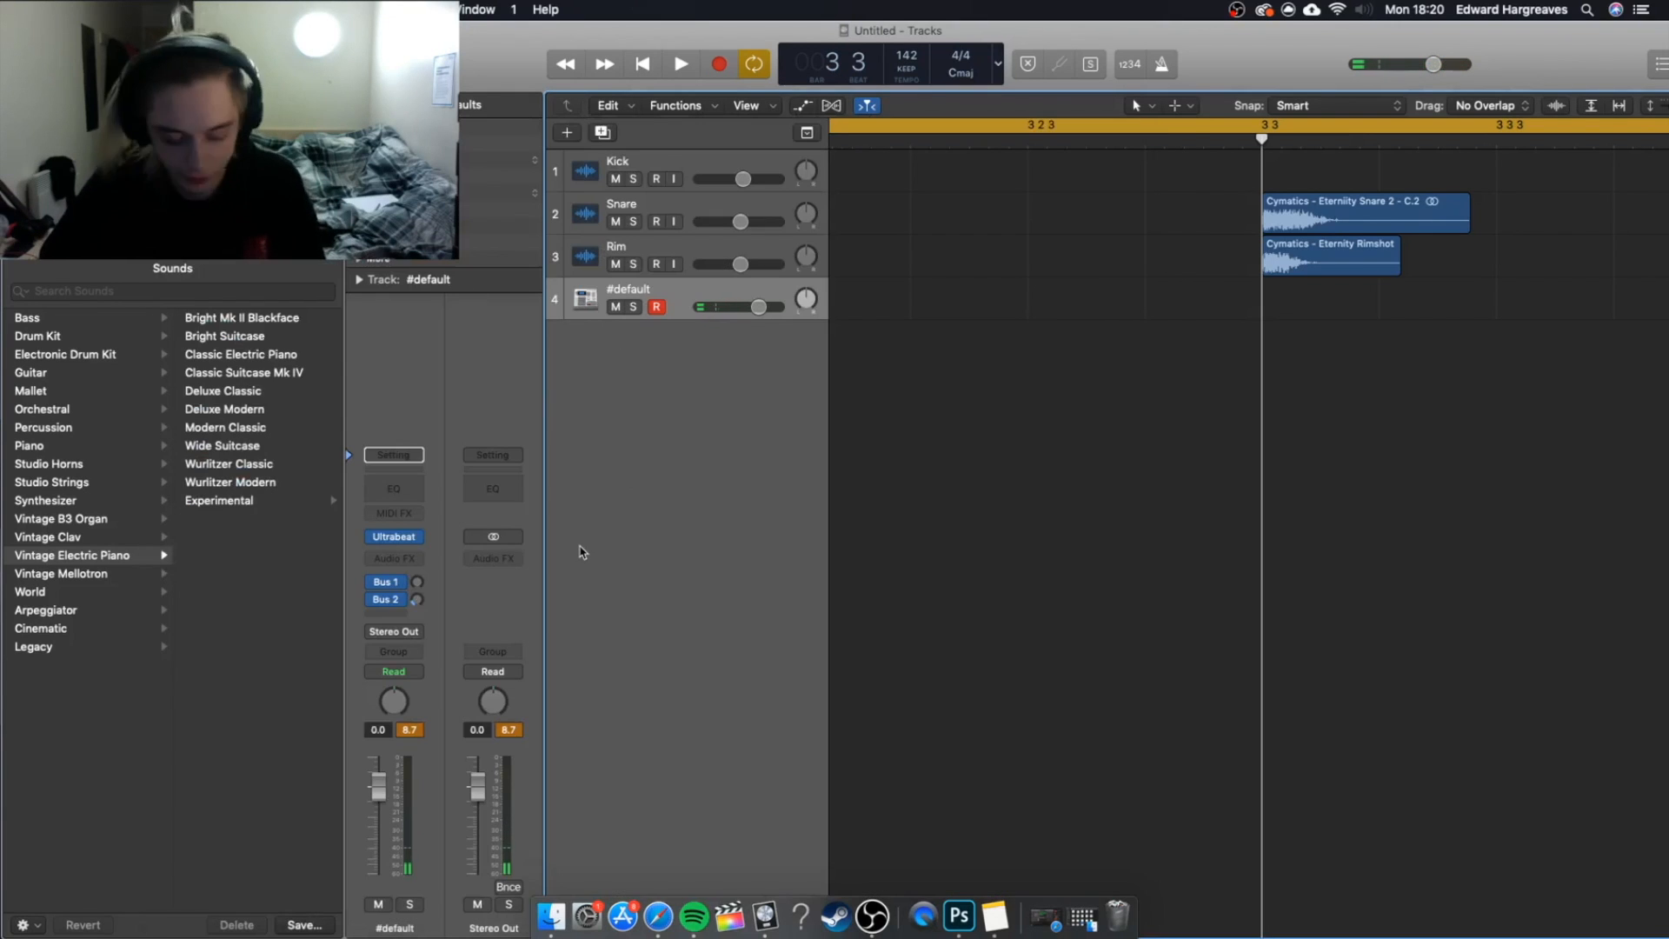
Show the mixer and add three auxiliary output channels to the Ultrabeat instrument channel.
{"action": "key", "text": "x"}
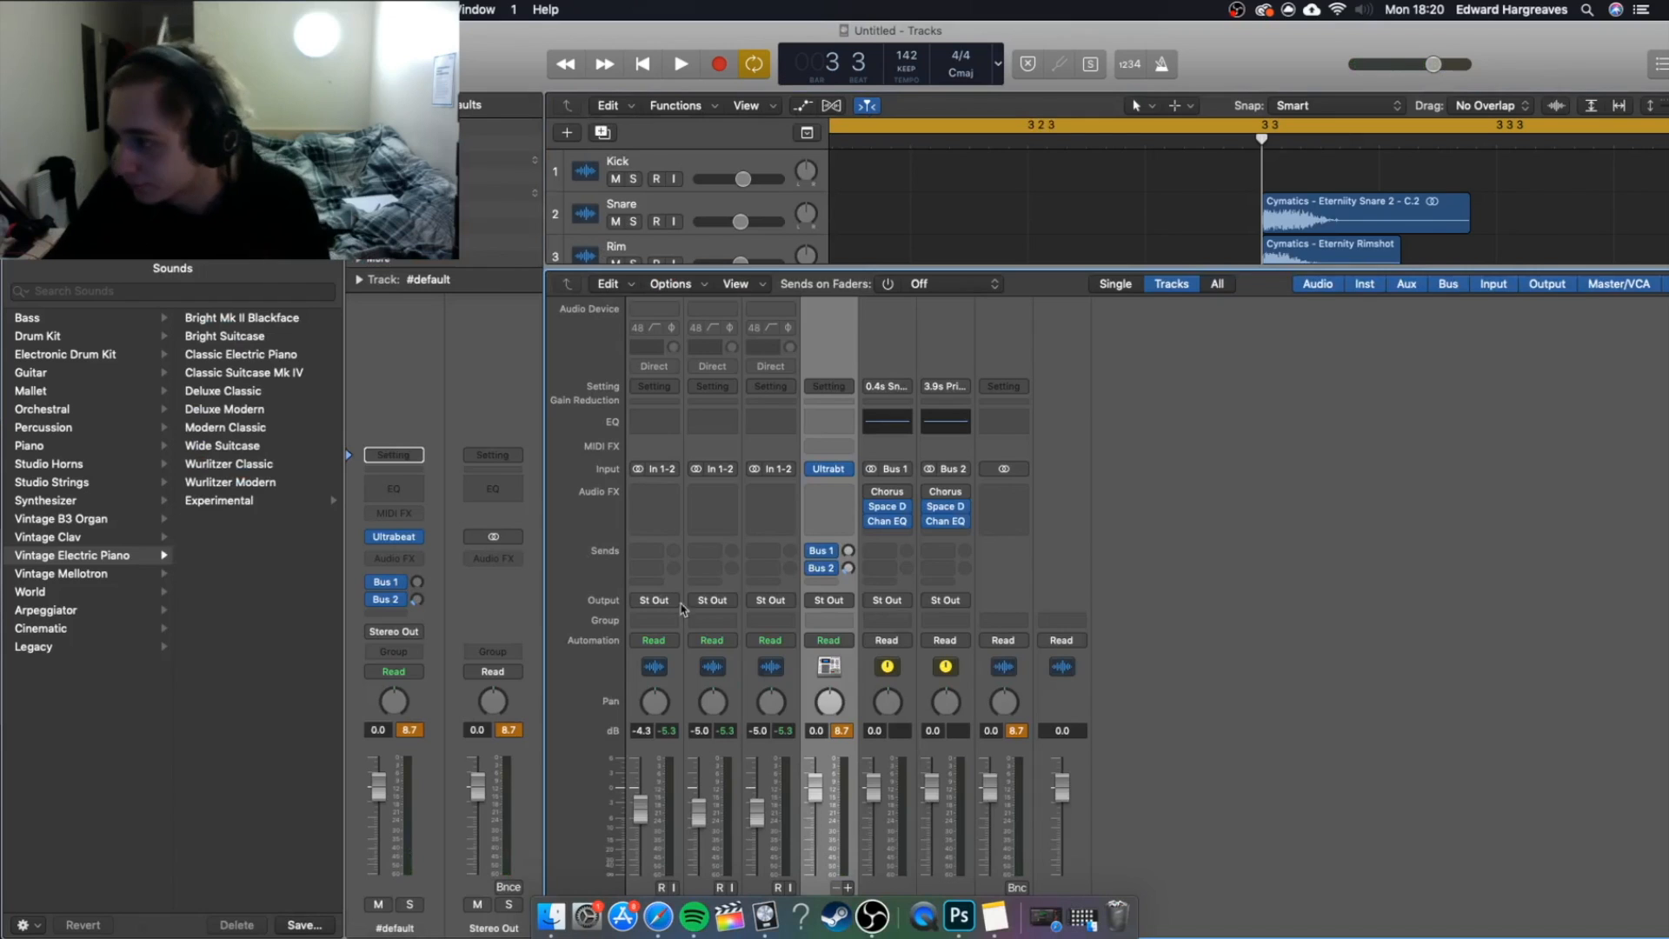
{"action": "left_click", "coordinate": [848, 887]}
{"action": "left_click", "coordinate": [848, 887]}
{"action": "left_click", "coordinate": [849, 888]}
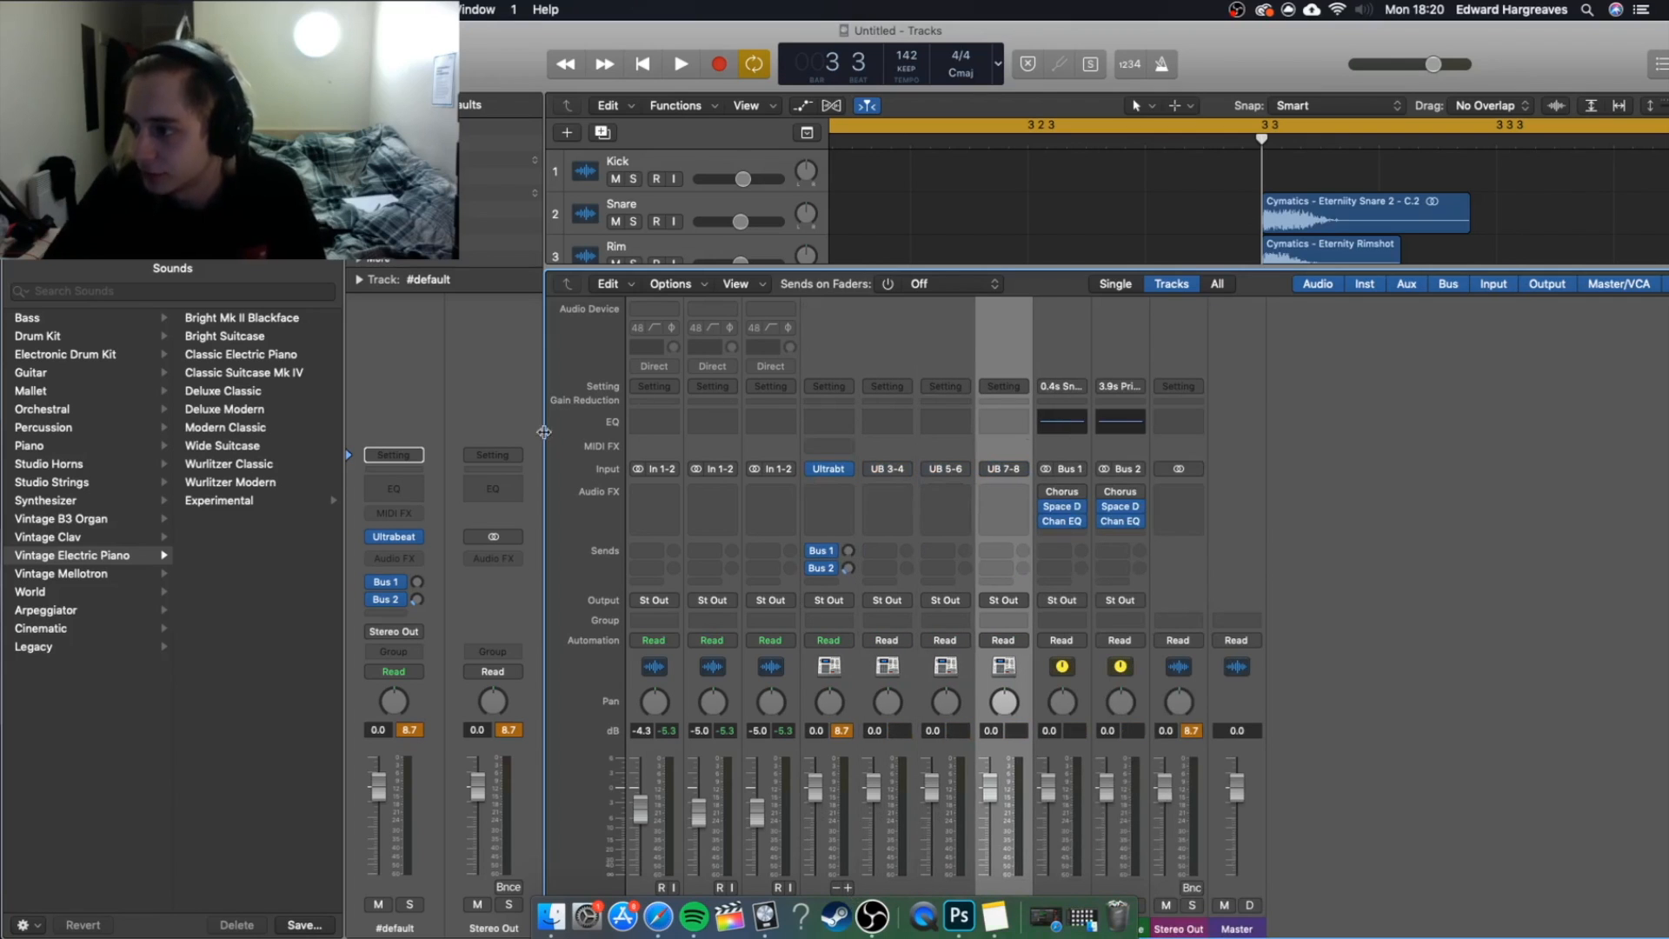
{"action": "key", "text": "x"}
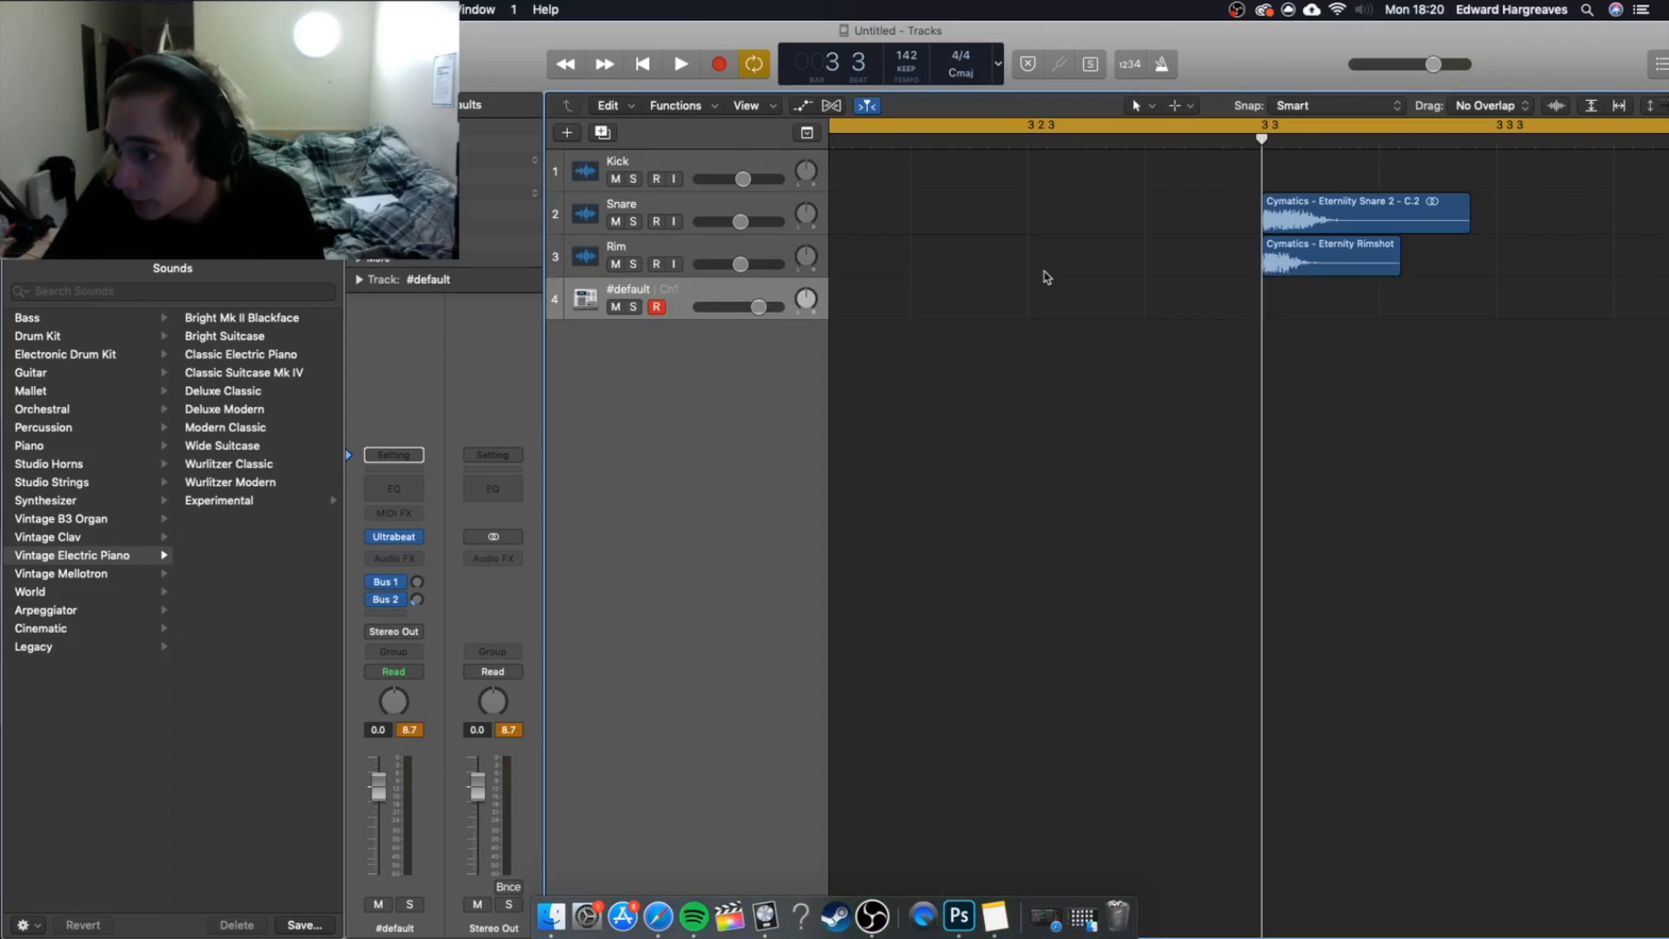
{"action": "key", "text": "x"}
{"action": "key", "text": "x"}
{"action": "key", "text": "x"}
{"action": "left_click", "coordinate": [1415, 842]}
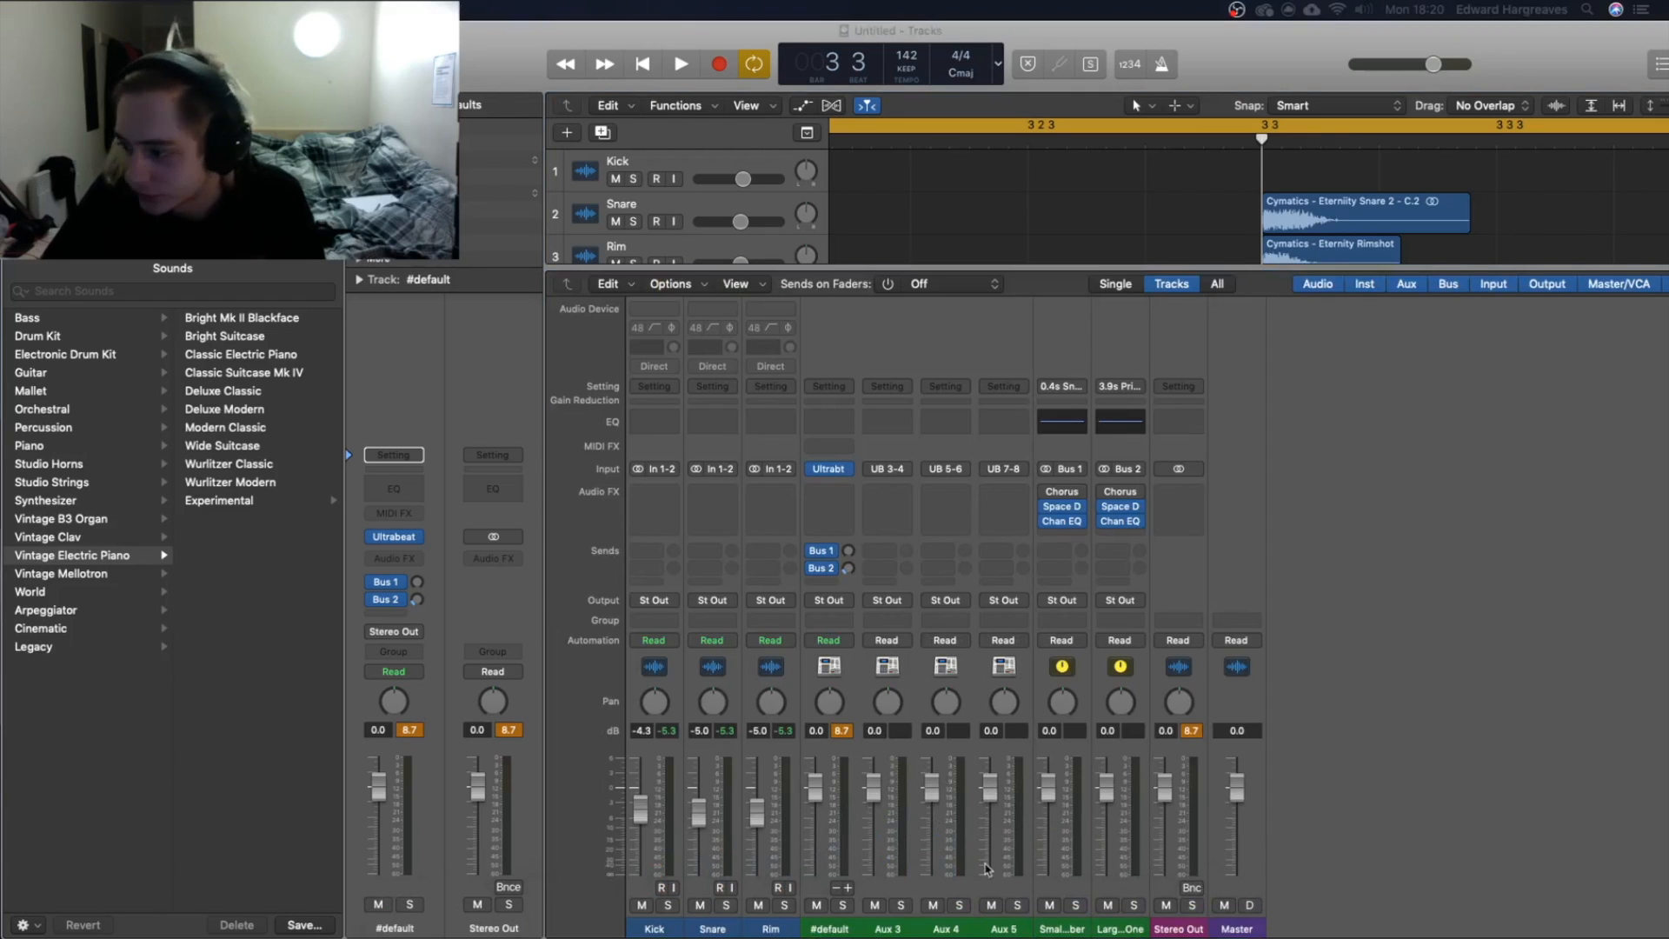
Rename the Ultrabeat auxiliary channels Aux 3, Aux 4 and Aux 5 as Kick, Snare and Rim.
{"action": "left_click", "coordinate": [889, 929]}
{"action": "key", "text": "BackSpace"}
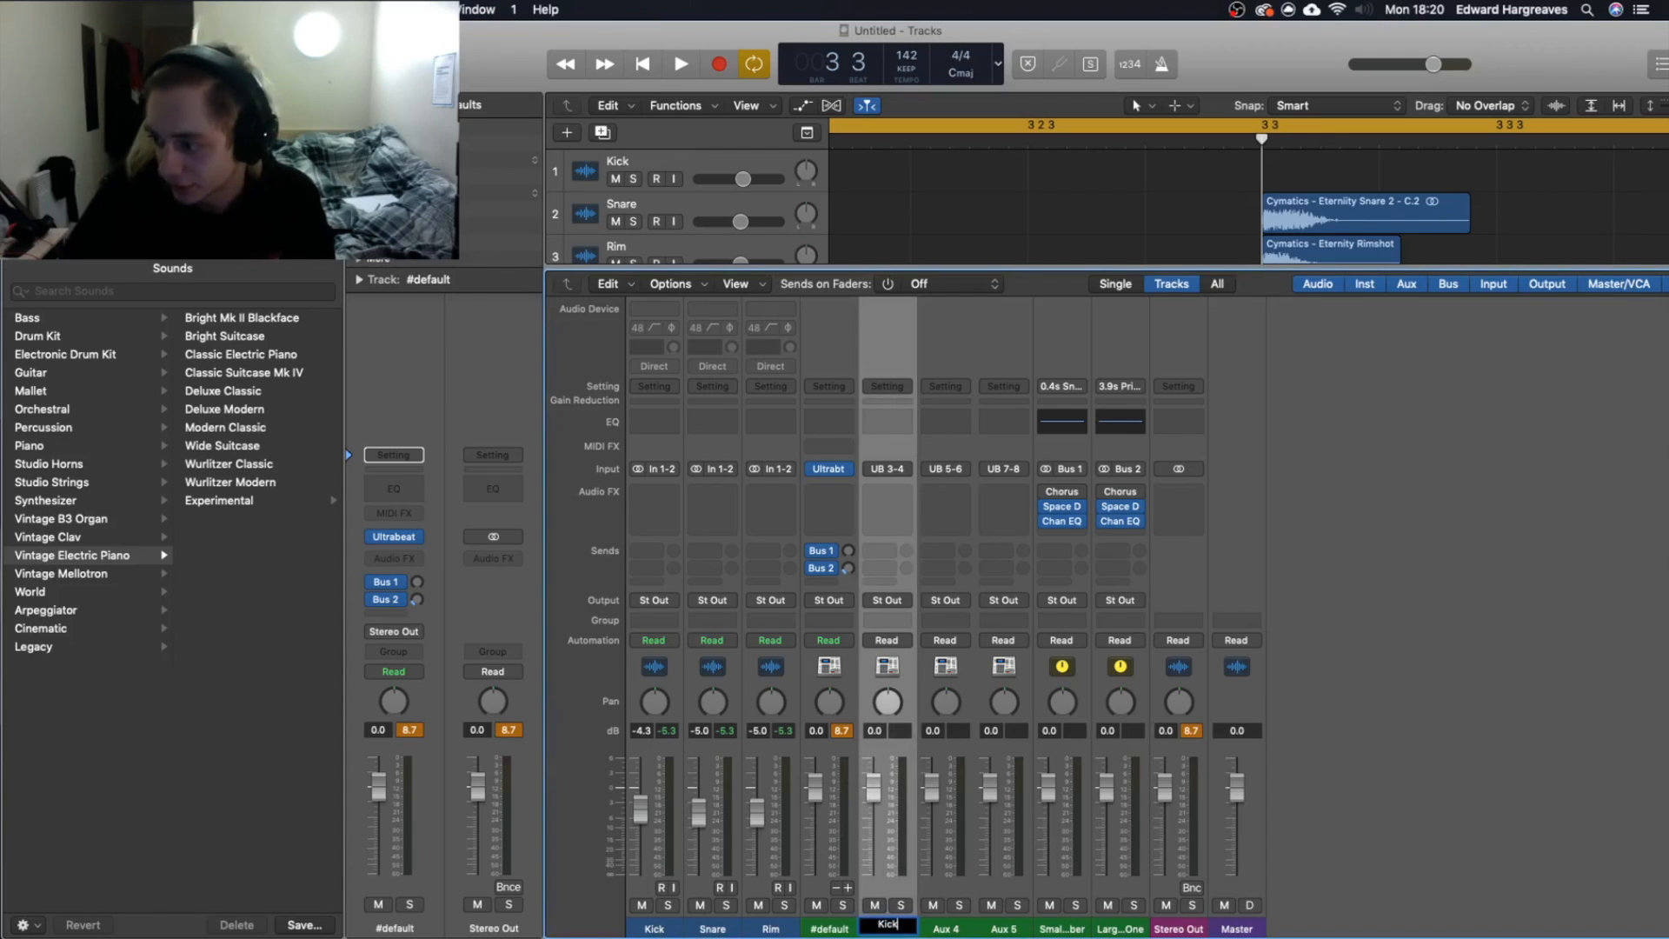
{"action": "key", "text": "Return"}
{"action": "left_click", "coordinate": [946, 927]}
{"action": "type", "text": "Snare"}
{"action": "key", "text": "Return"}
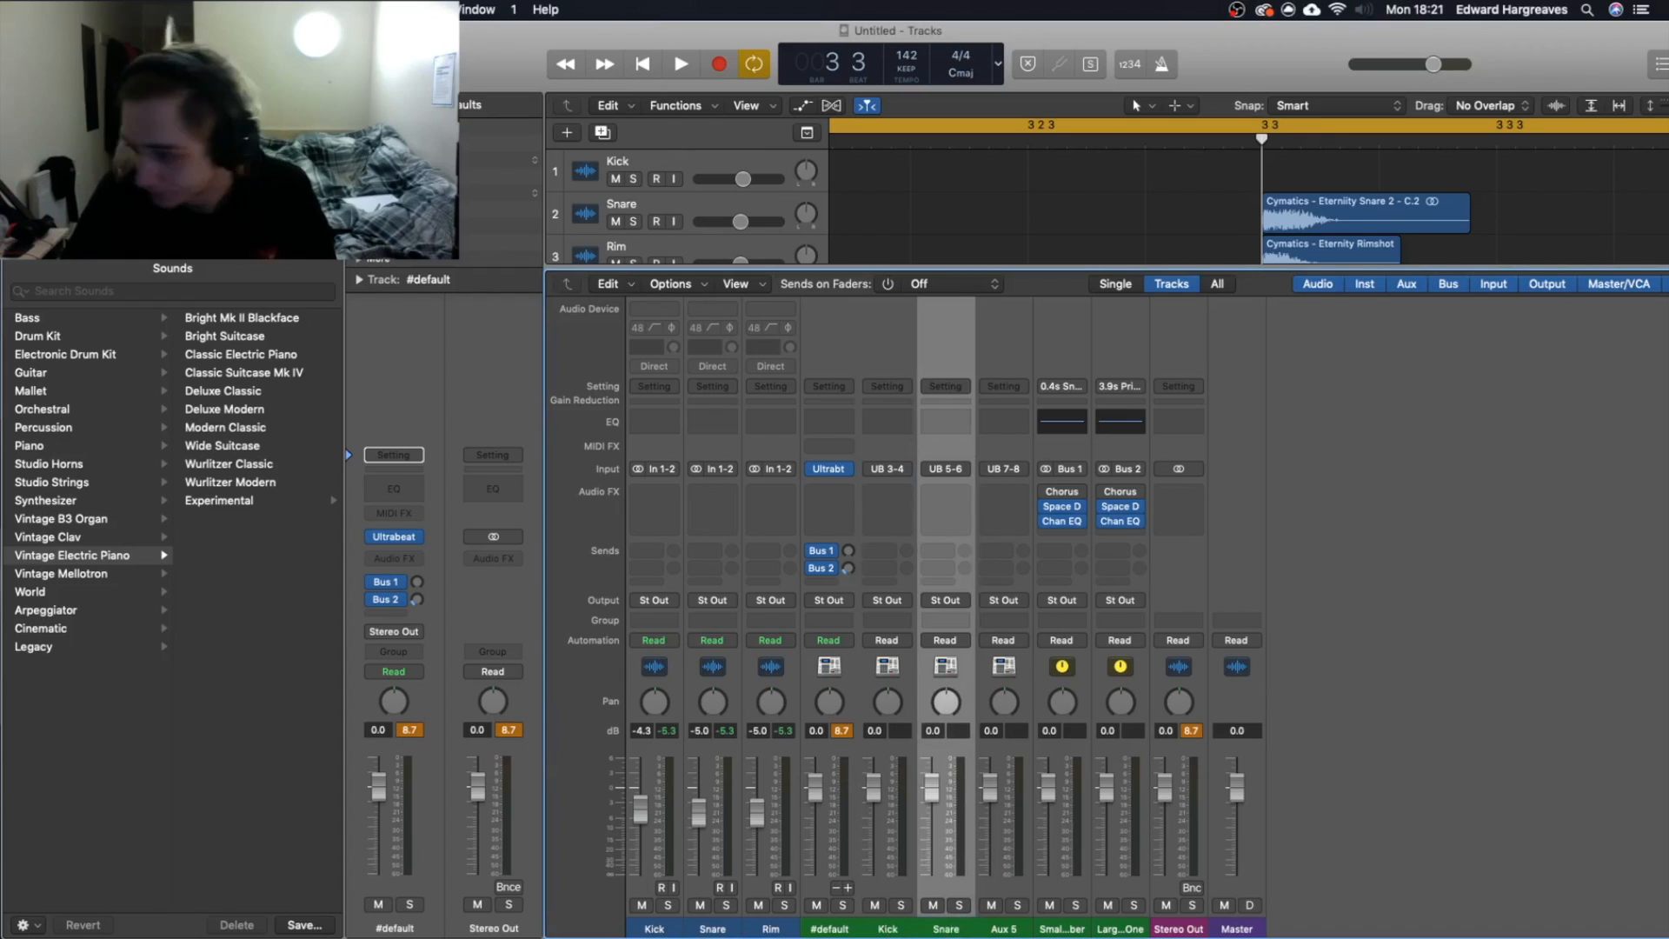
{"action": "double_click", "coordinate": [1004, 928]}
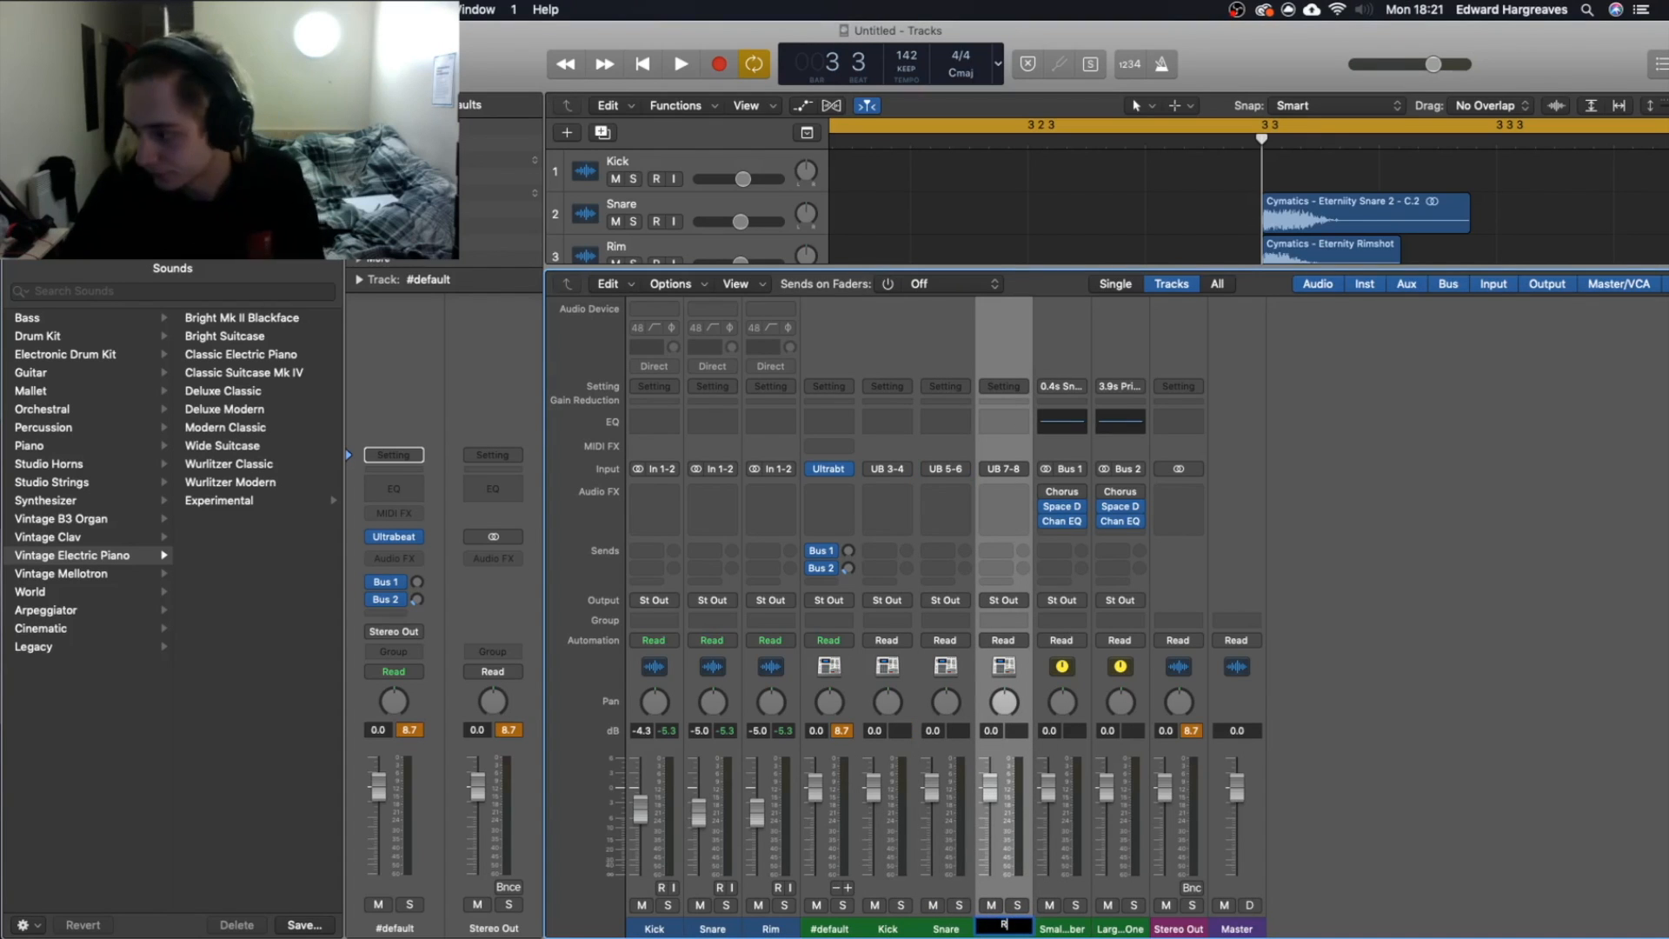
{"action": "key", "text": "Return"}
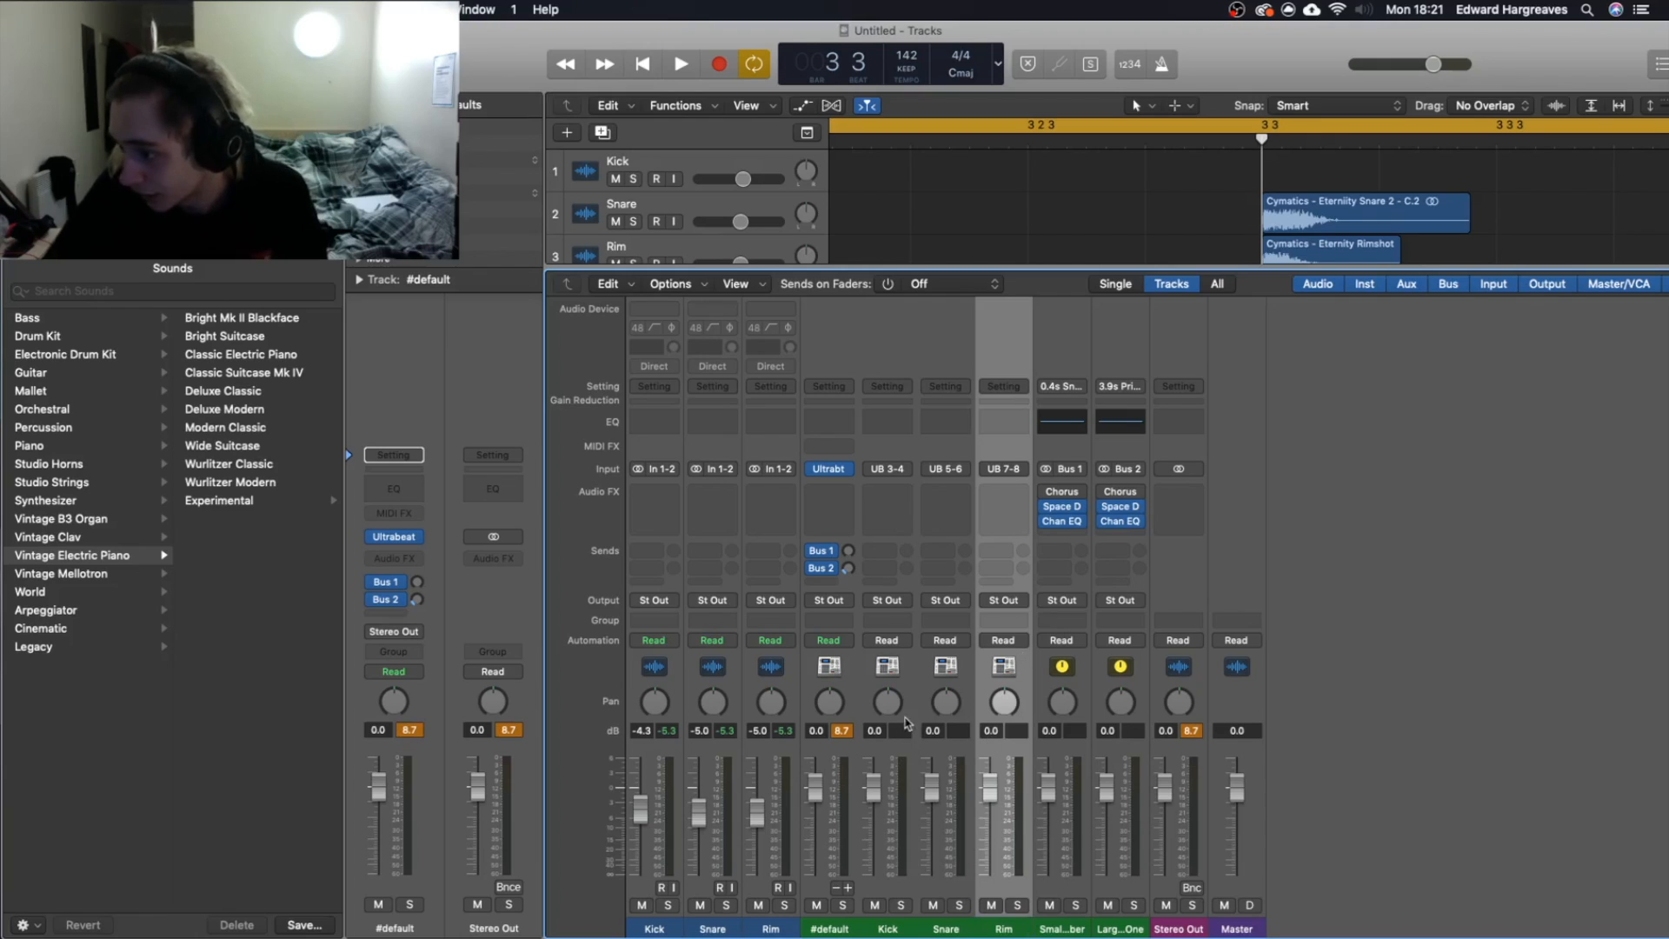
Create arrangement tracks for the Kick, Snare and Rim auxiliary channels and hide the mixer.
{"action": "right_click", "coordinate": [912, 705]}
{"action": "left_click", "coordinate": [947, 707]}
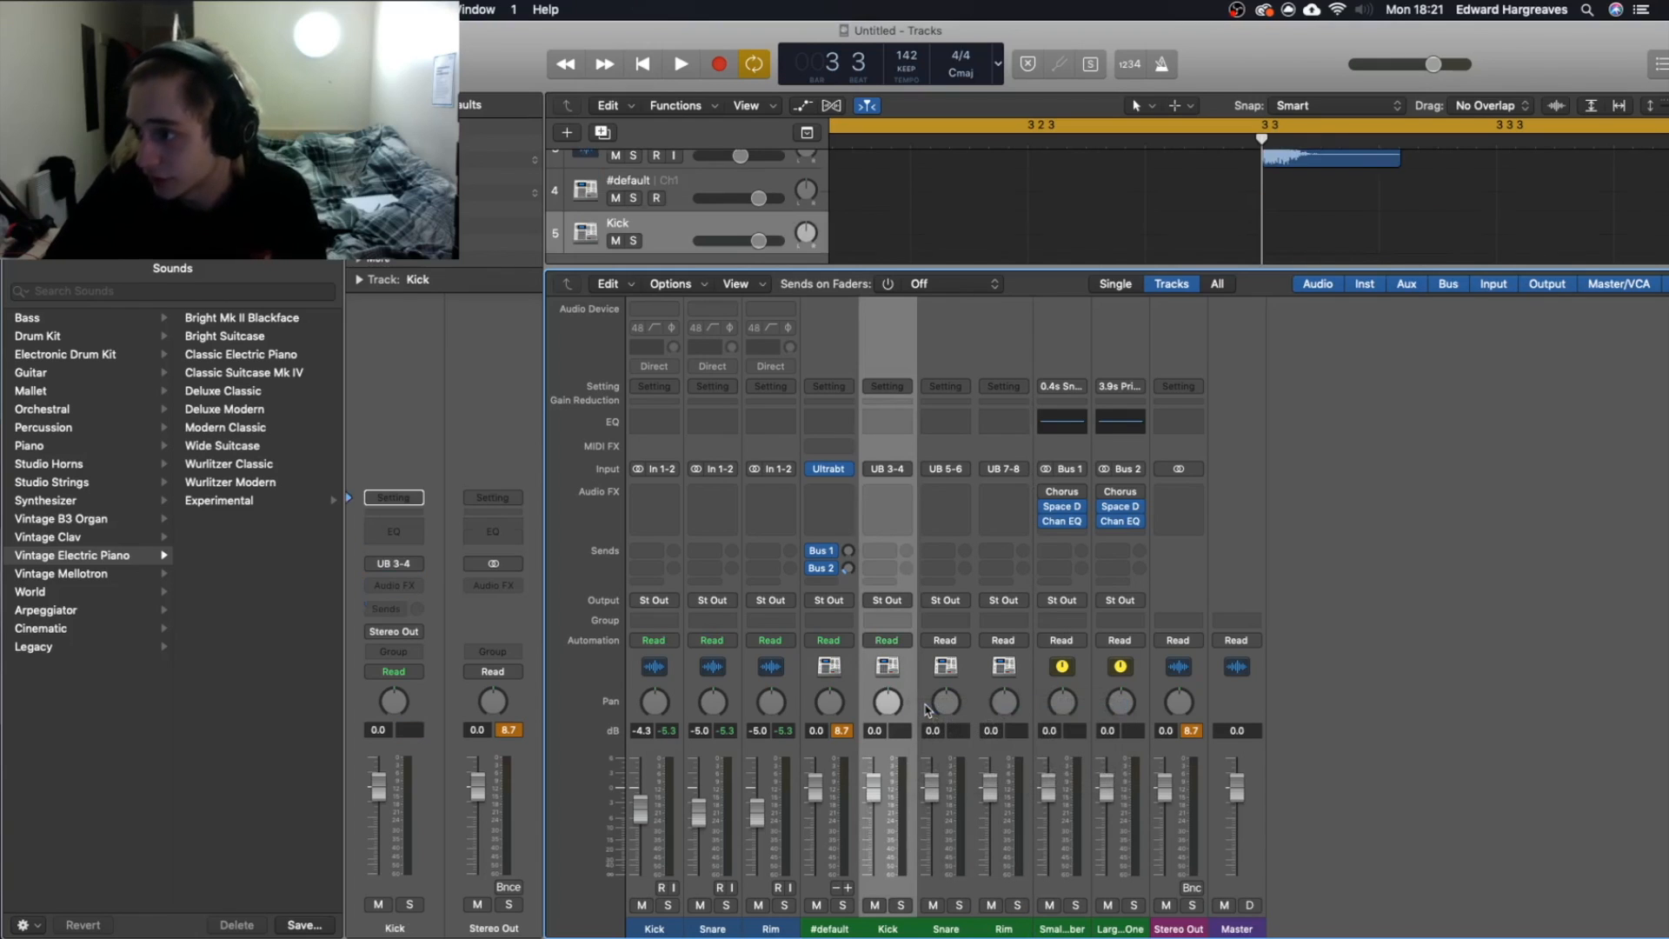
{"action": "right_click", "coordinate": [968, 686]}
{"action": "left_click", "coordinate": [1013, 689]}
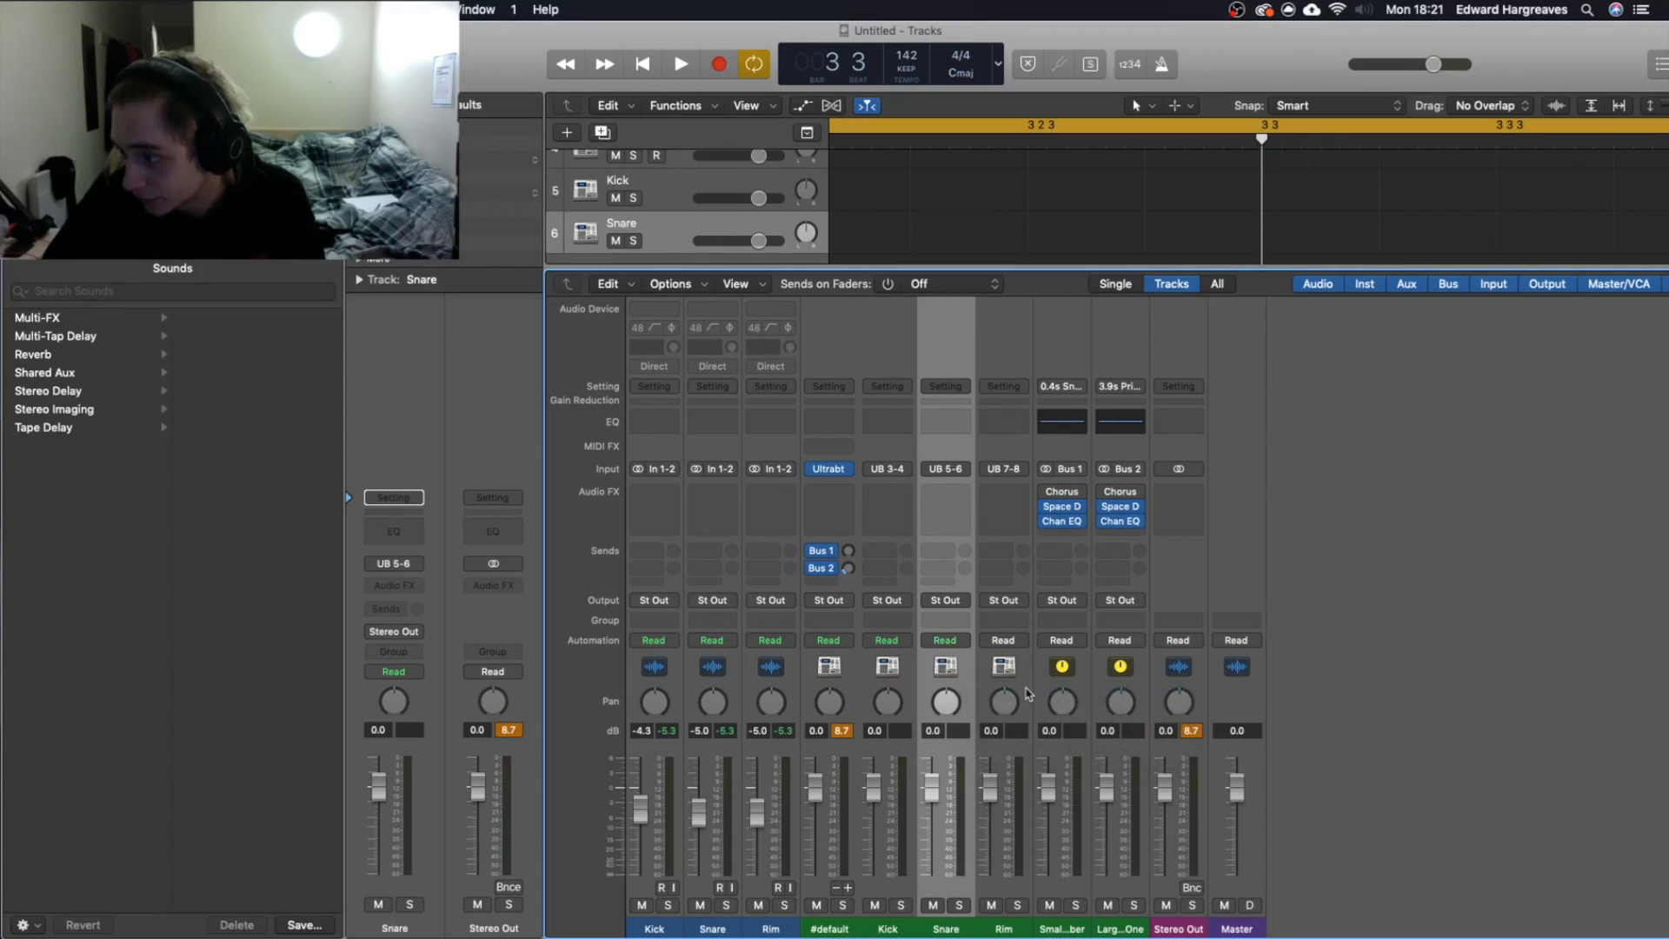
{"action": "right_click", "coordinate": [1028, 693]}
{"action": "left_click", "coordinate": [1065, 695]}
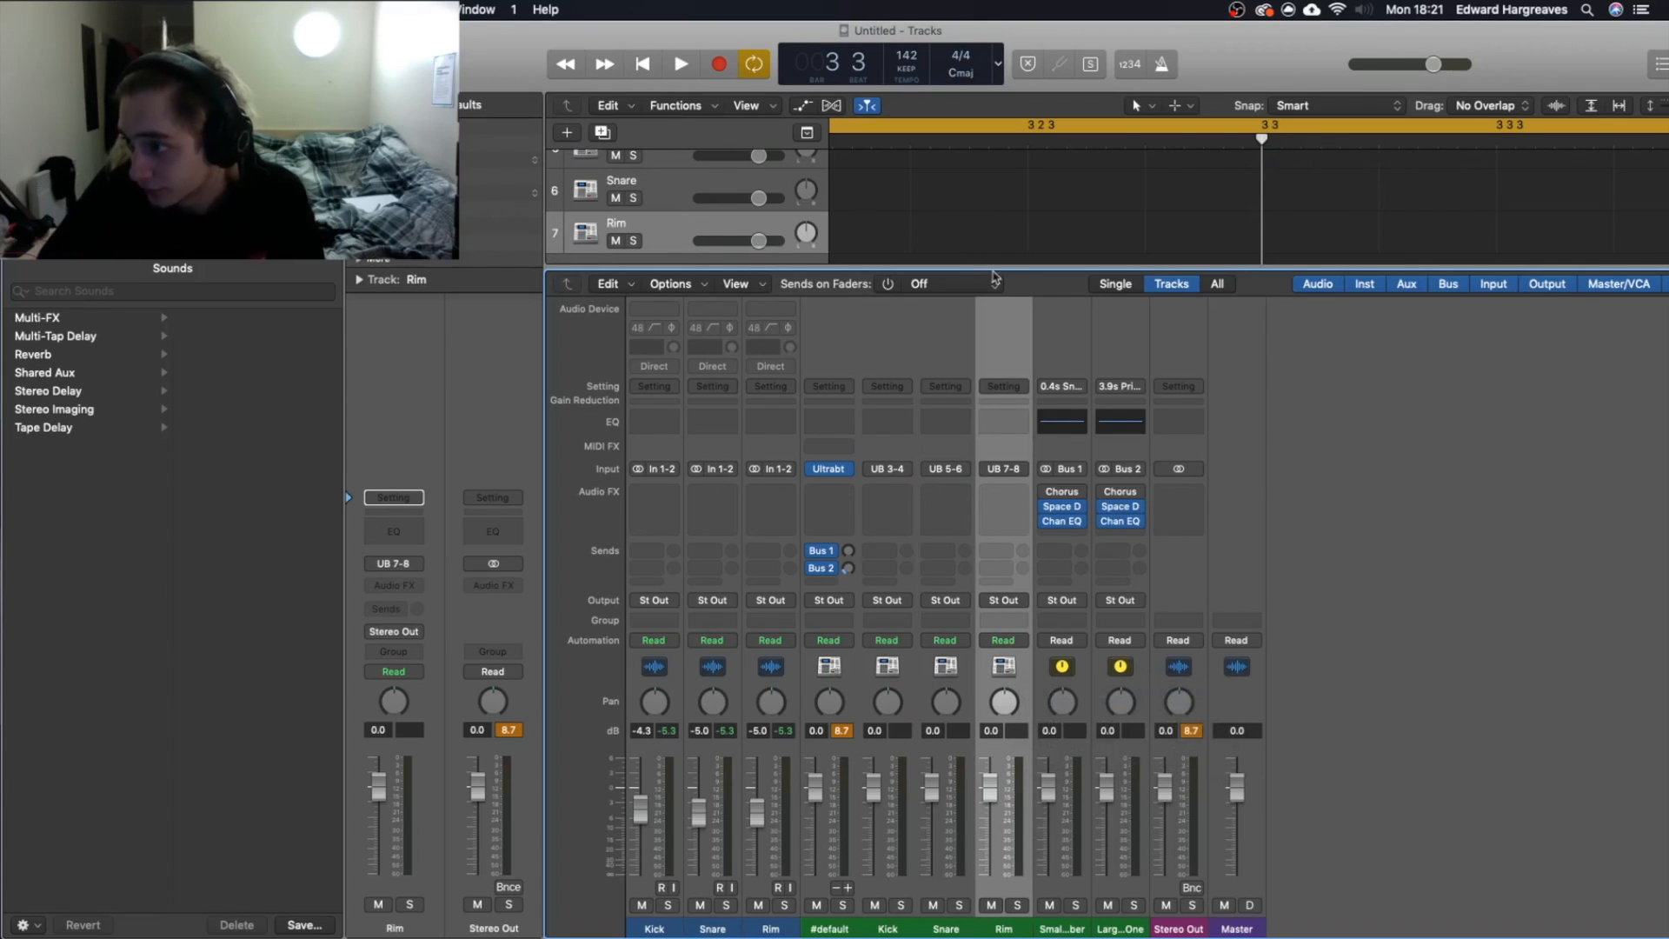
{"action": "key", "text": "x"}
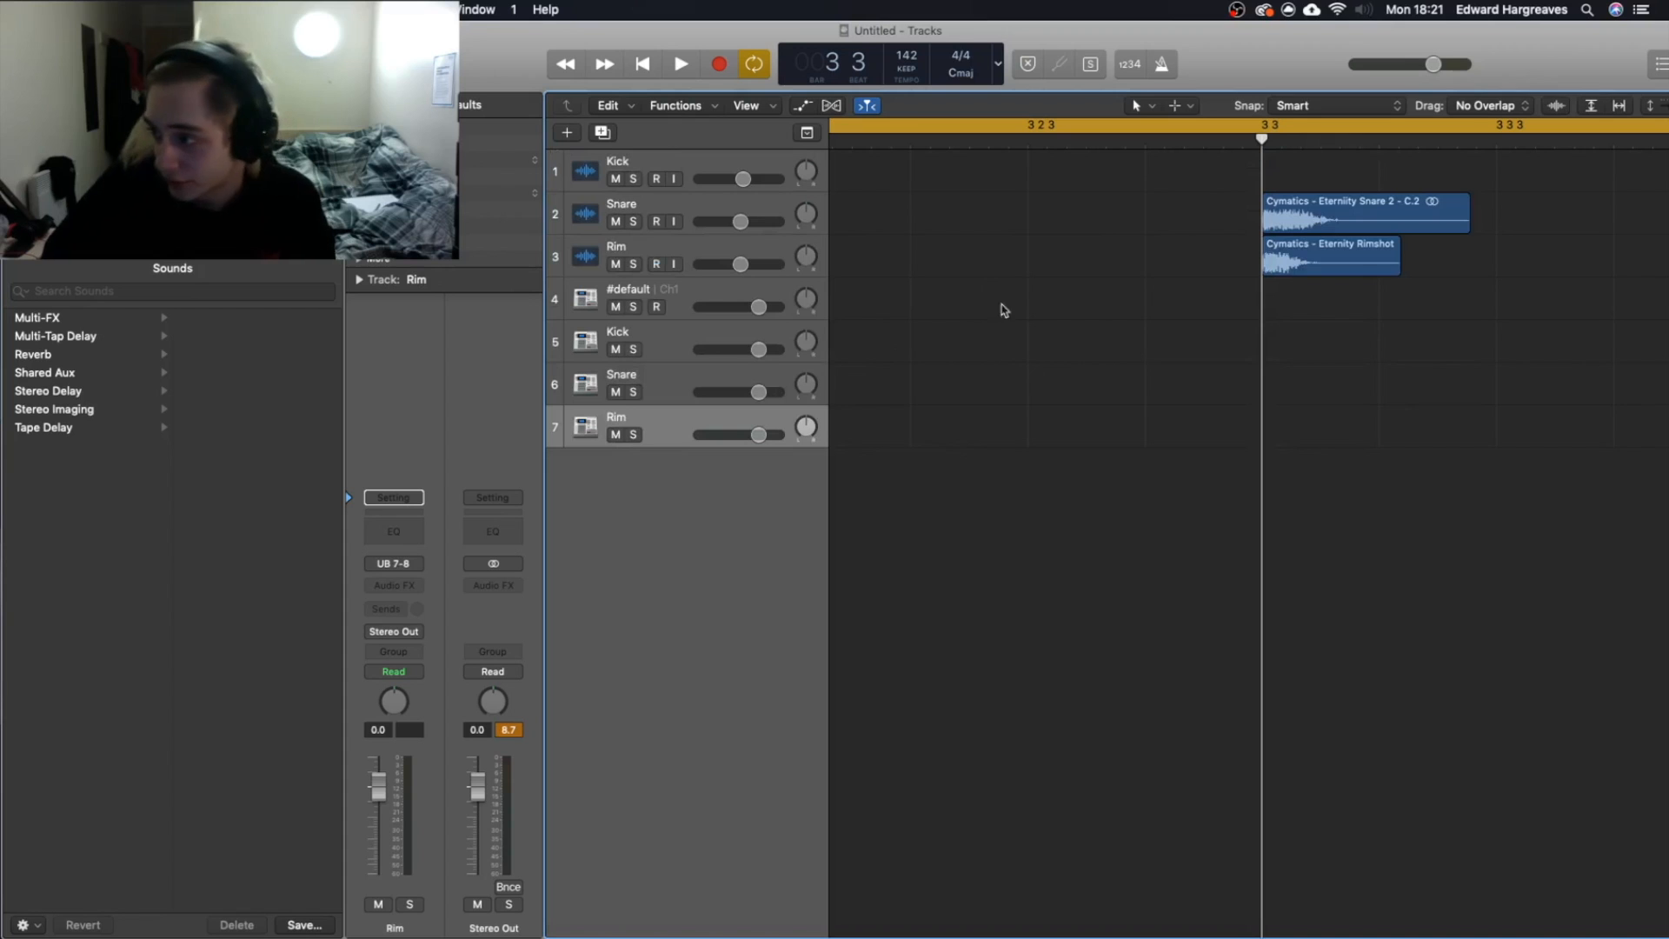
Record the kick pattern as MIDI on the new Kick auxiliary track across the four-bar loop, following the audio kicks.
{"action": "key", "text": "z"}
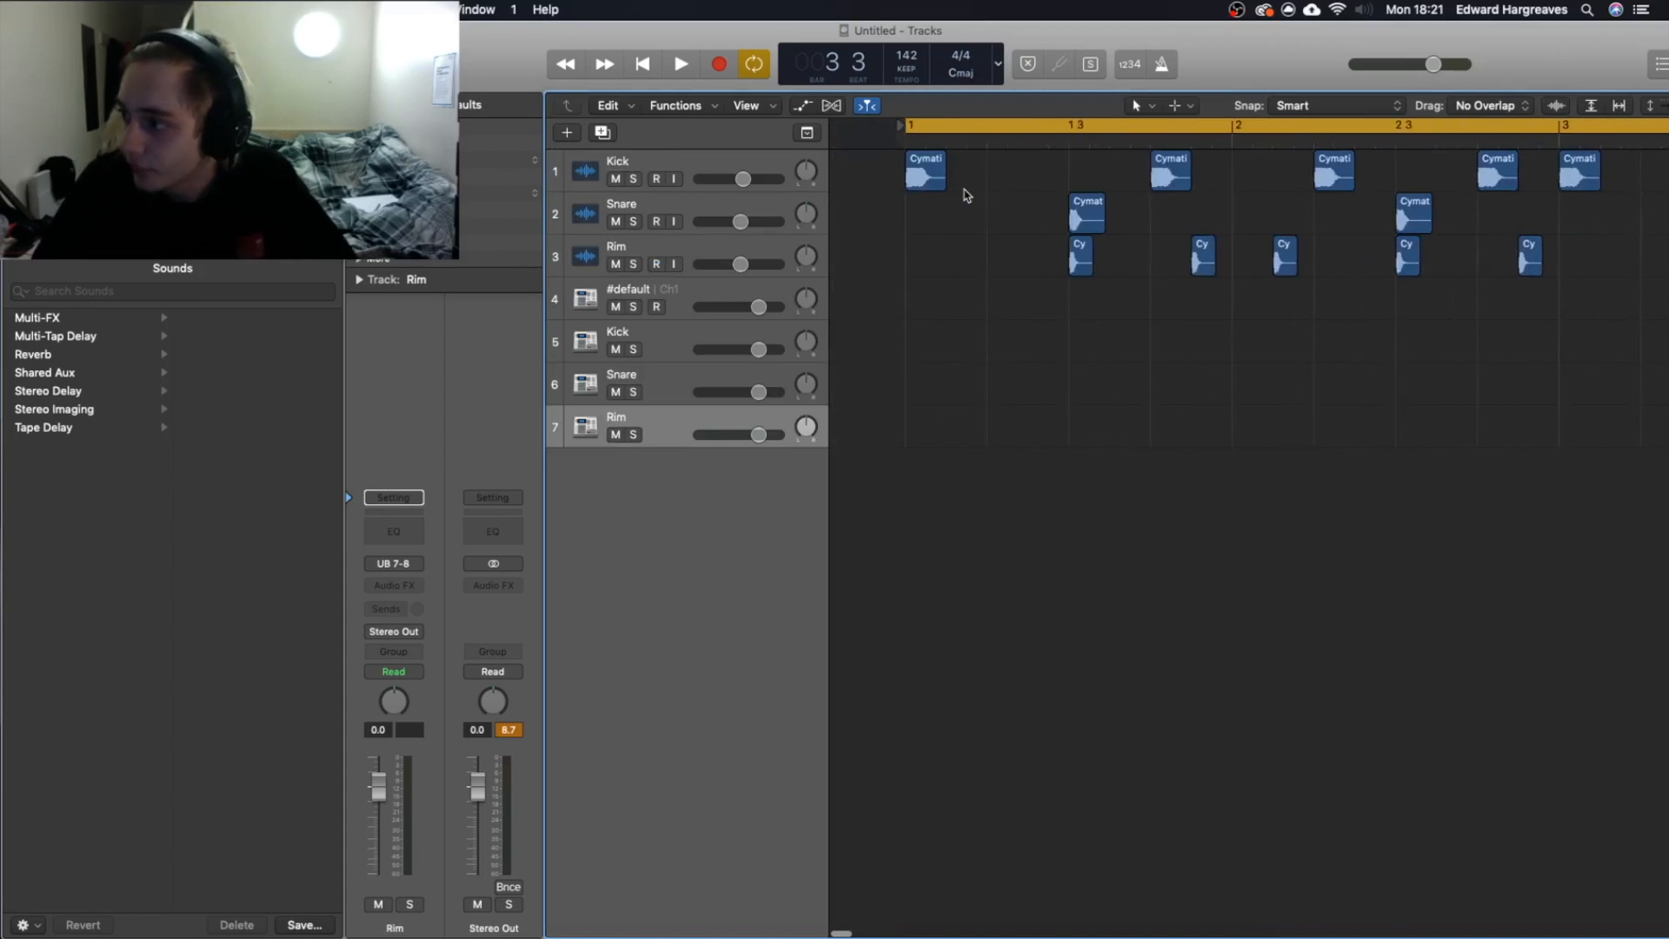
{"action": "scroll", "coordinate": [967, 195], "scroll_direction": "down", "scroll_amount": 5}
{"action": "left_click_drag", "start_coordinate": [932, 144], "coordinate": [680, 359]}
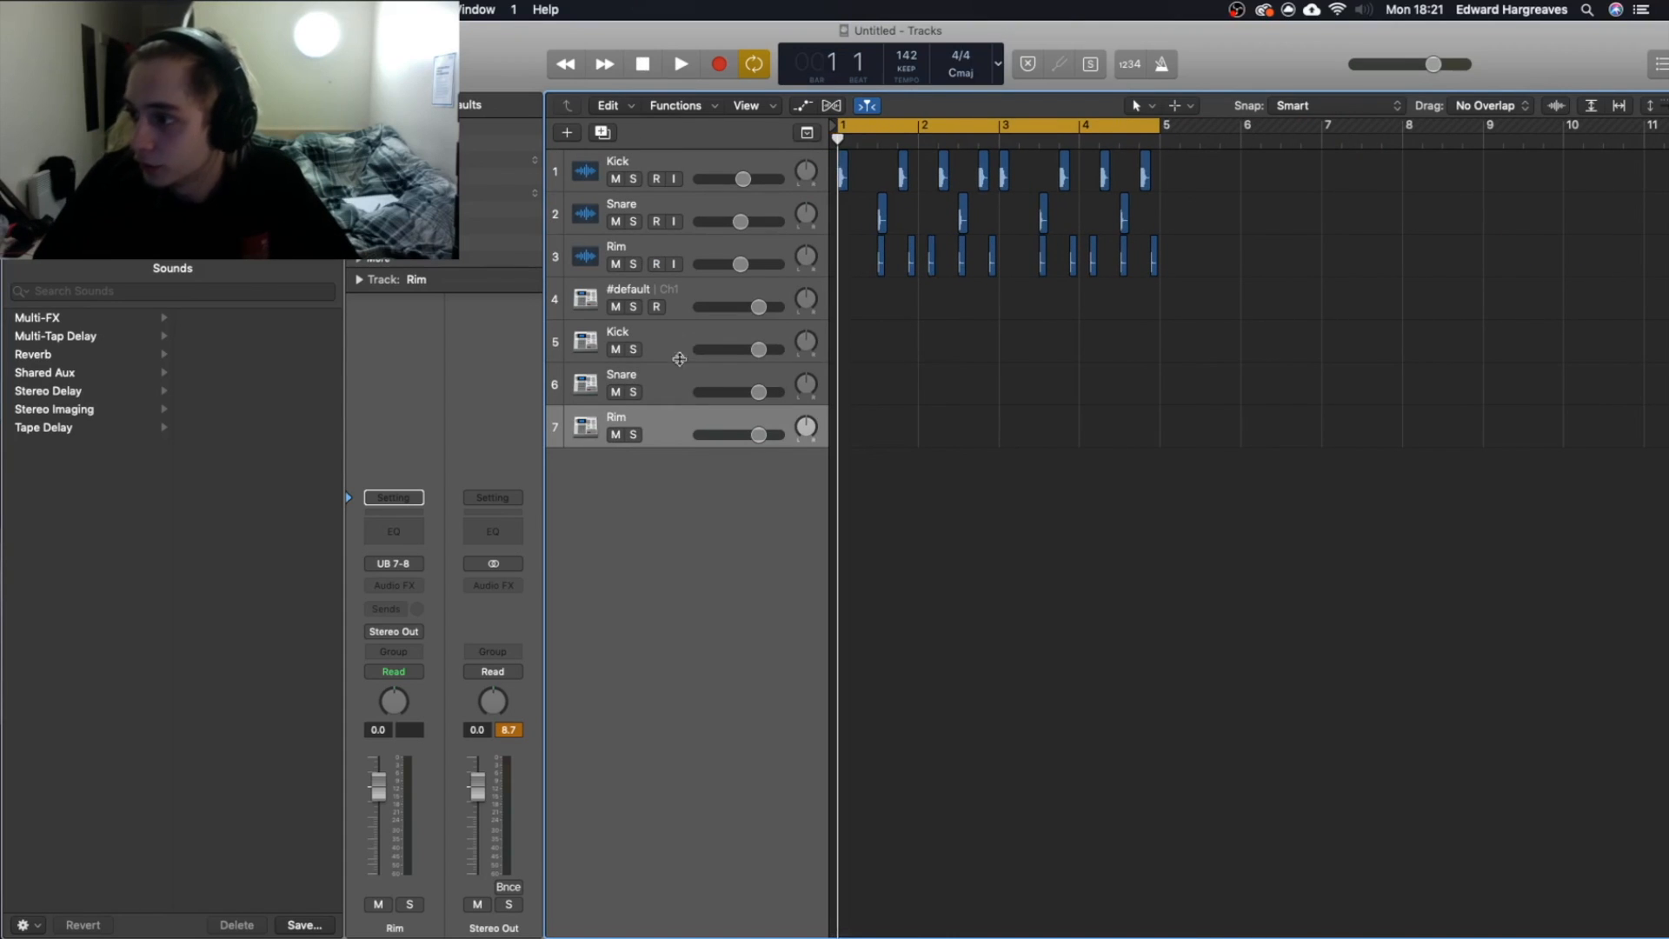
{"action": "left_click", "coordinate": [680, 359]}
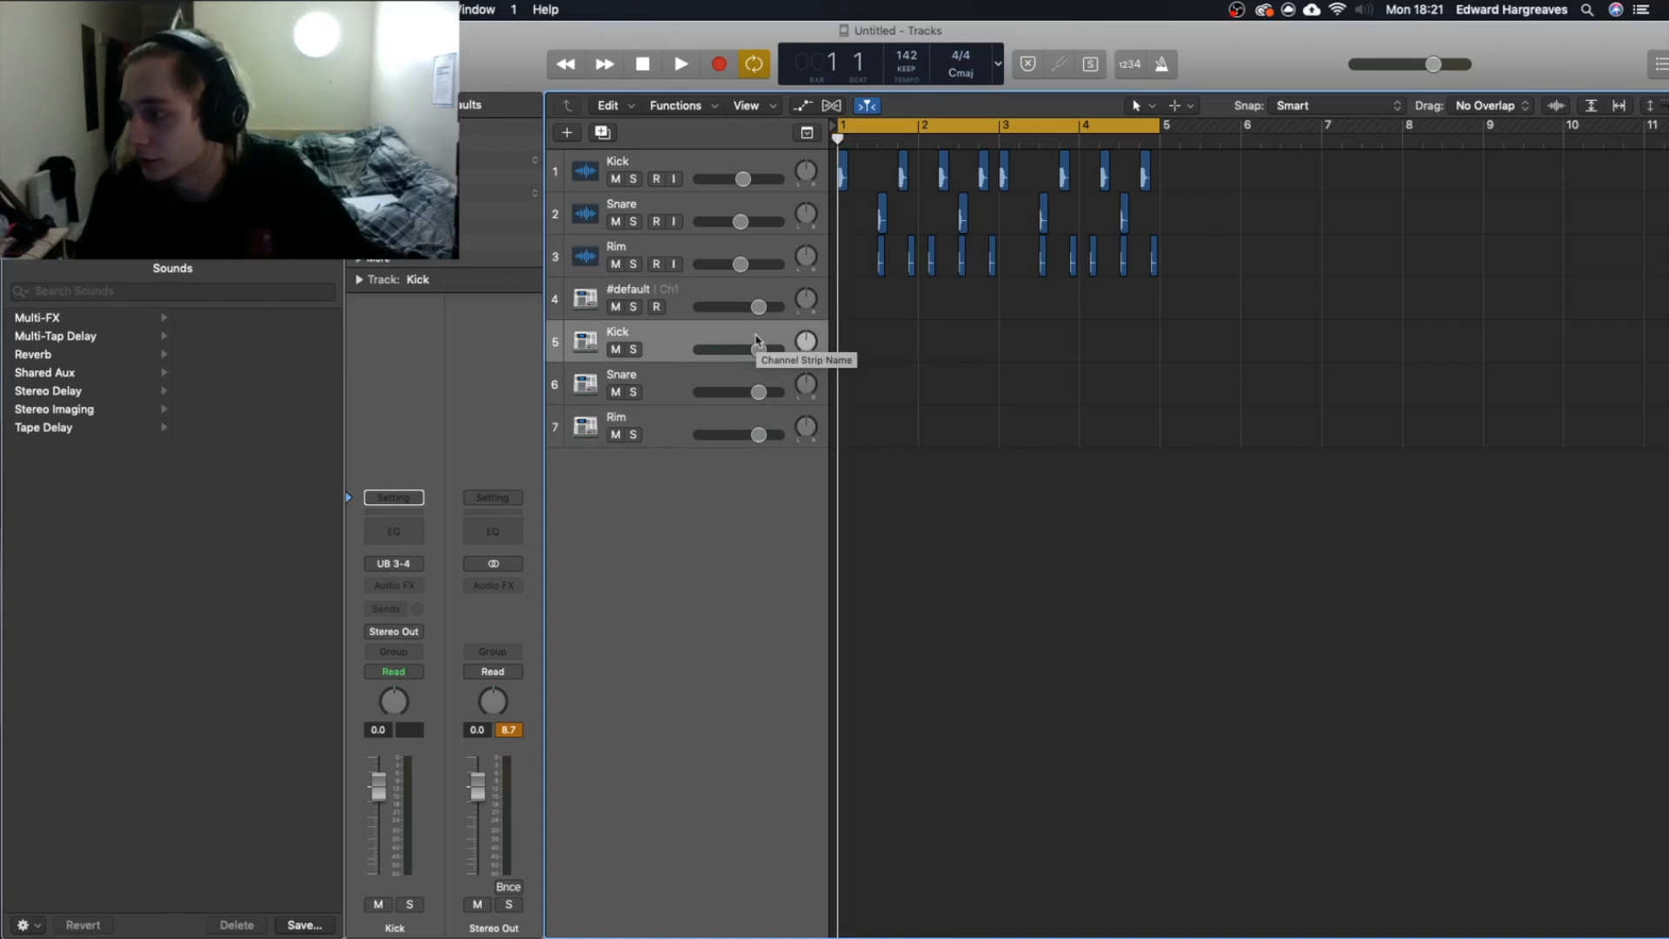
{"action": "key", "text": "r"}
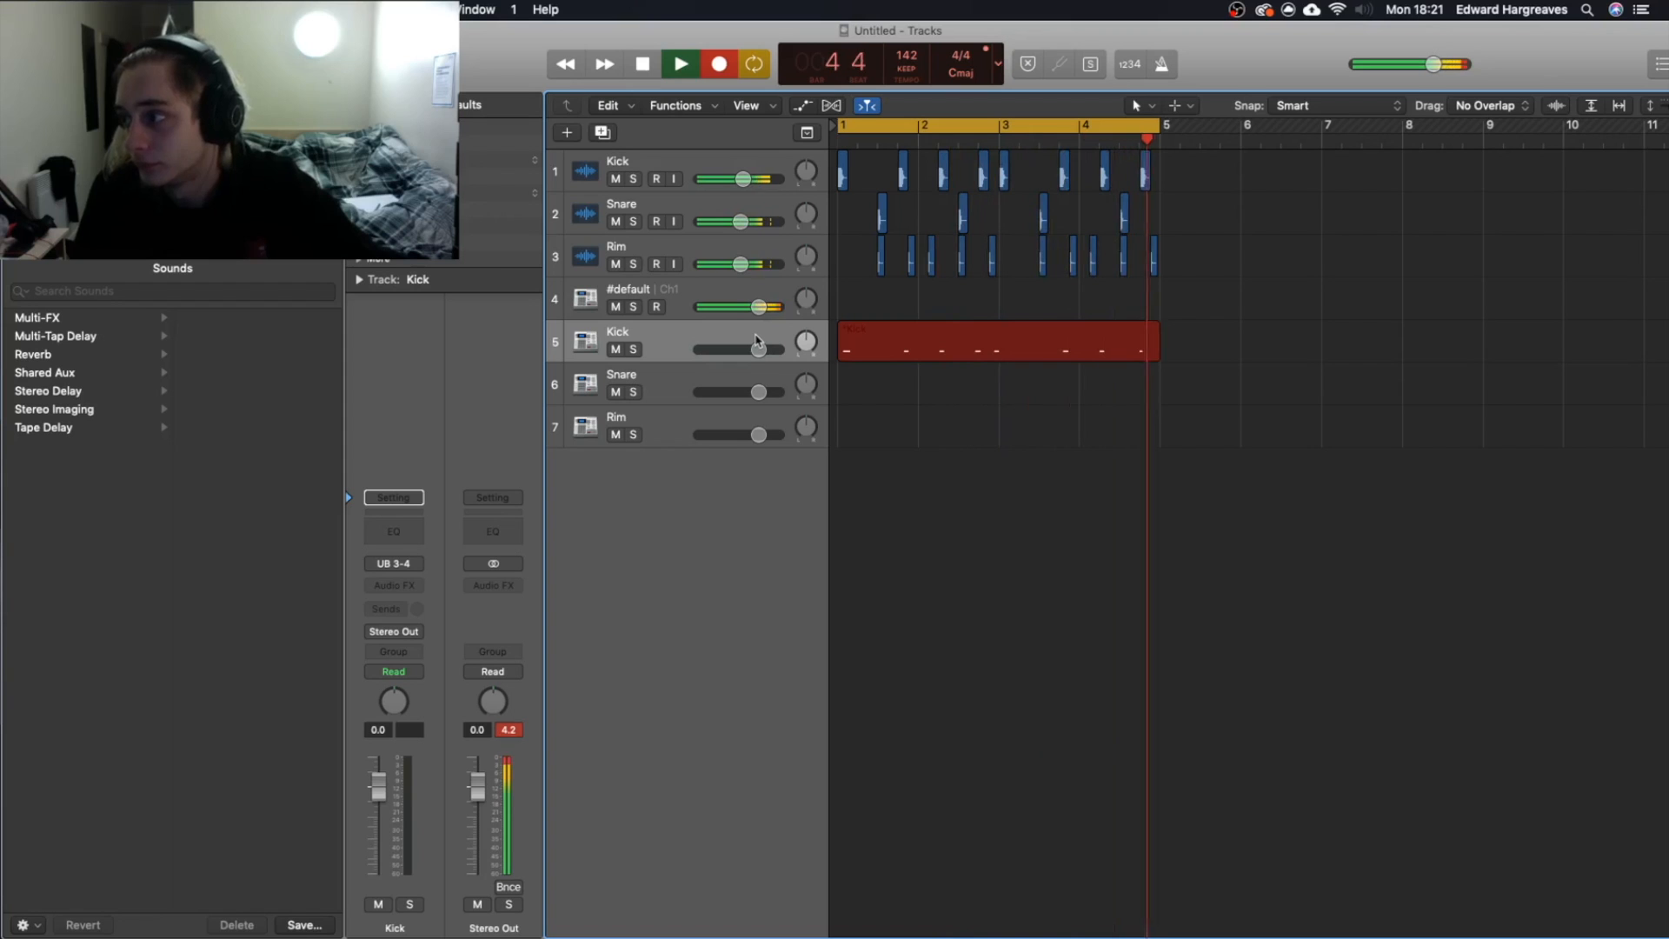
{"action": "key", "text": "space"}
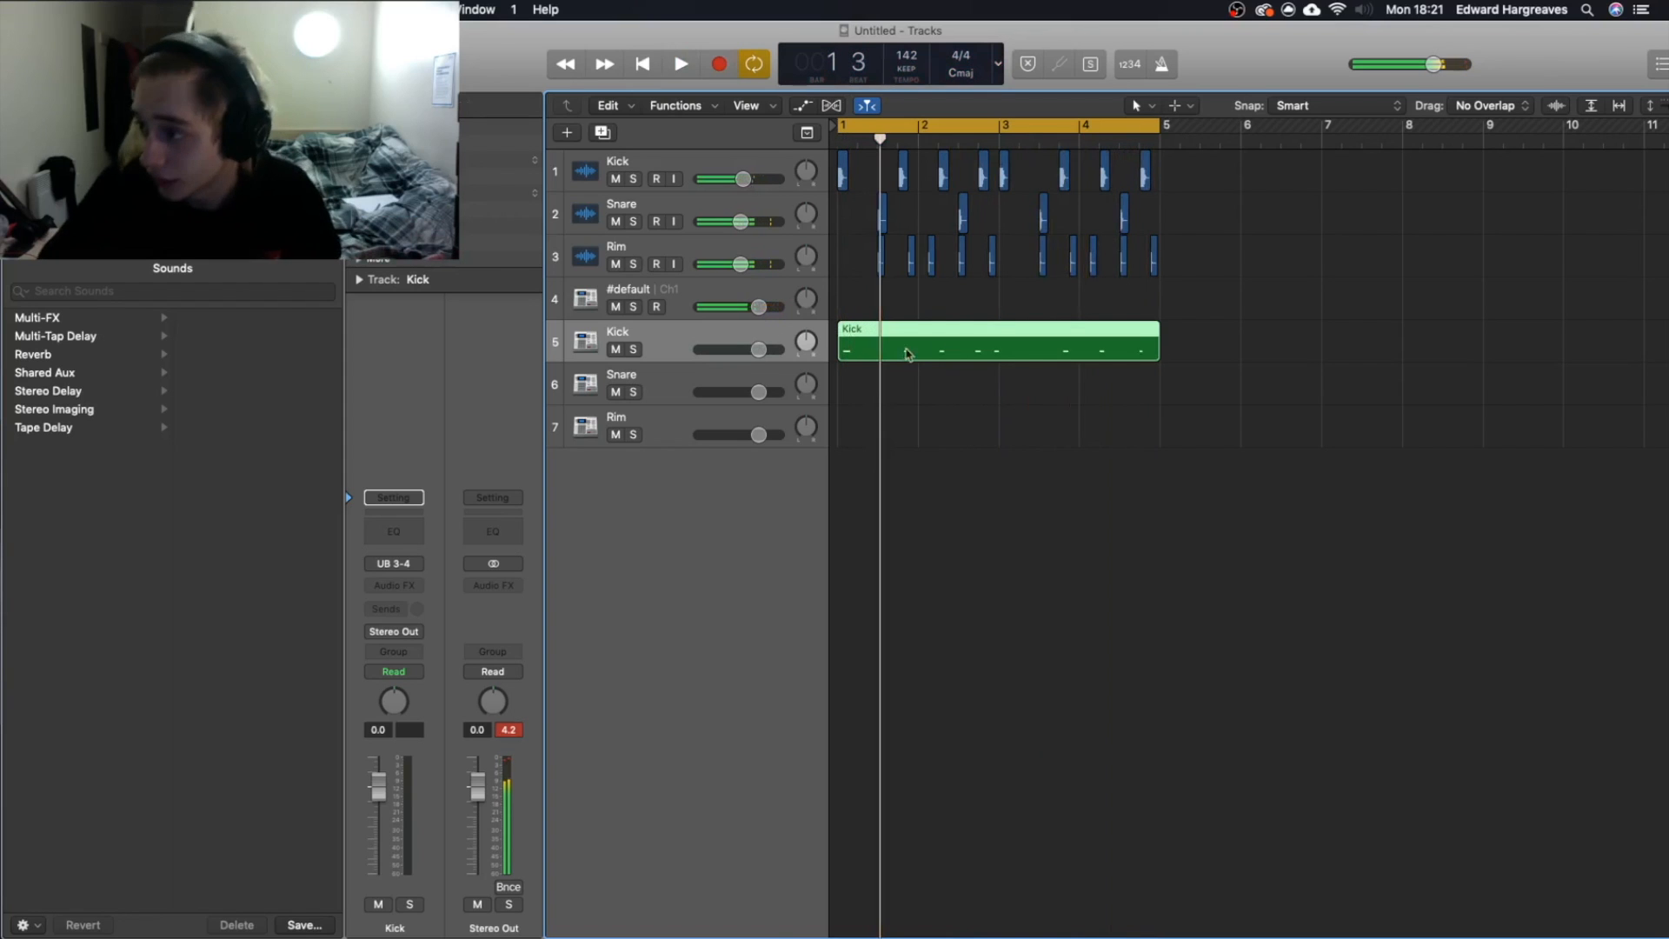
Align the recorded kick notes to the beat in the Piano Roll and mute the original Kick audio track.
{"action": "key", "text": "p"}
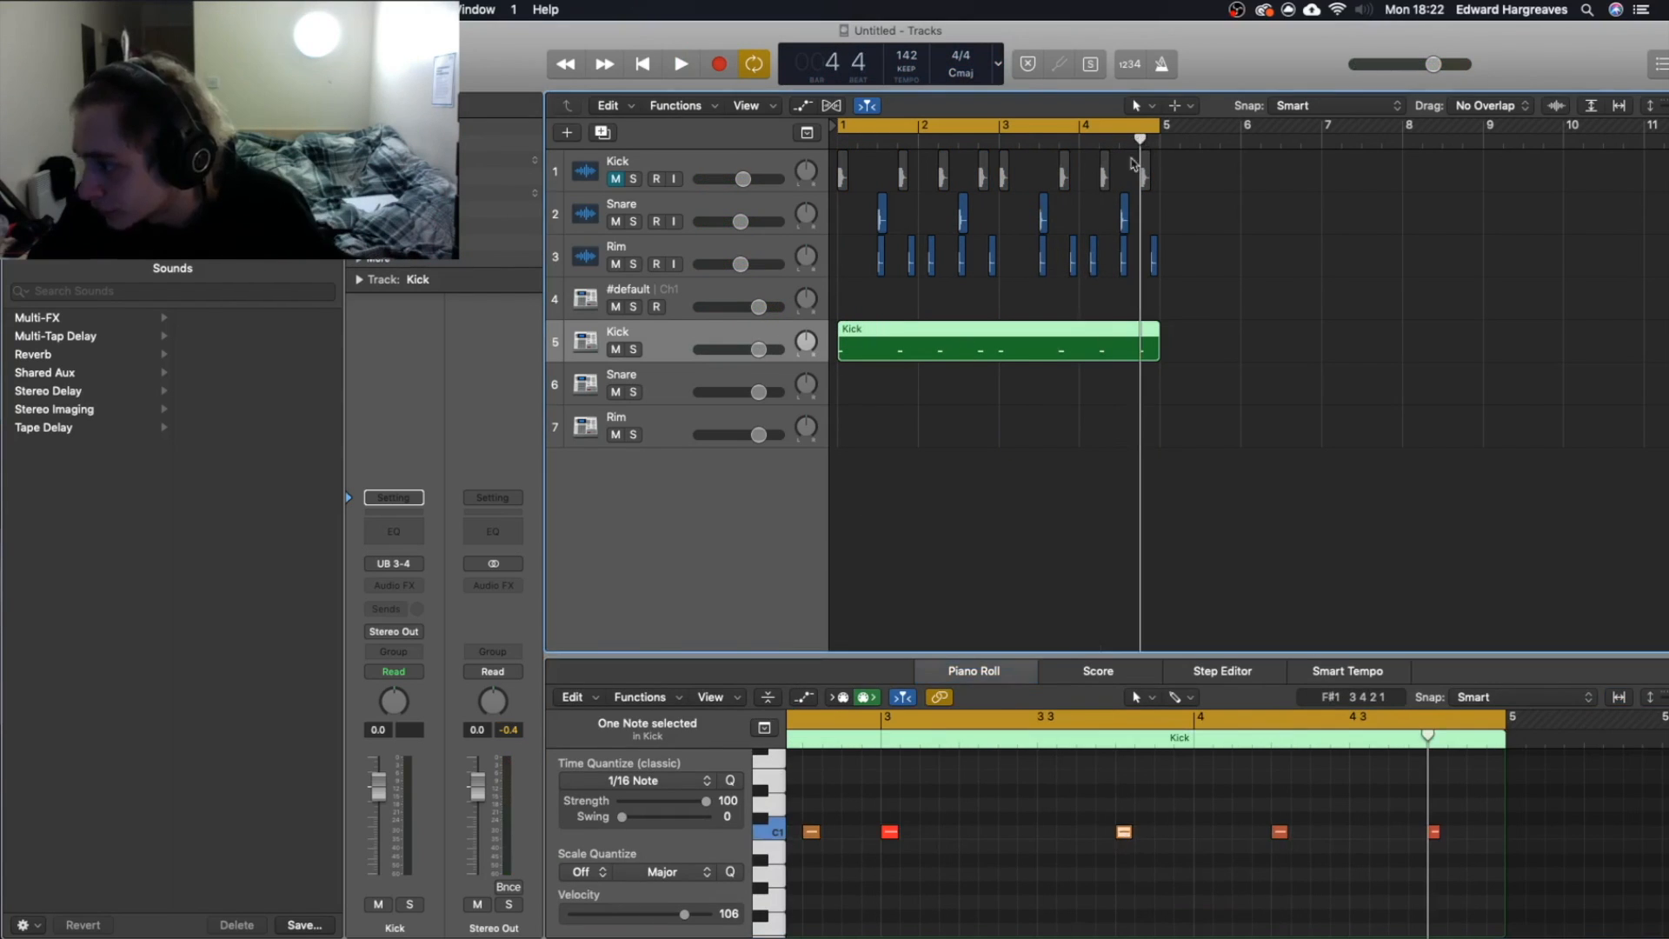
{"action": "scroll", "coordinate": [1038, 228], "scroll_direction": "down", "scroll_amount": 5}
{"action": "left_click_drag", "start_coordinate": [998, 414], "coordinate": [1076, 401]}
{"action": "key", "text": "space"}
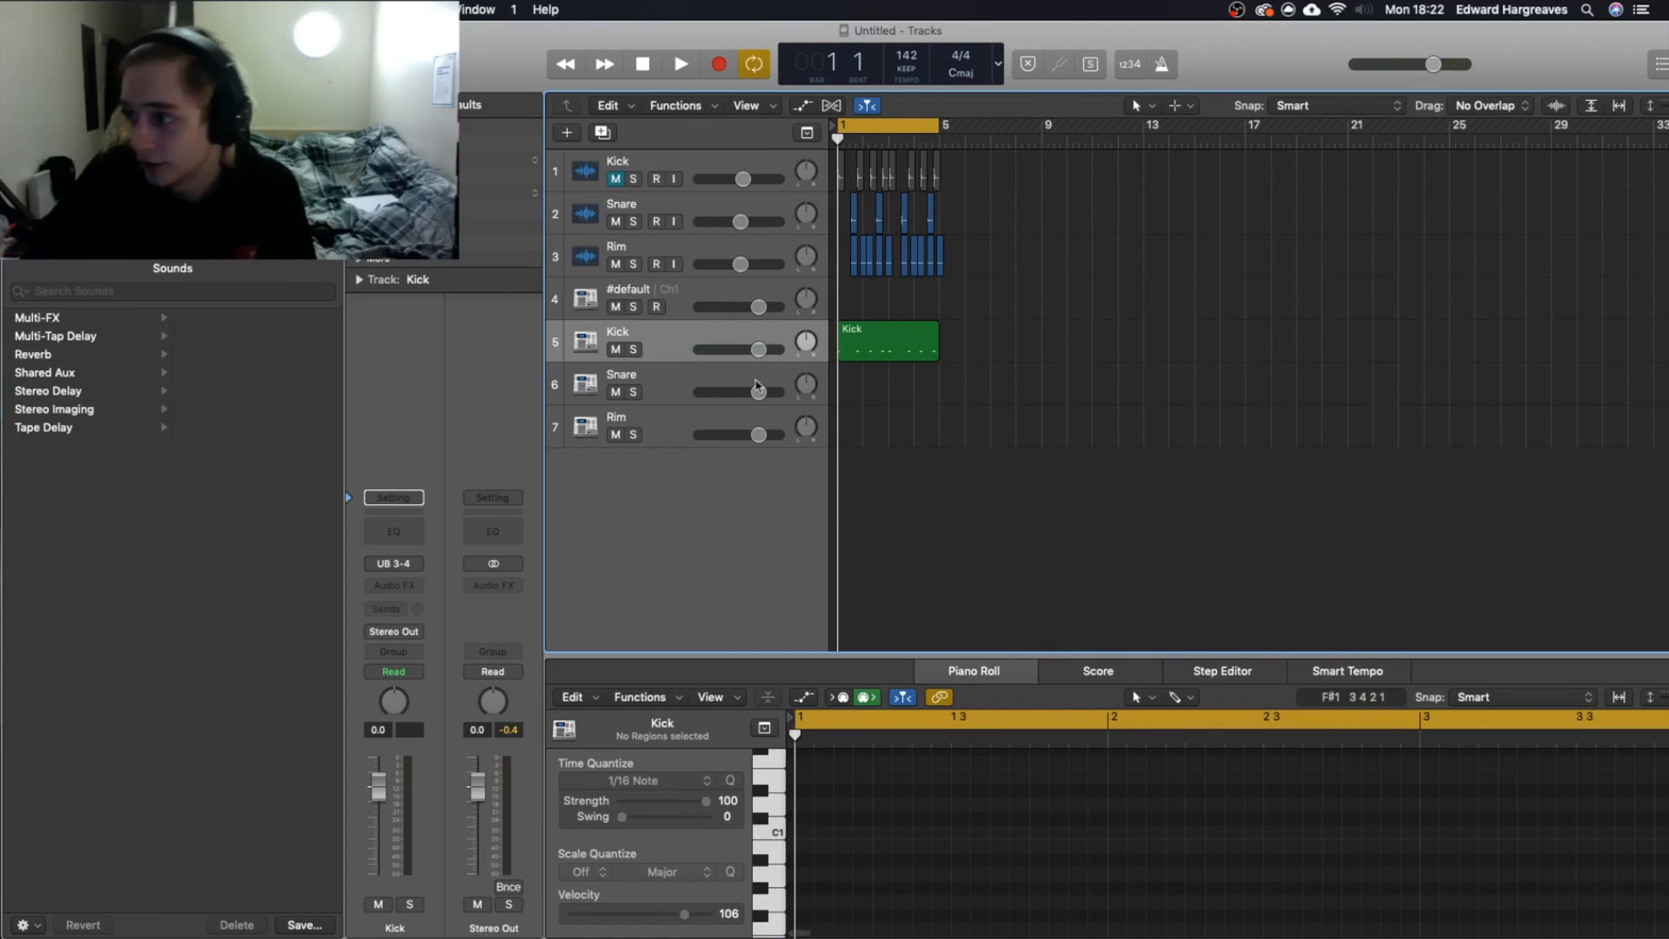
Record the snare pattern as MIDI on the Snare auxiliary track over the four-bar loop, keeping the Kick audio track muted.
{"action": "left_click", "coordinate": [659, 387]}
{"action": "scroll", "coordinate": [856, 162], "scroll_direction": "up", "scroll_amount": 10}
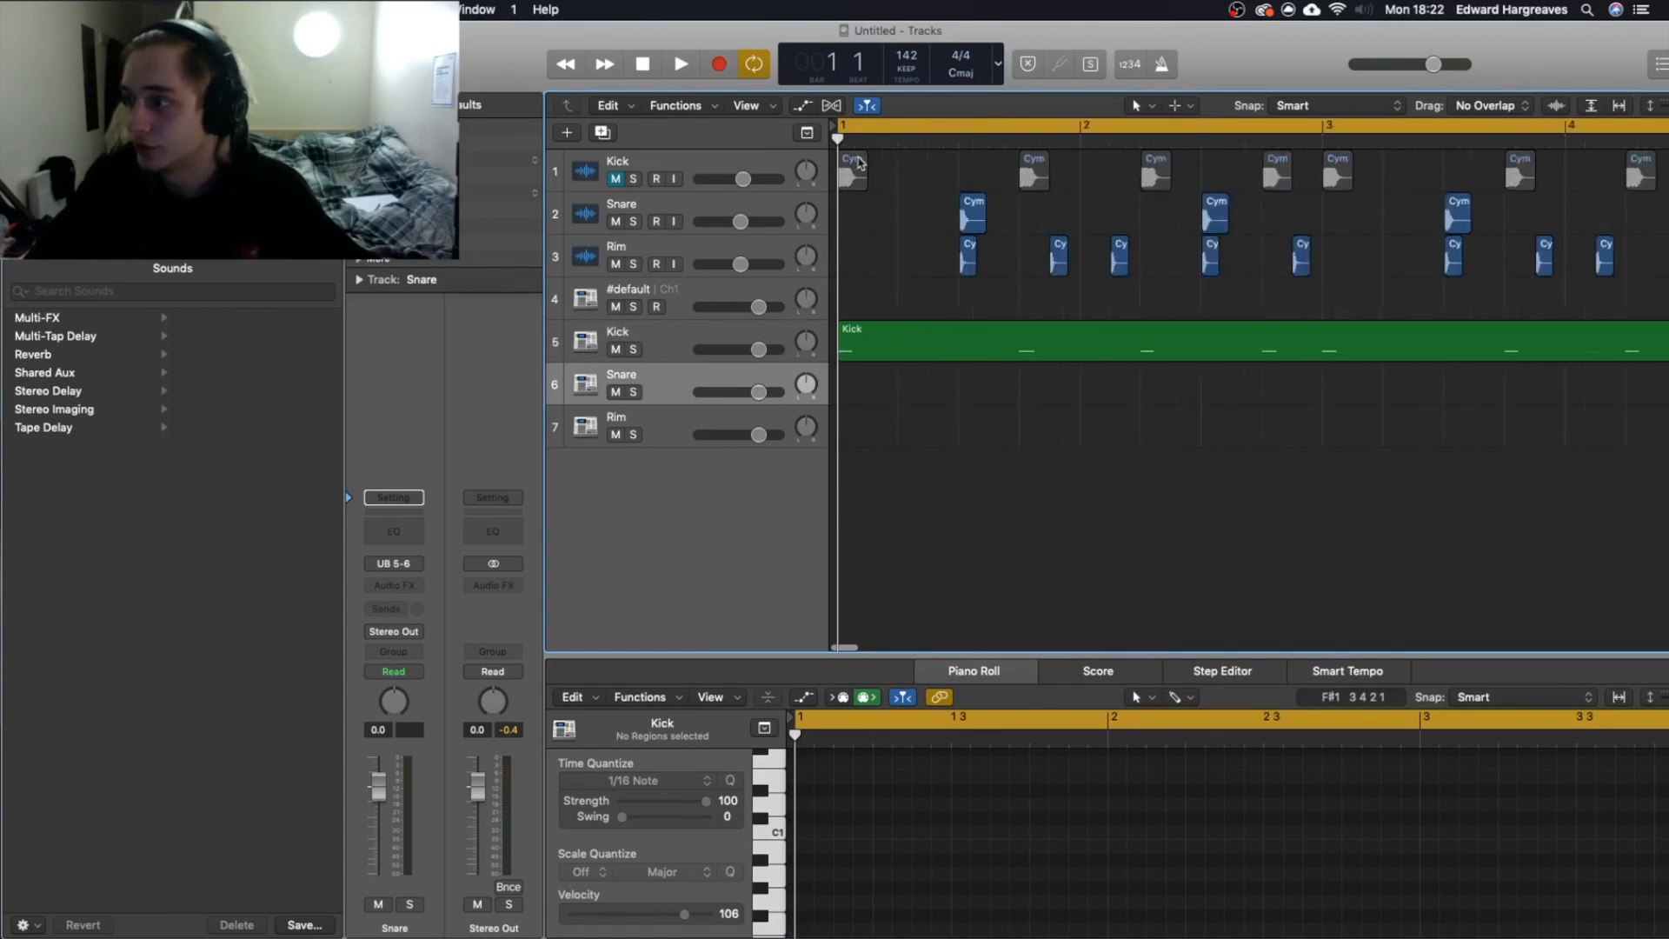
{"action": "left_click", "coordinate": [618, 180]}
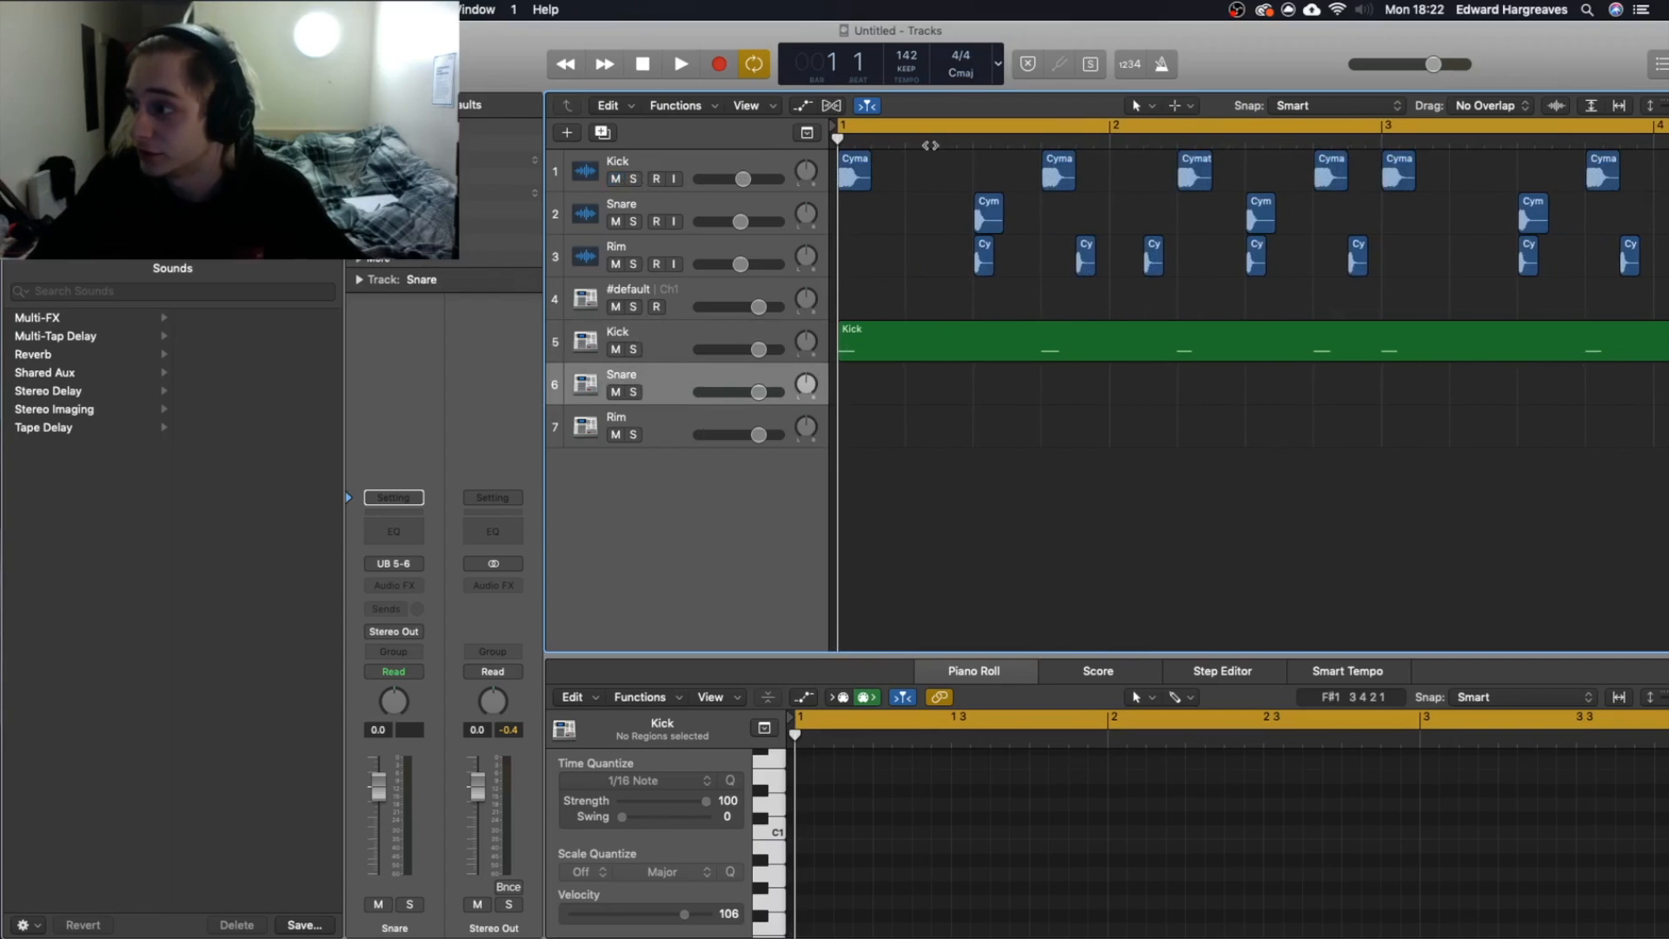
{"action": "left_click", "coordinate": [616, 179]}
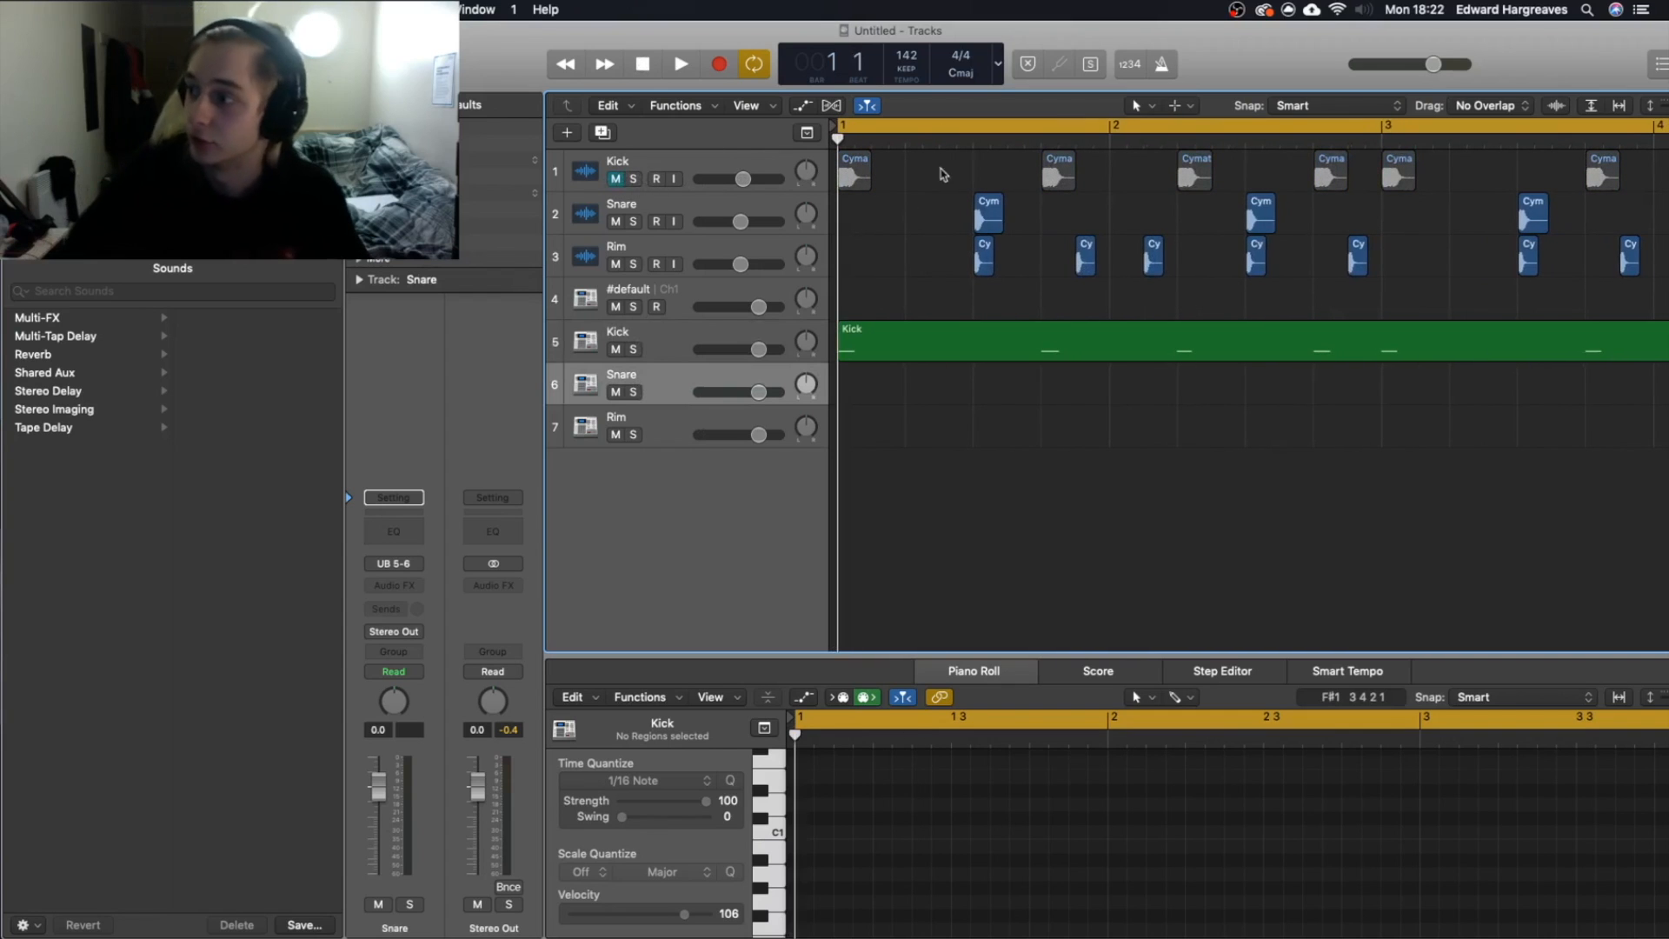
{"action": "key", "text": "r"}
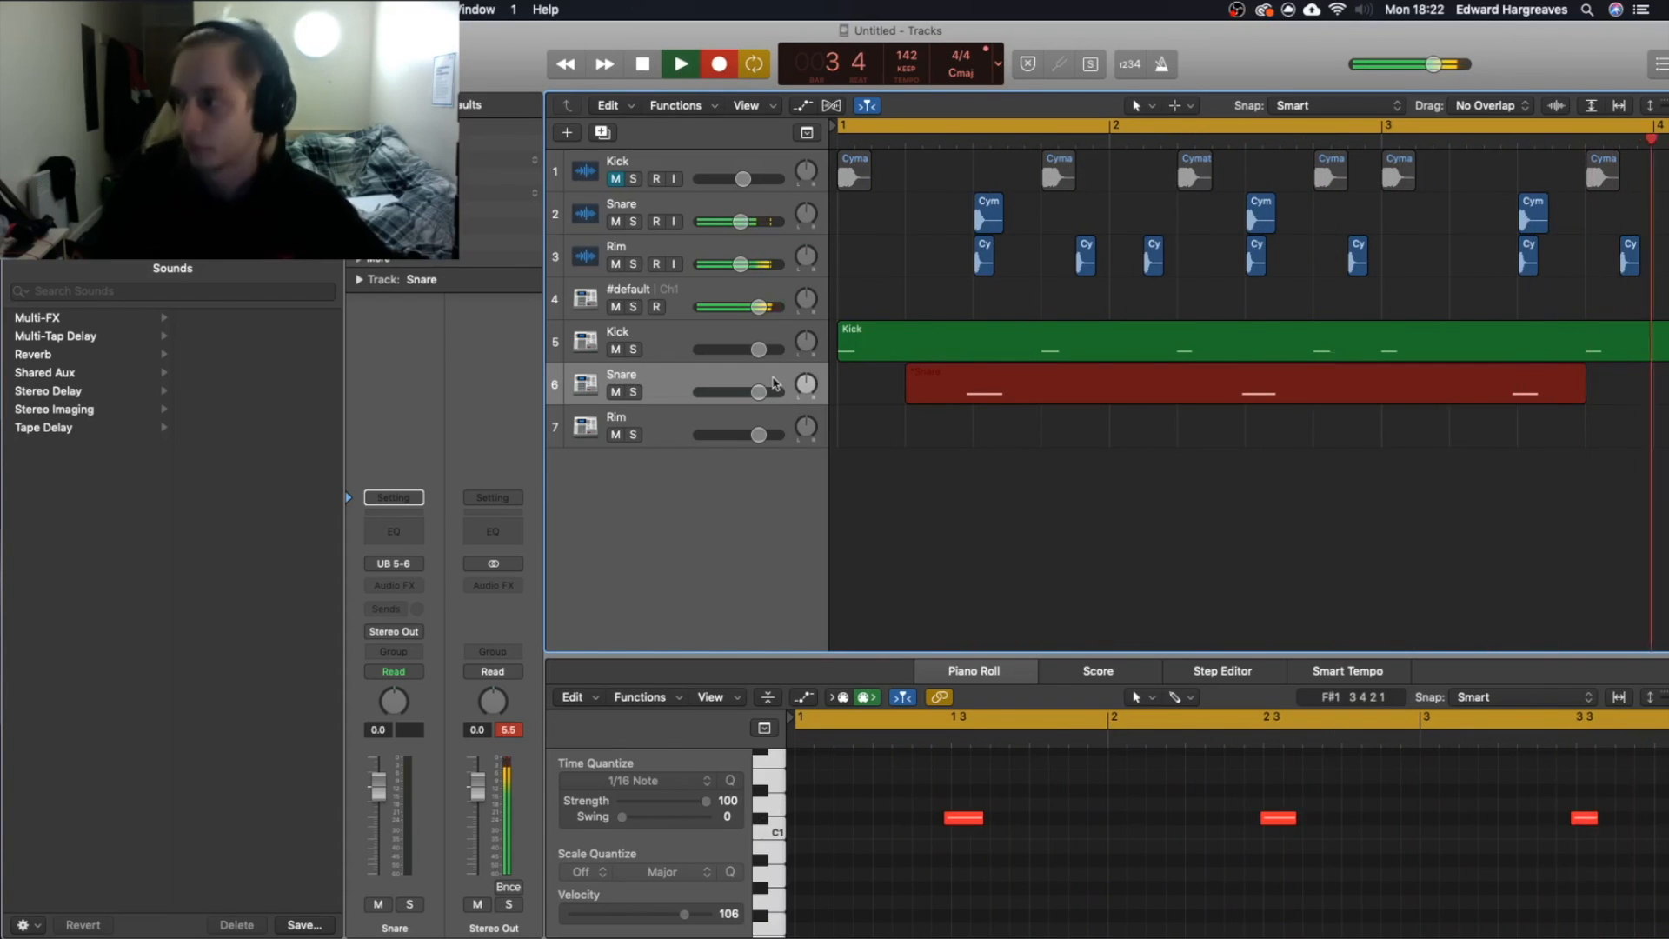
{"action": "key", "text": "space"}
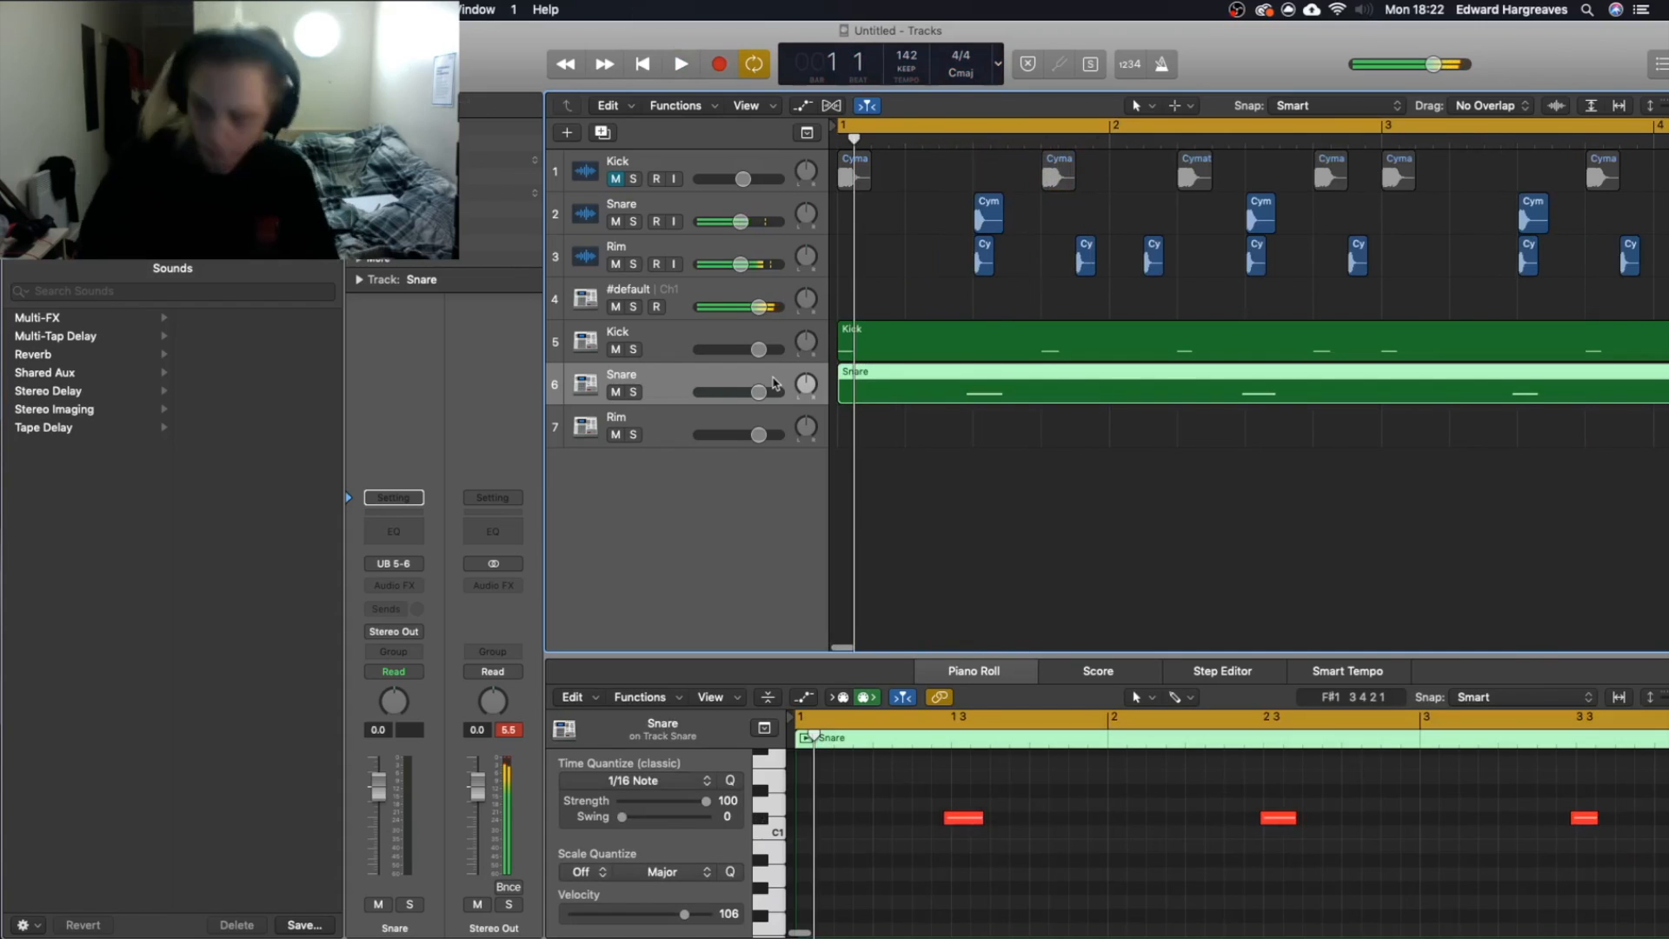
Align the recorded snare notes to the beat in the Piano Roll.
{"action": "left_click_drag", "start_coordinate": [947, 817], "coordinate": [989, 821]}
{"action": "scroll", "coordinate": [1000, 822], "scroll_direction": "right", "scroll_amount": 3}
{"action": "left_click_drag", "start_coordinate": [1139, 823], "coordinate": [1174, 822]}
{"action": "left_click_drag", "start_coordinate": [1174, 823], "coordinate": [1175, 822]}
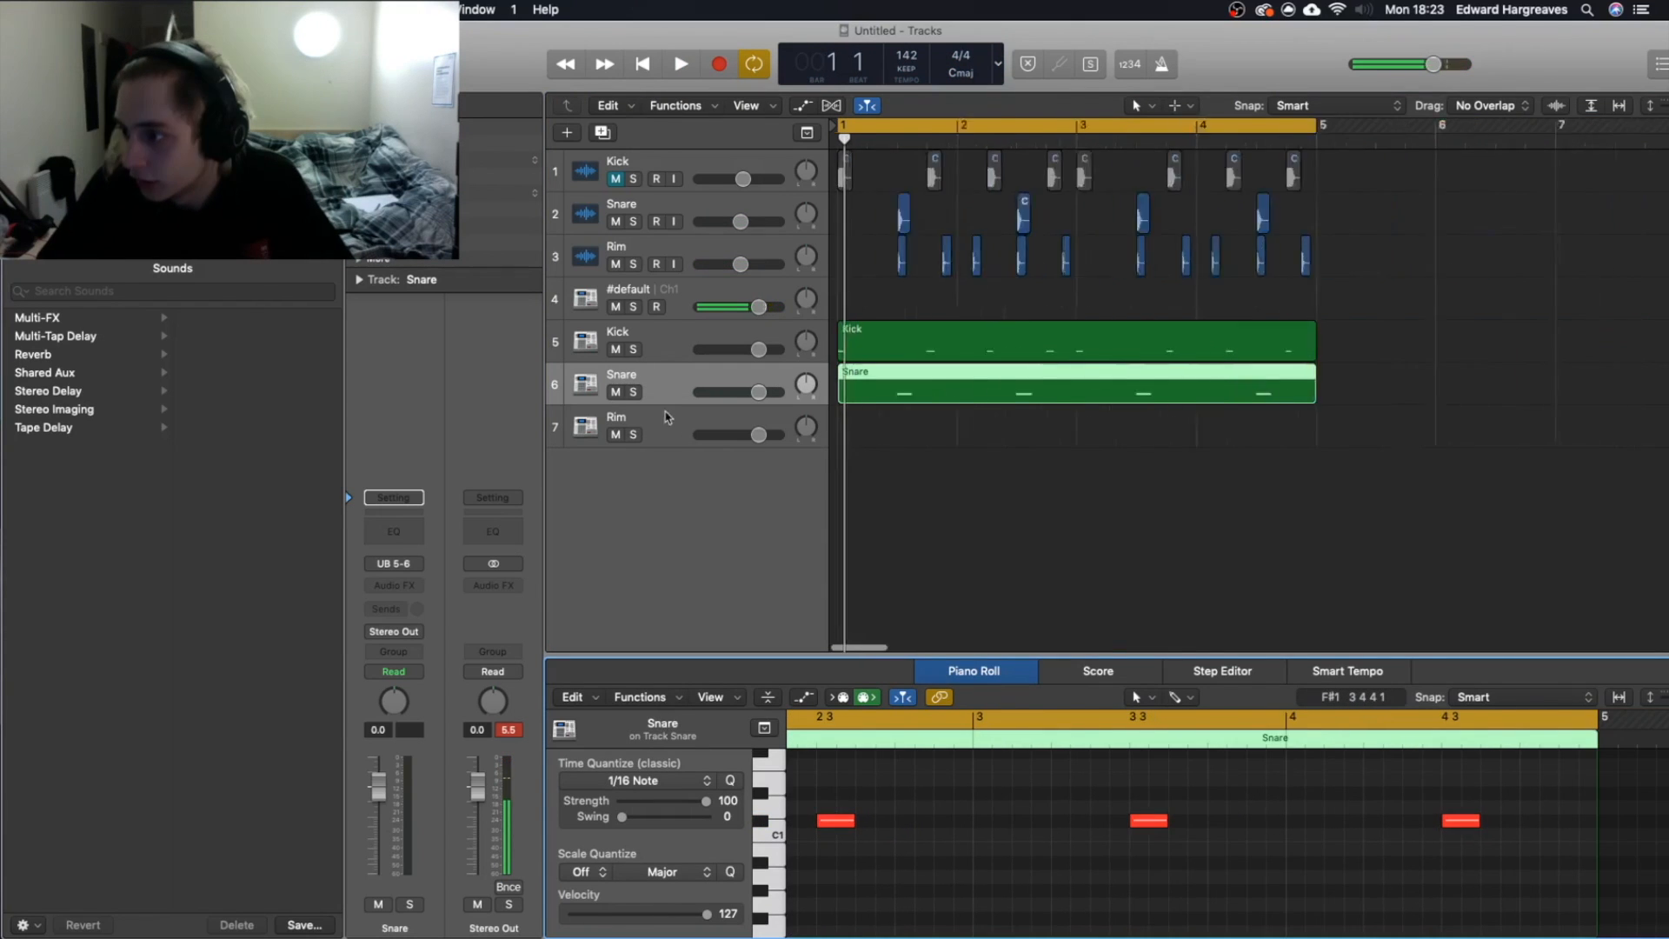
{"action": "key", "text": "super+Left"}
Mute the Snare audio track and record the rim pattern as MIDI on the Rim auxiliary track over the four-bar loop.
{"action": "left_click", "coordinate": [687, 426]}
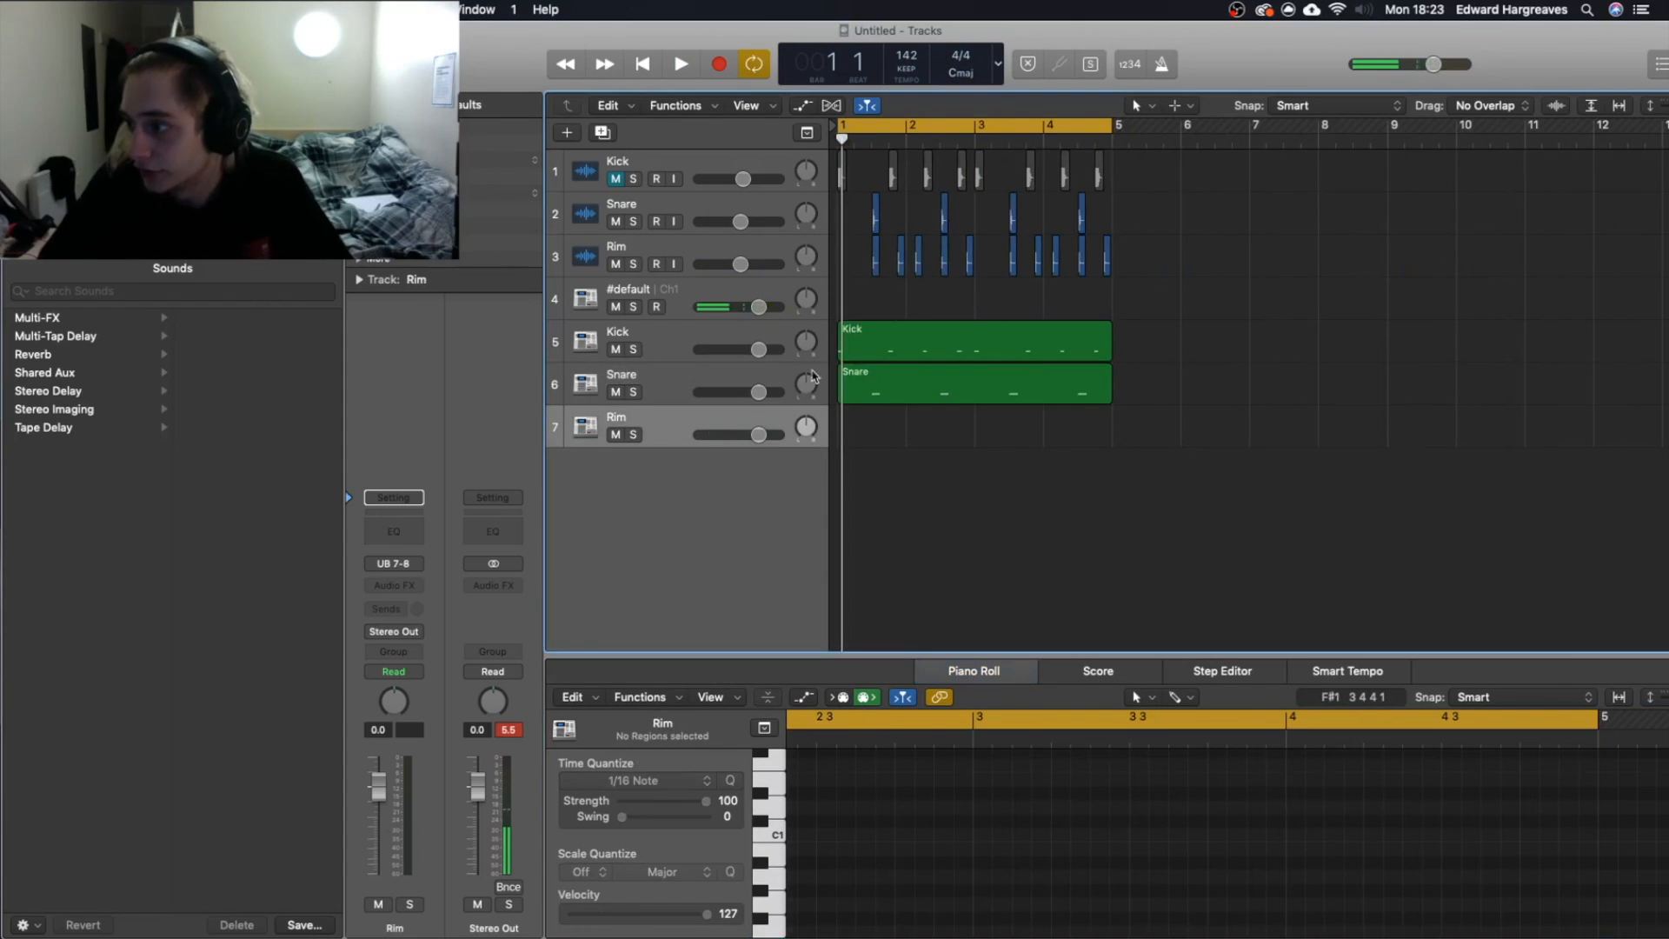
{"action": "key", "text": "space"}
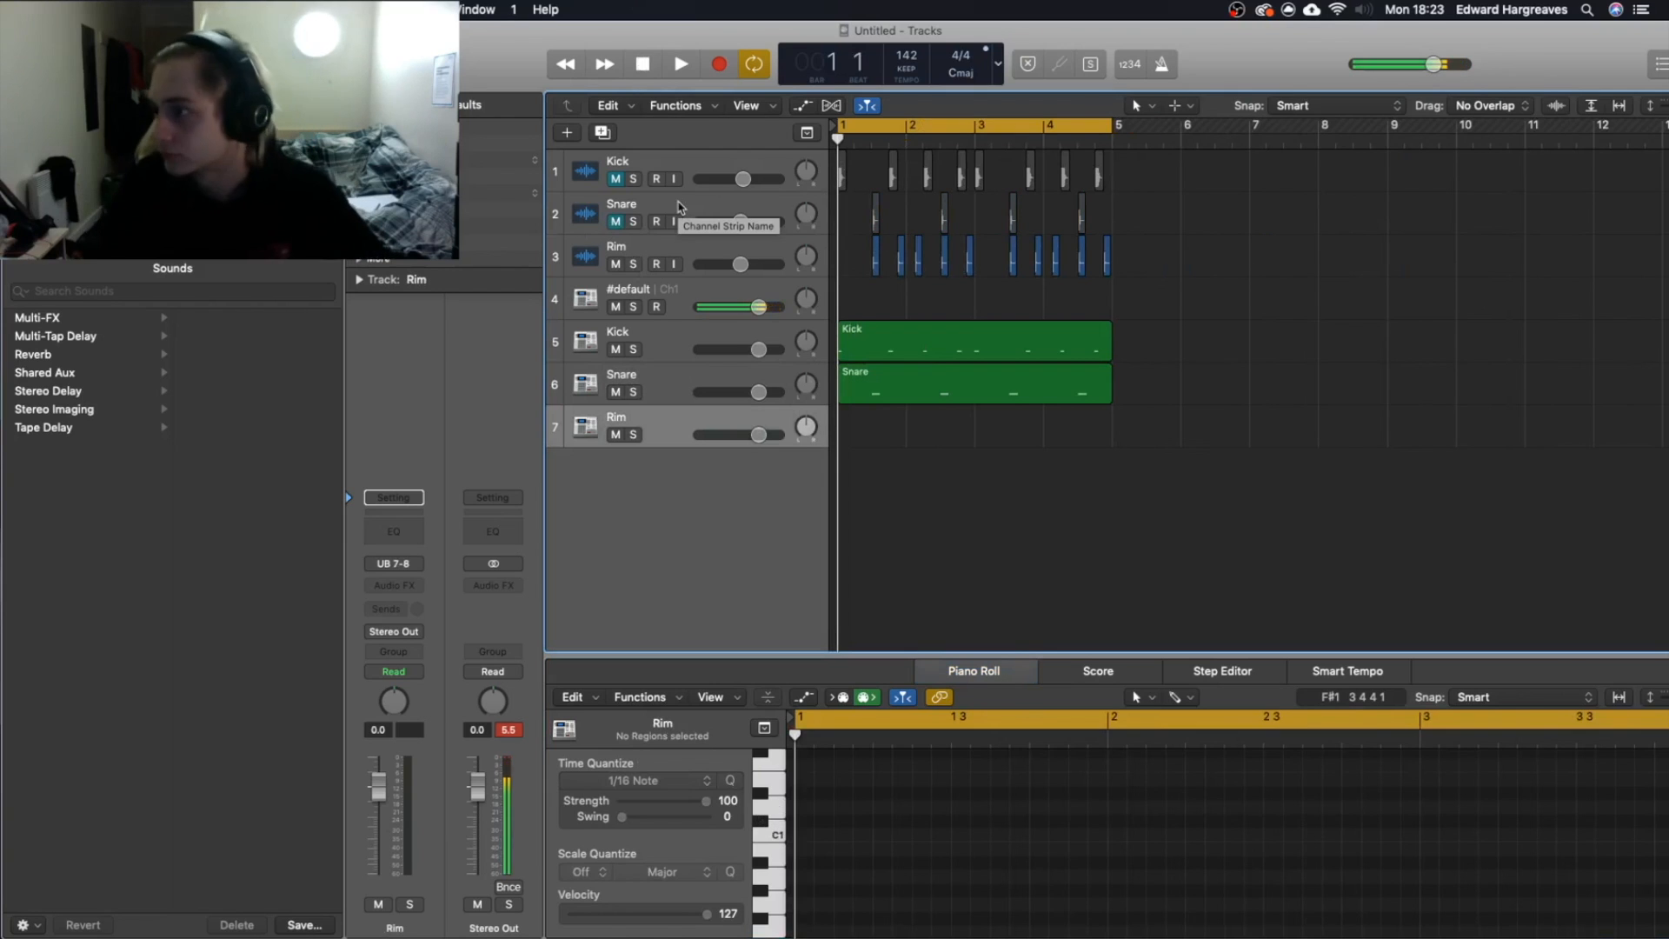
{"action": "key", "text": "r"}
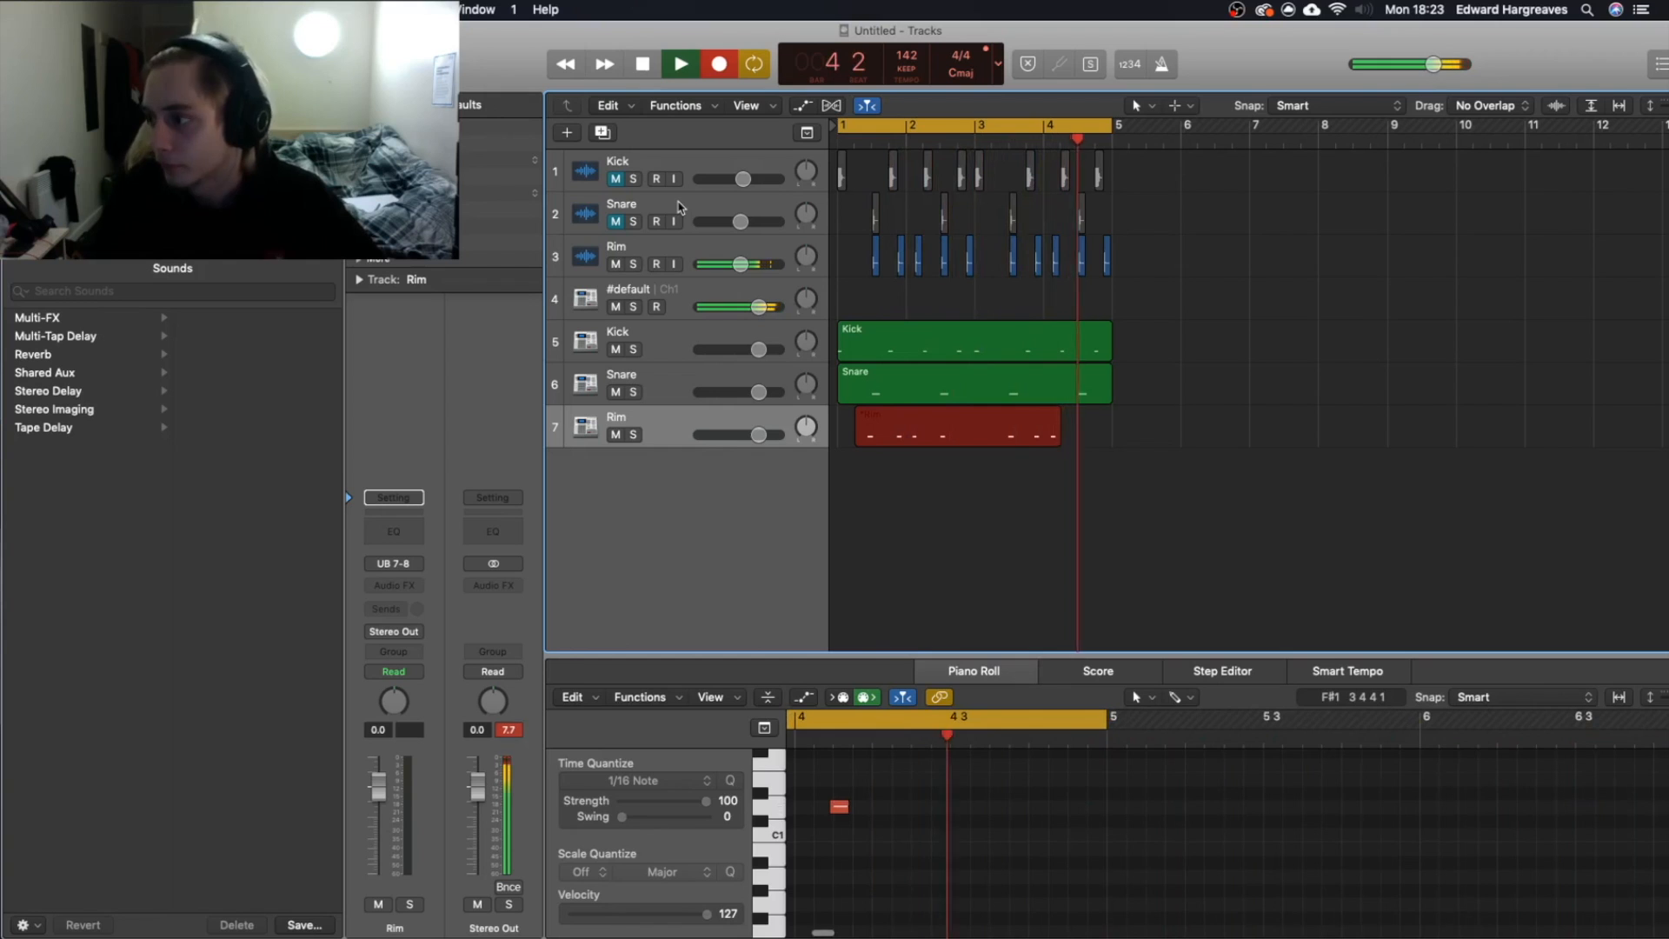
{"action": "key", "text": "space"}
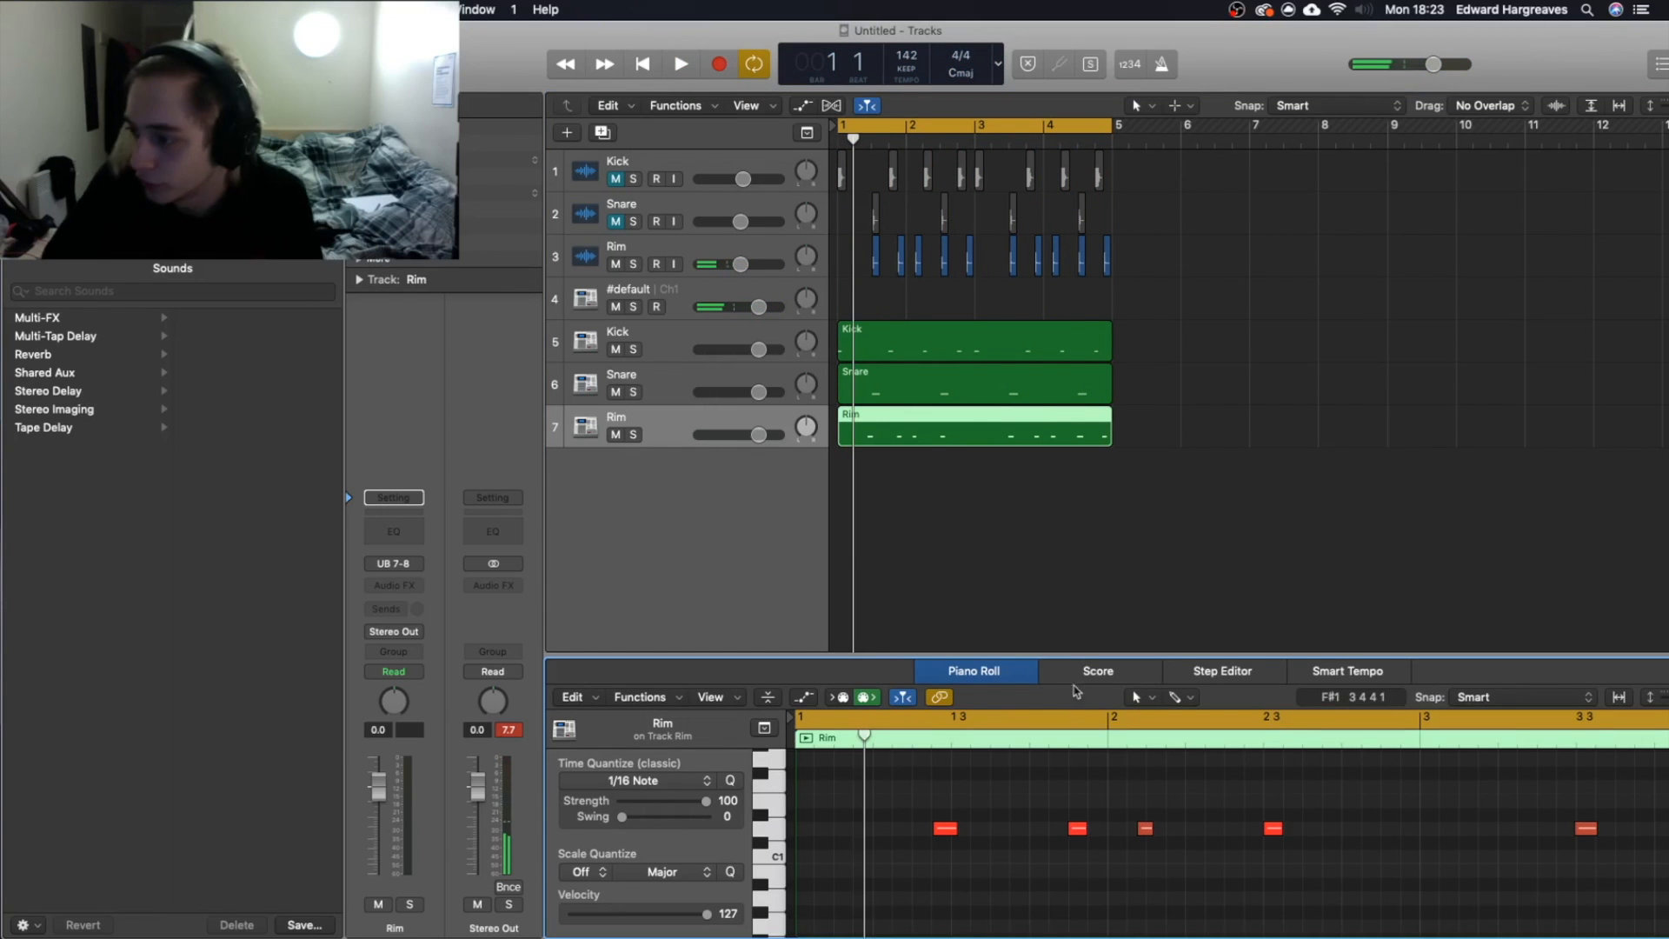
Align the recorded rim notes to the beat in the Piano Roll and mute the original Rim audio track.
{"action": "scroll", "coordinate": [1062, 843], "scroll_direction": "down", "scroll_amount": 8}
{"action": "scroll", "coordinate": [1000, 817], "scroll_direction": "right", "scroll_amount": 2}
{"action": "scroll", "coordinate": [801, 763], "scroll_direction": "down", "scroll_amount": 1}
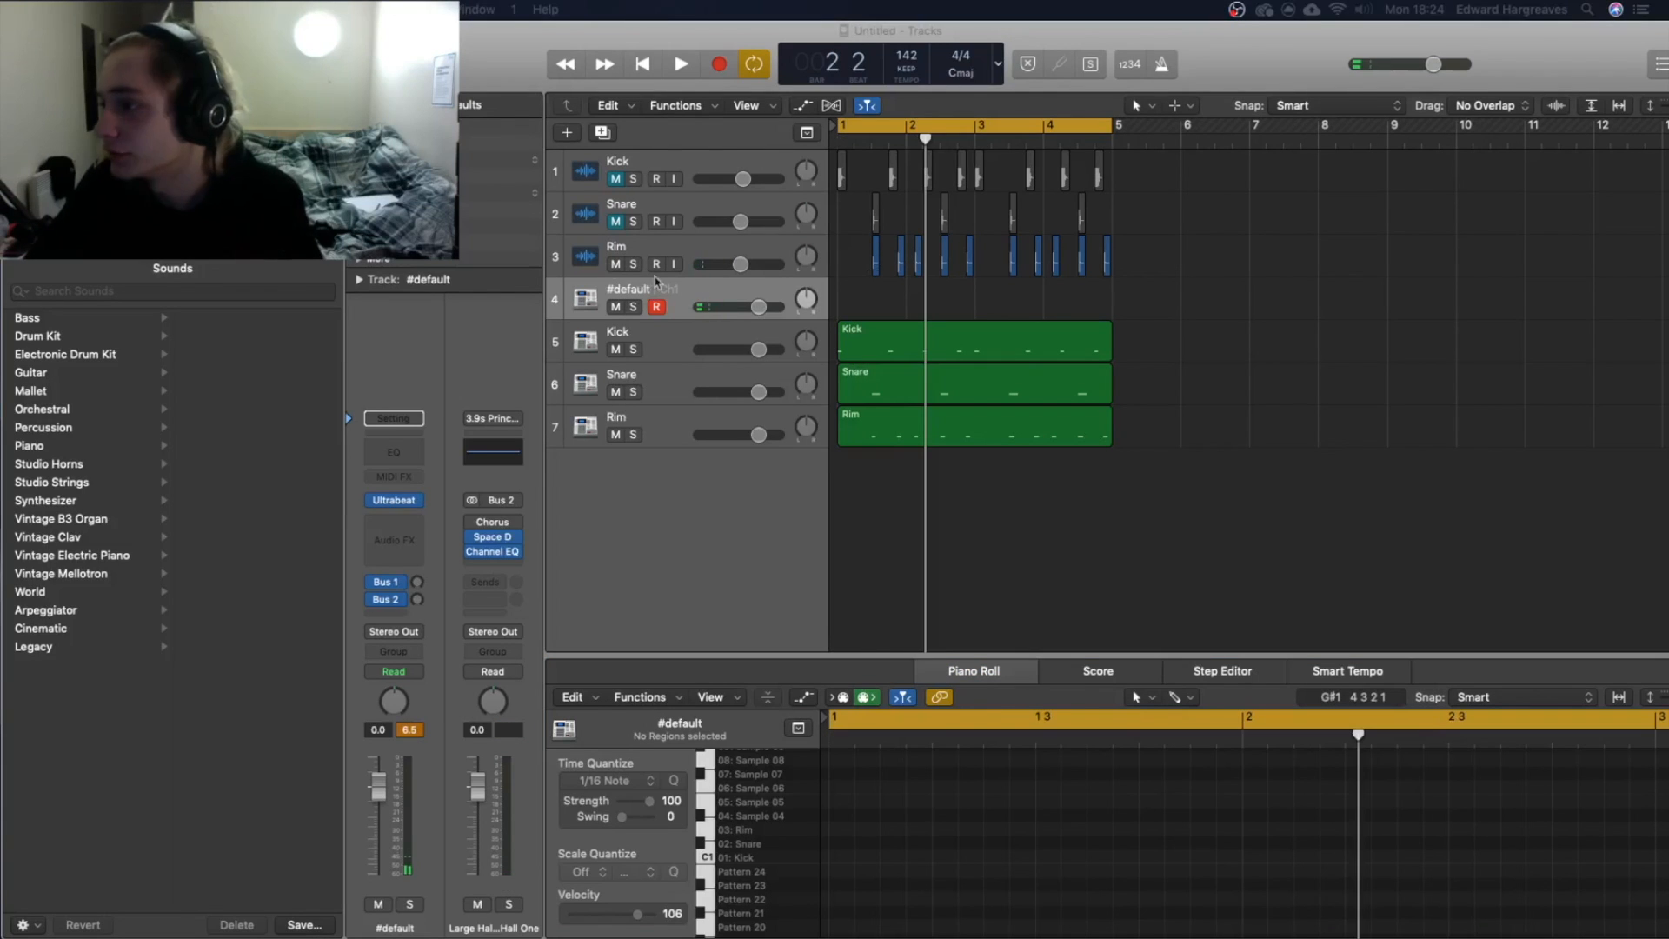
{"action": "left_click", "coordinate": [615, 264]}
{"action": "left_click_drag", "start_coordinate": [1271, 302], "coordinate": [1390, 334]}
Adjust the Bus 2 send level on the #default Ultrabeat track while playing the loop, and return the playhead to bar 1.
{"action": "left_click", "coordinate": [663, 336]}
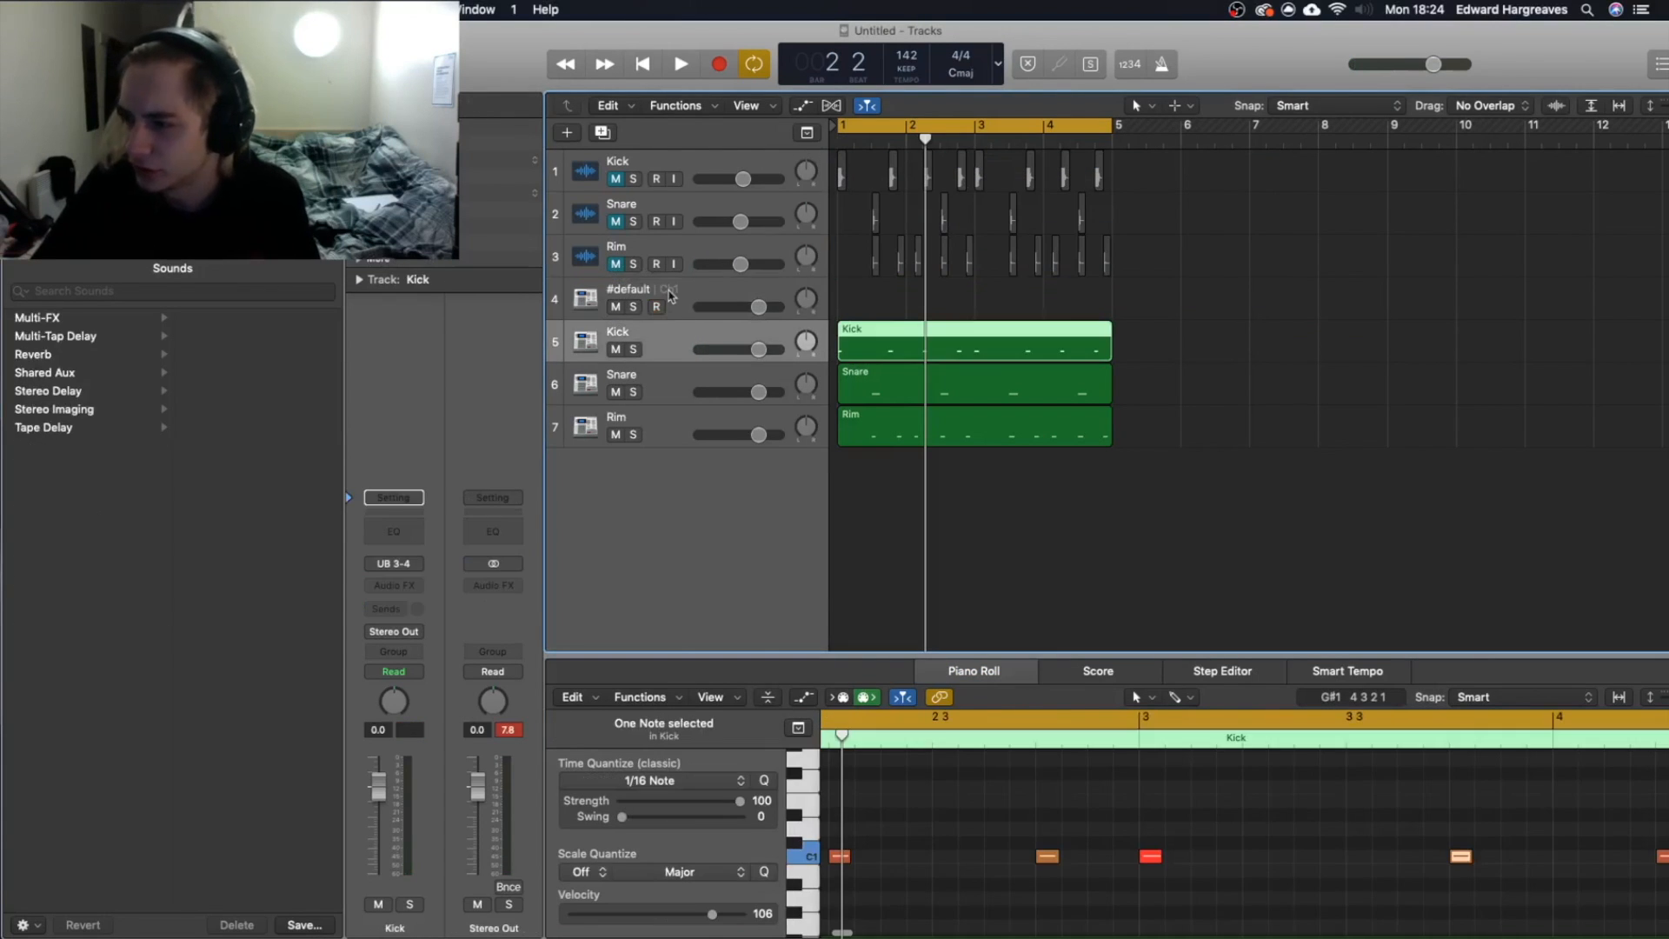
{"action": "left_click", "coordinate": [668, 294]}
{"action": "left_click", "coordinate": [417, 600]}
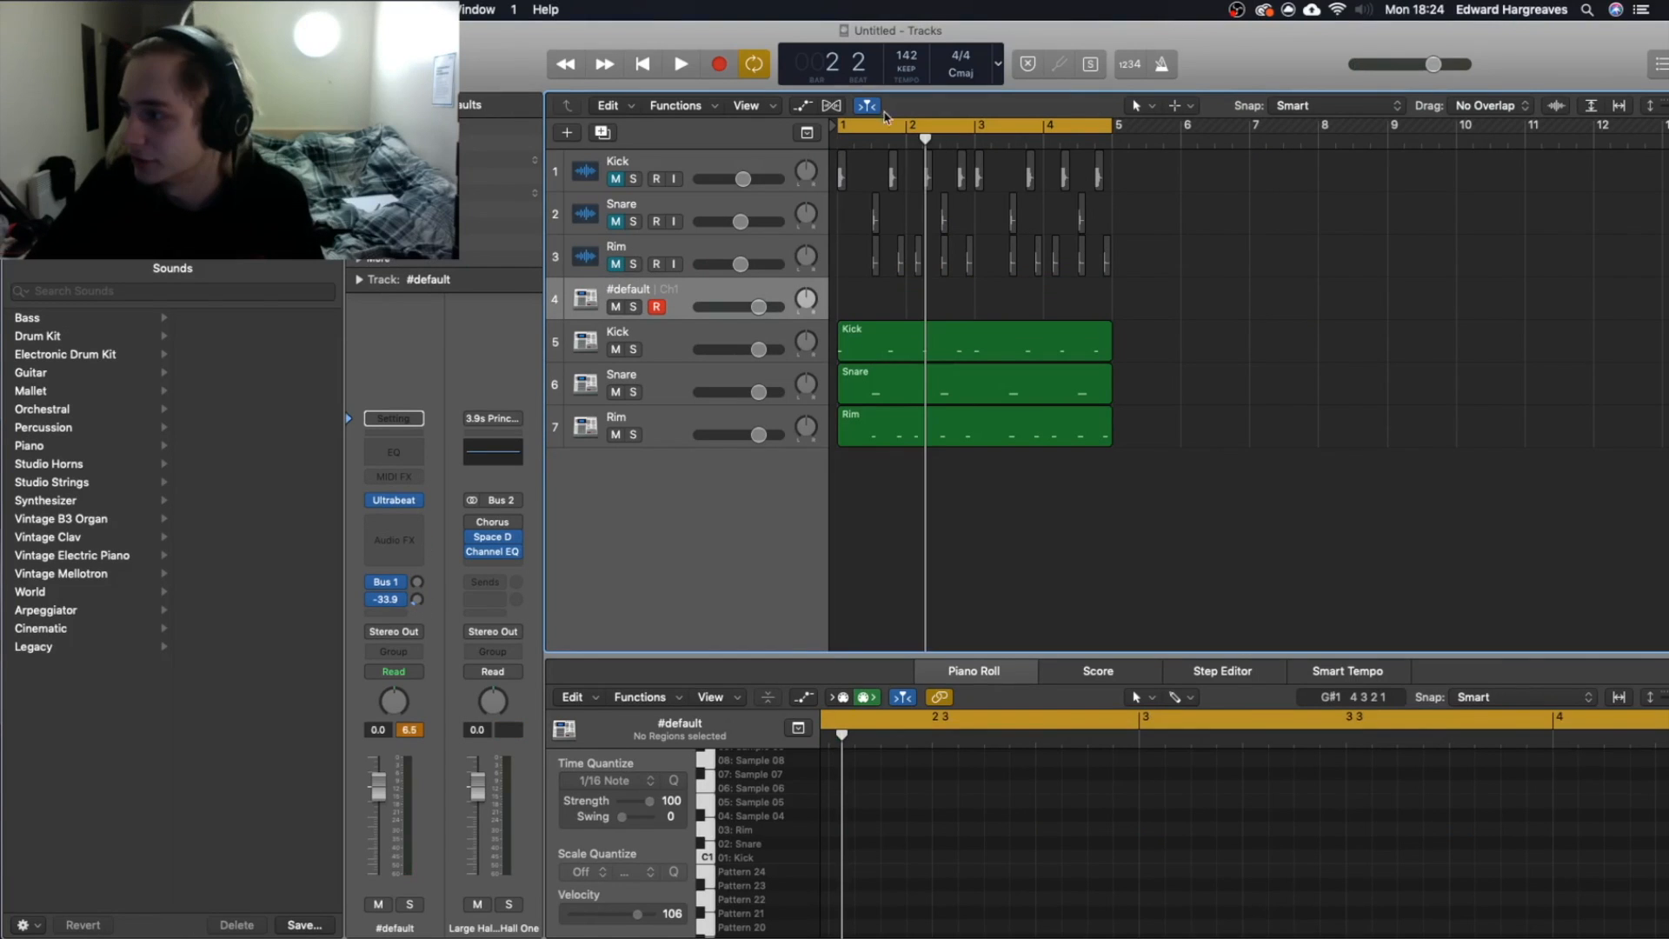
{"action": "key", "text": "space"}
{"action": "left_click_drag", "start_coordinate": [418, 600], "coordinate": [457, 710]}
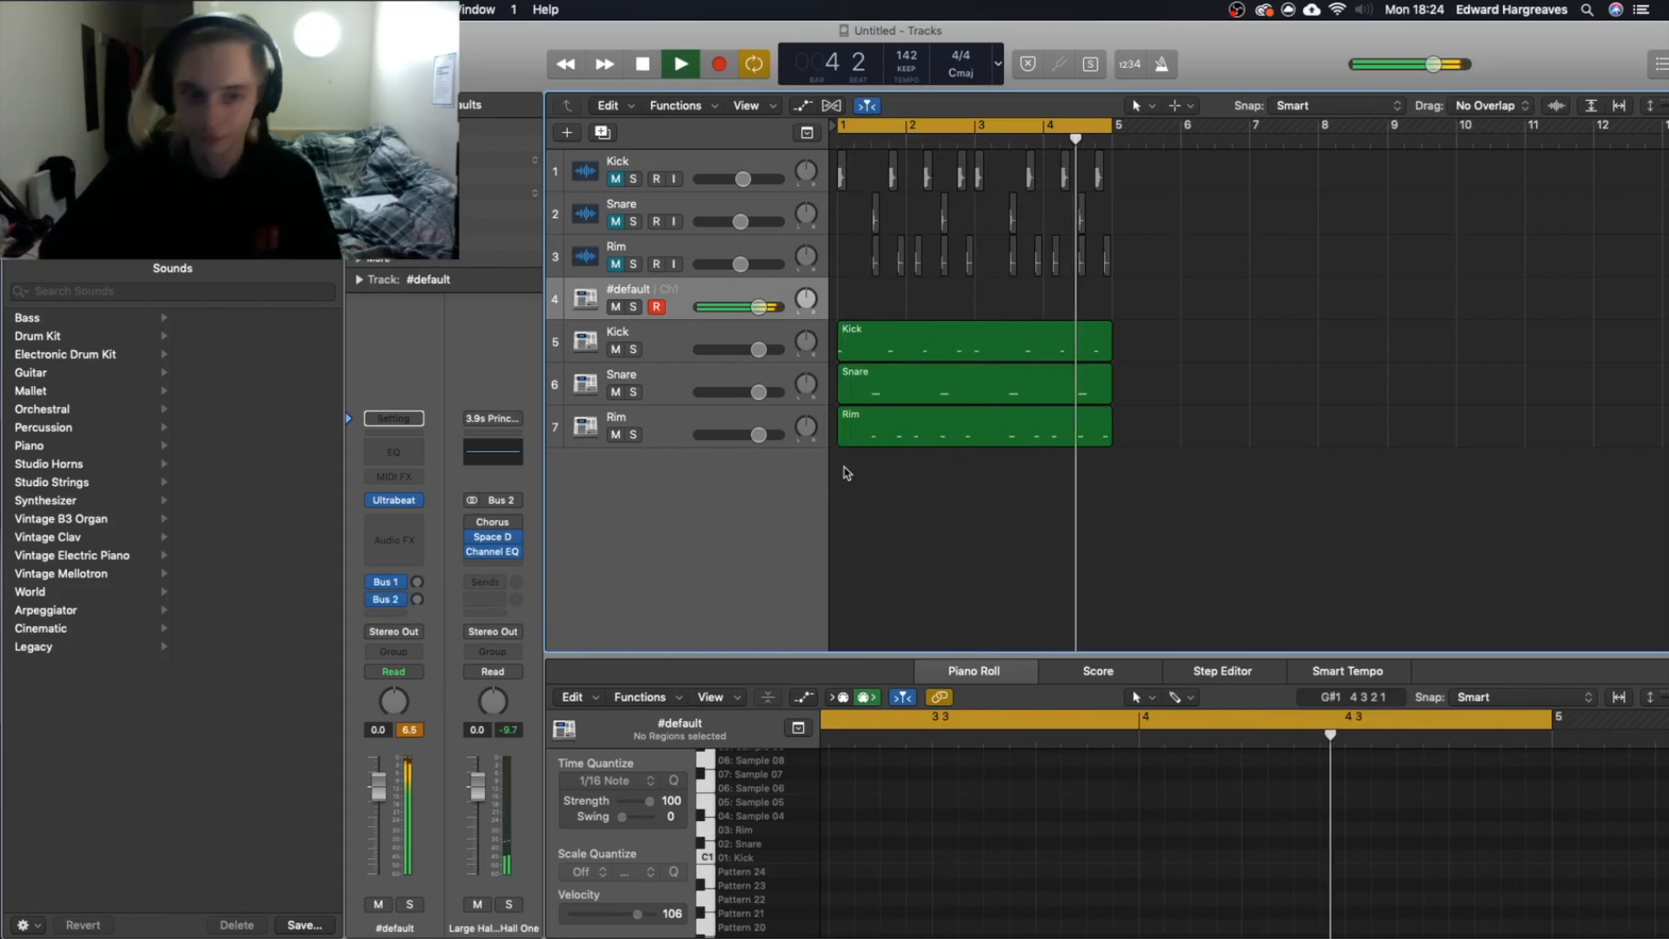
{"action": "key", "text": "space"}
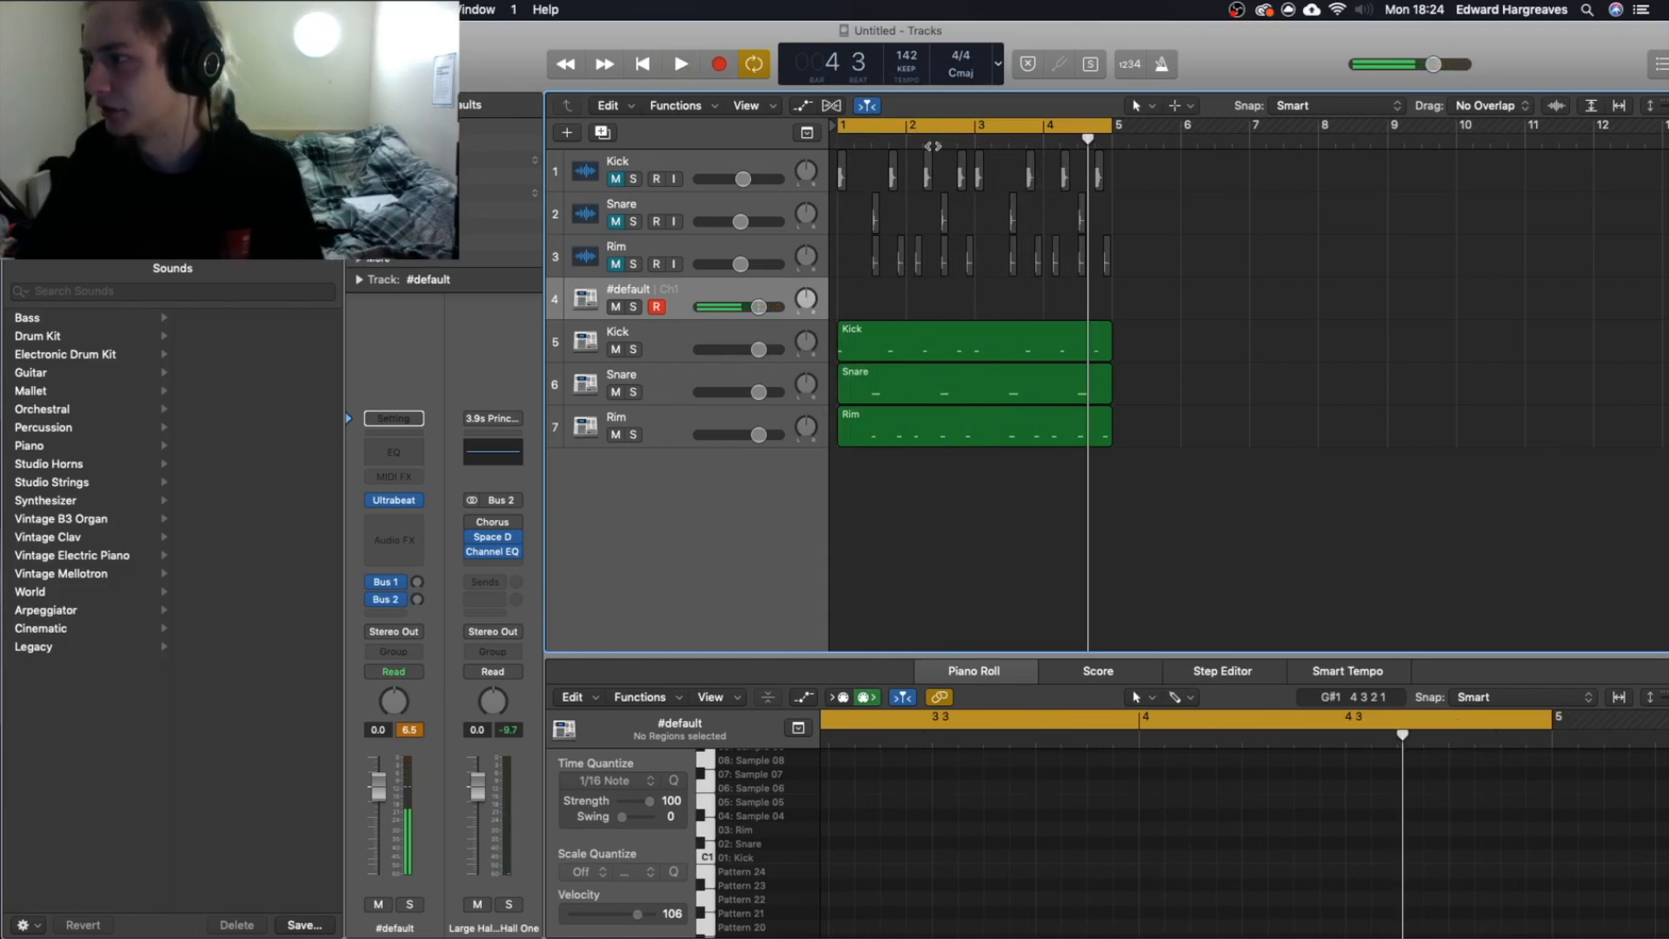
{"action": "key", "text": "Return"}
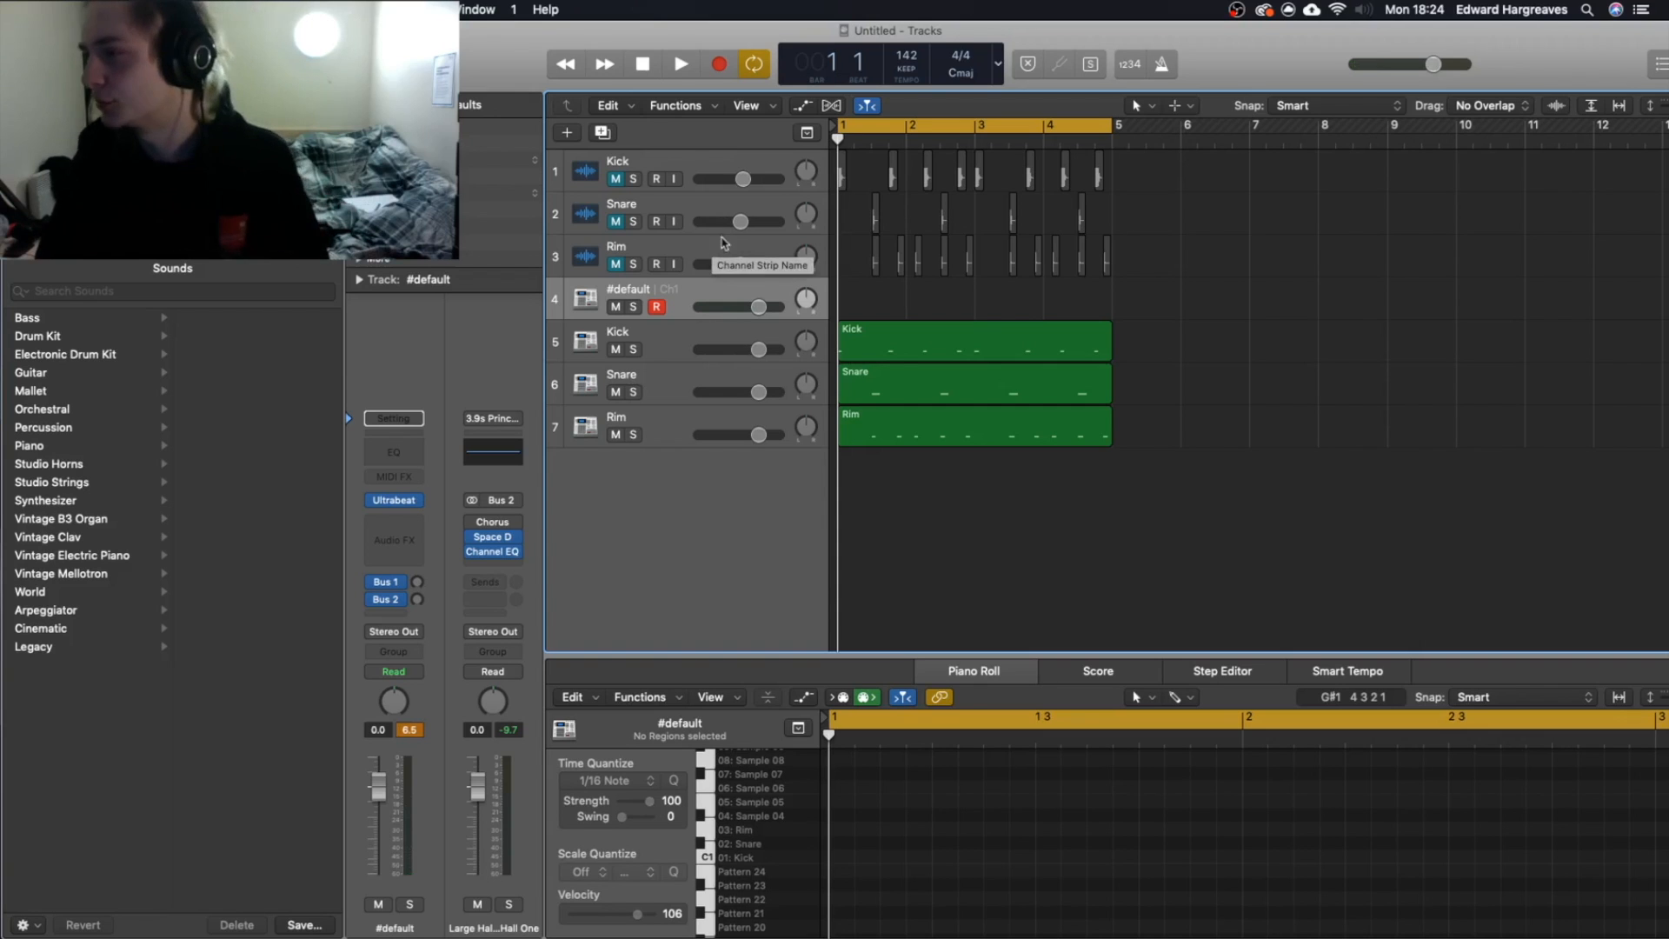
Review the muted audio tracks, the Ultrabeat kit on the #default track, and the Kick and Snare auxiliary tracks.
{"action": "left_click_drag", "start_coordinate": [1171, 283], "coordinate": [589, 125]}
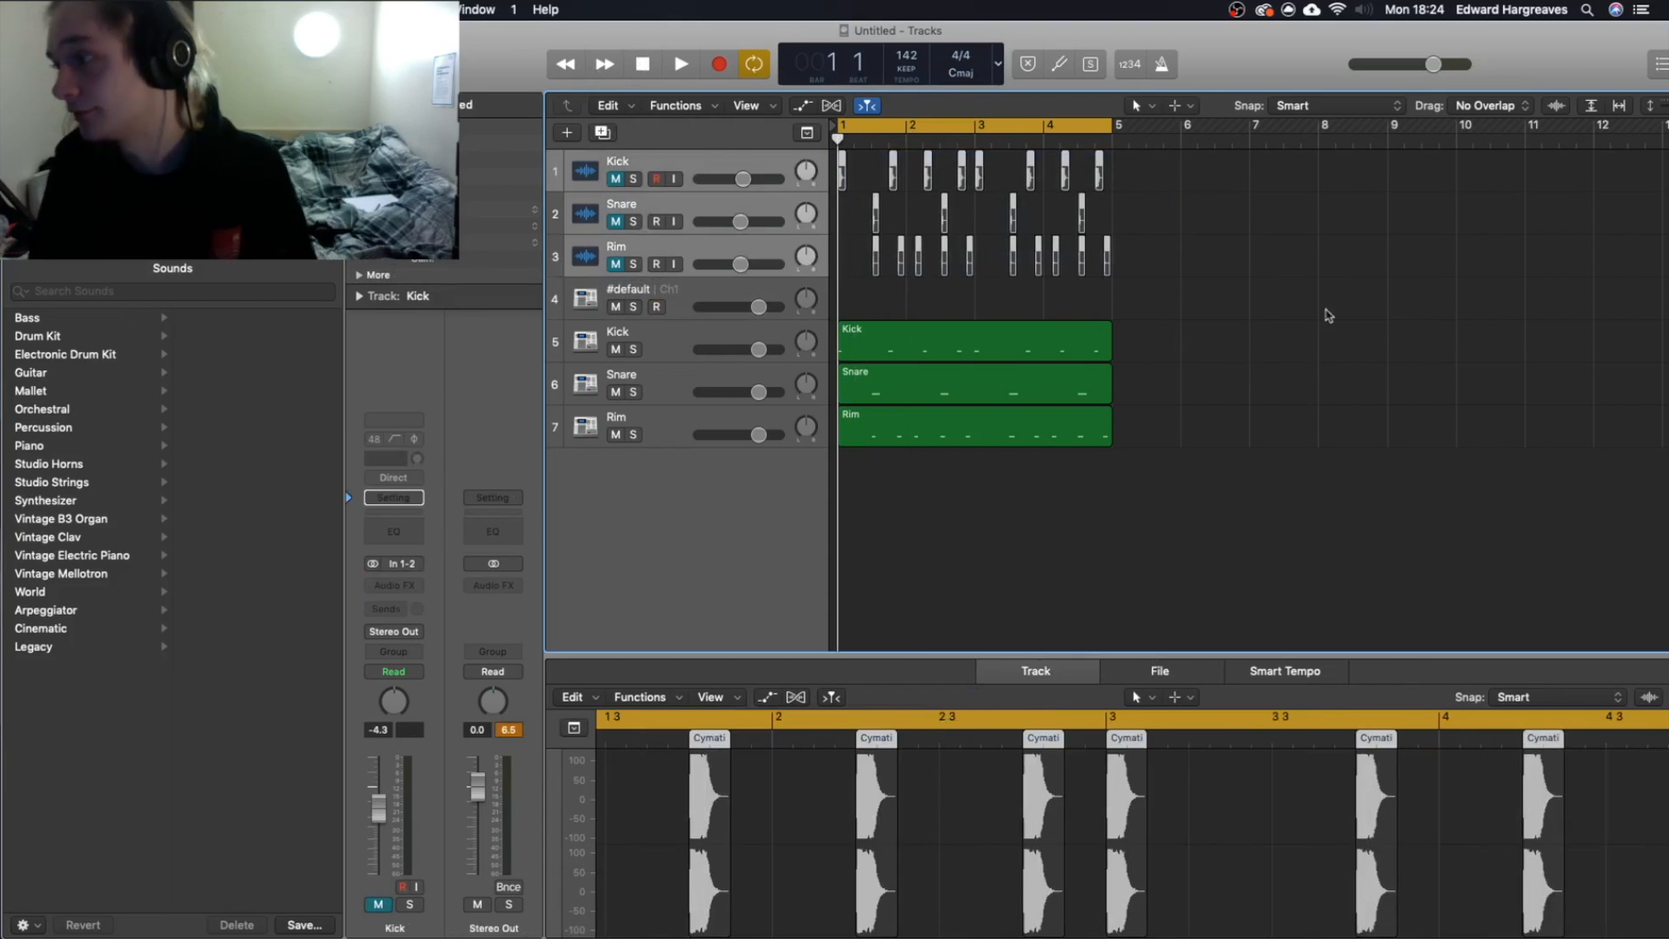
{"action": "left_click", "coordinate": [1326, 331]}
{"action": "left_click", "coordinate": [674, 304]}
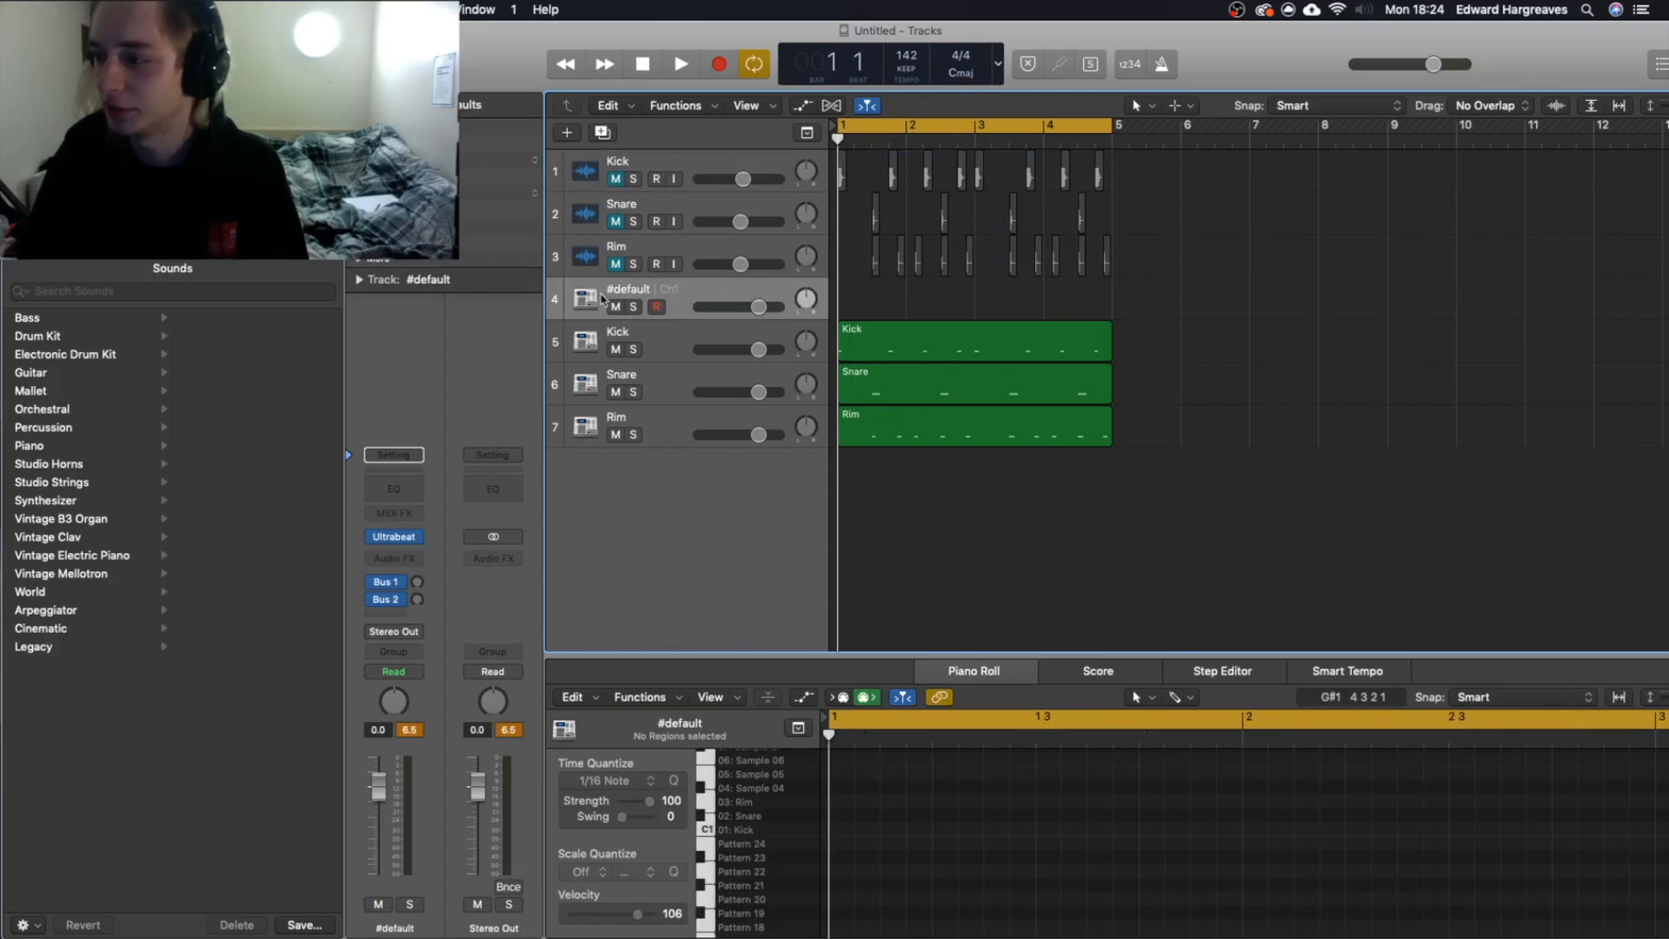
{"action": "left_click", "coordinate": [397, 538]}
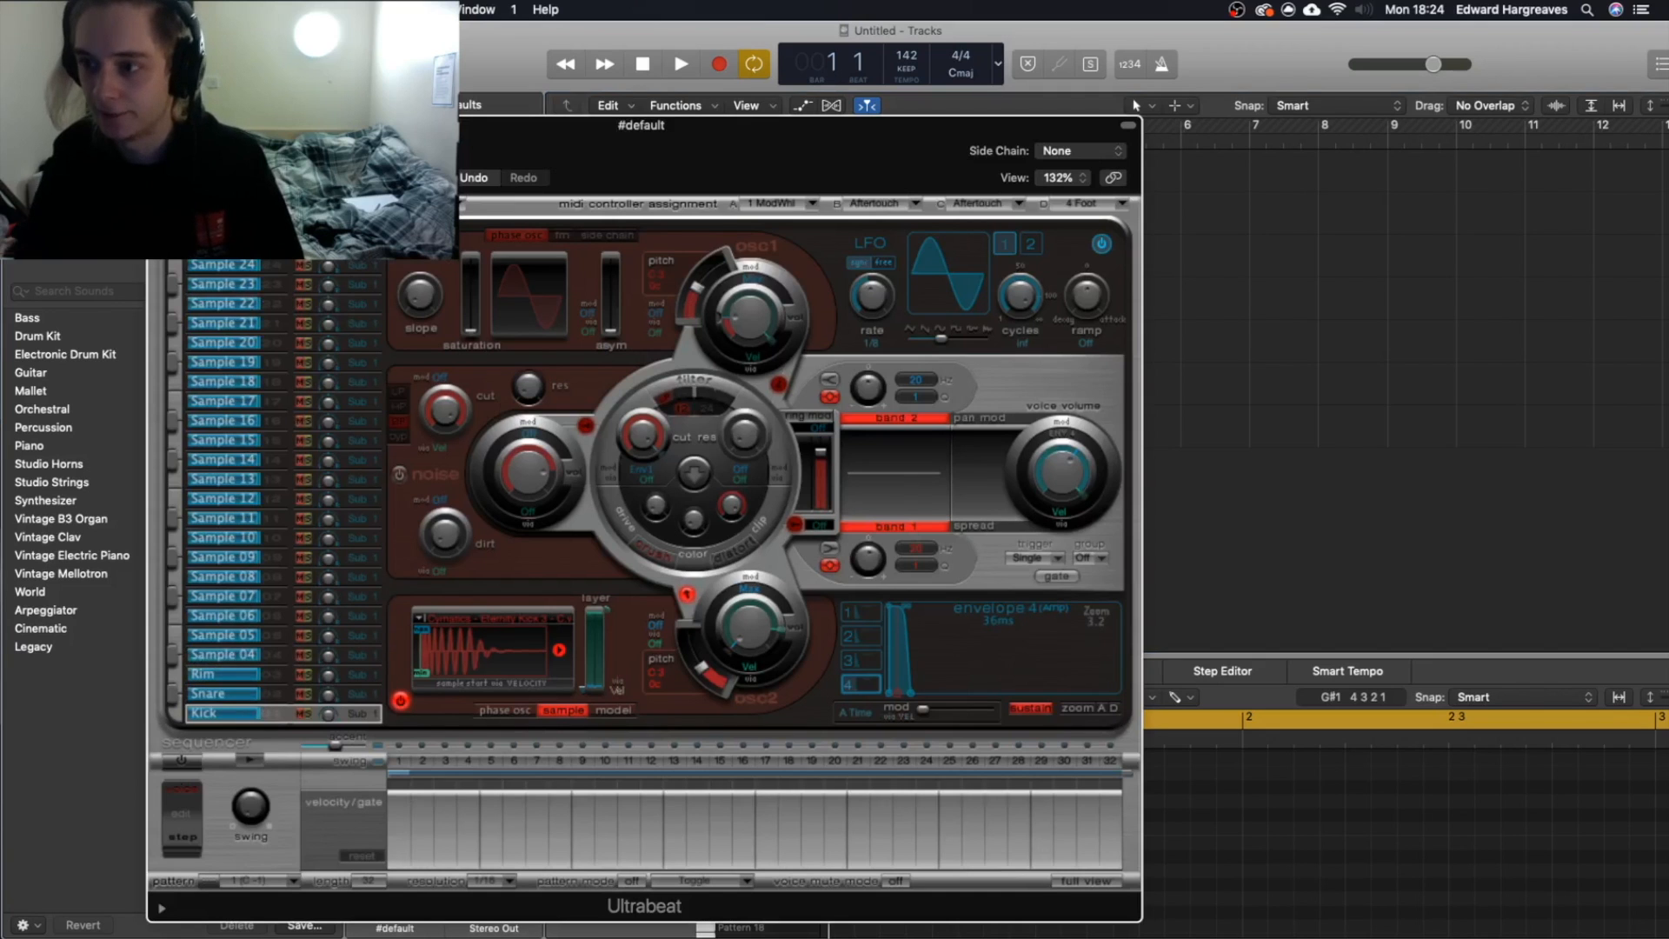
{"action": "left_click", "coordinate": [159, 125]}
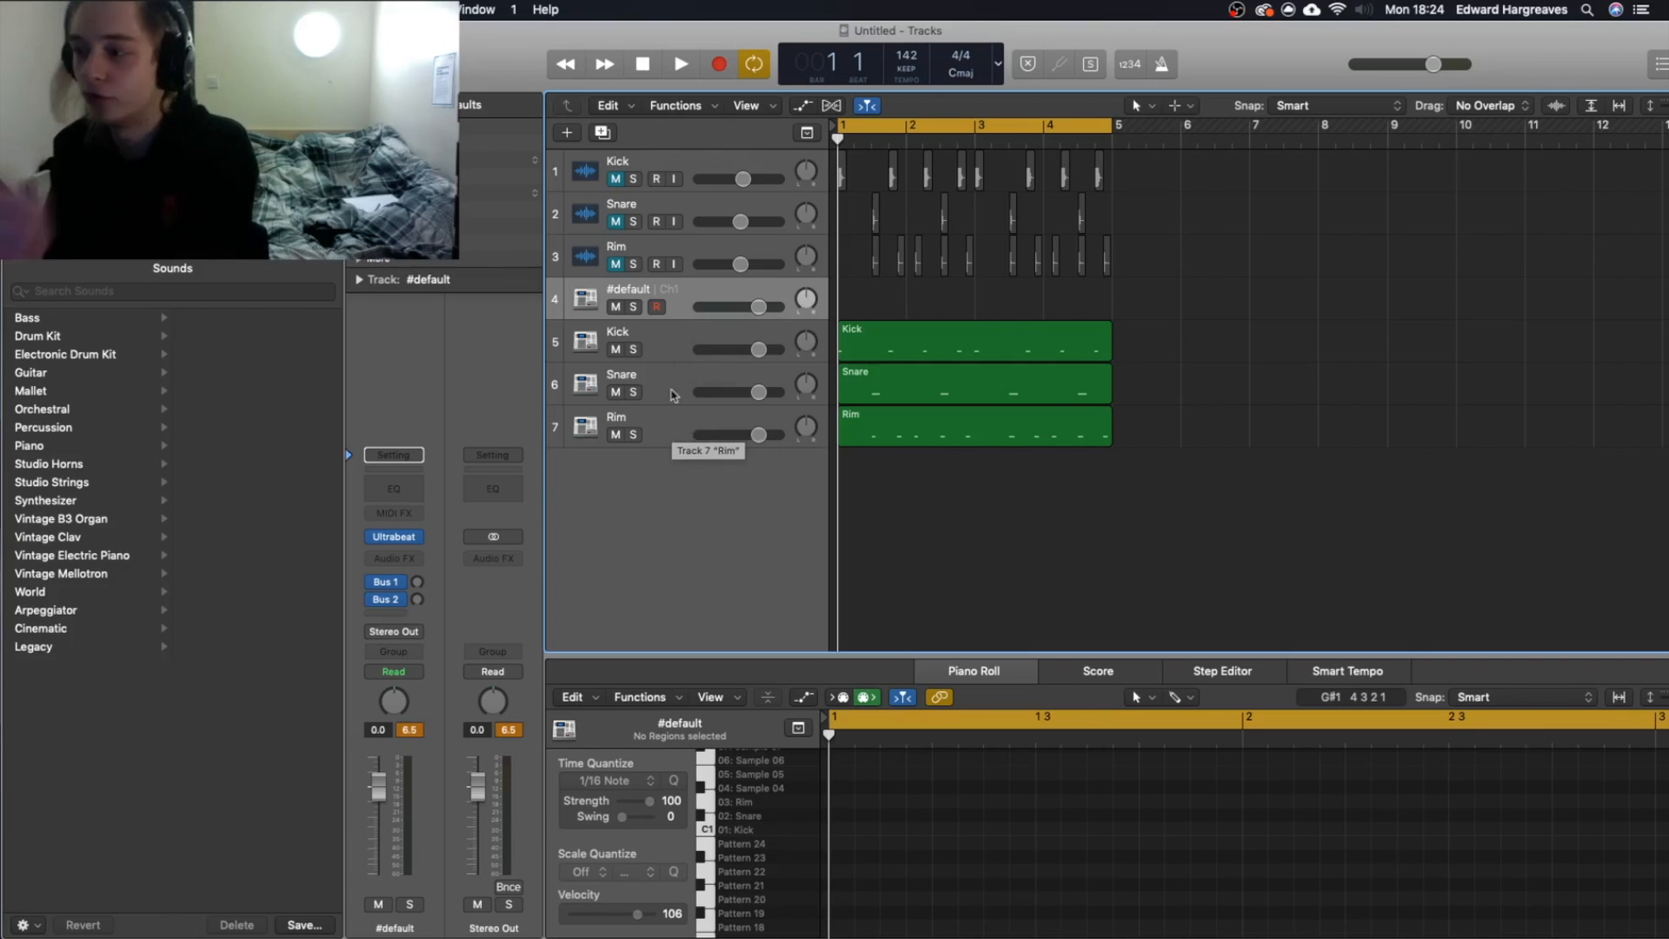
{"action": "left_click", "coordinate": [686, 348]}
{"action": "left_click", "coordinate": [675, 385]}
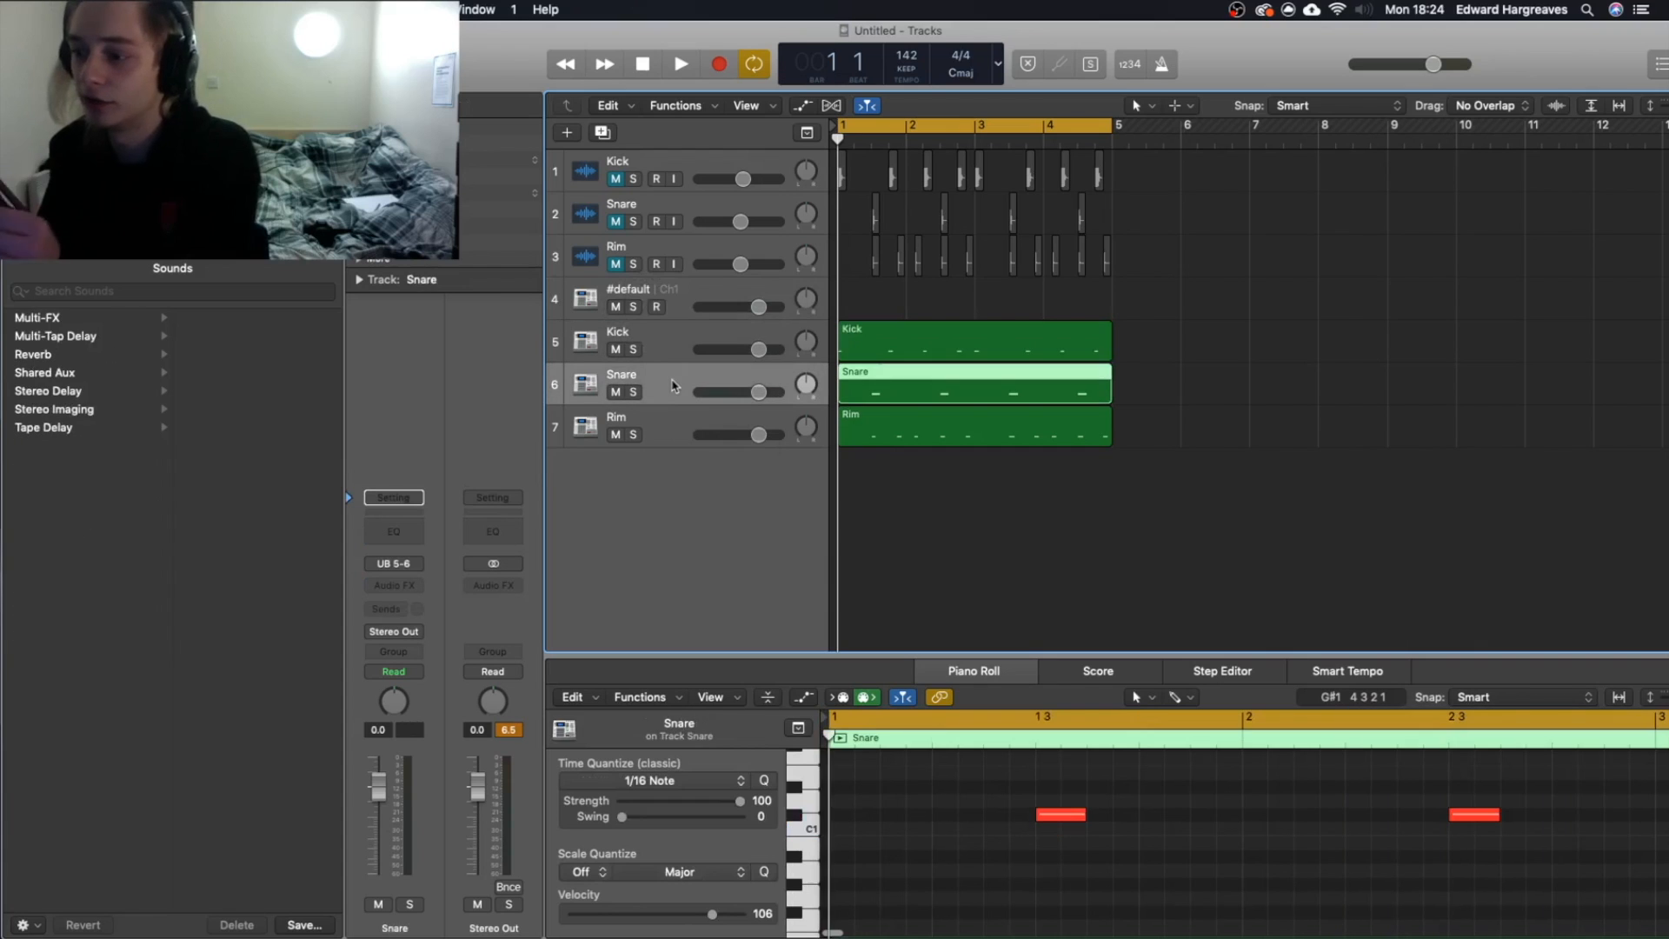
Examine the channel strips of the Kick, Snare and Rim audio tracks and the #default track, including the Kick's available audio effects.
{"action": "left_click", "coordinate": [671, 342]}
{"action": "left_click", "coordinate": [686, 165]}
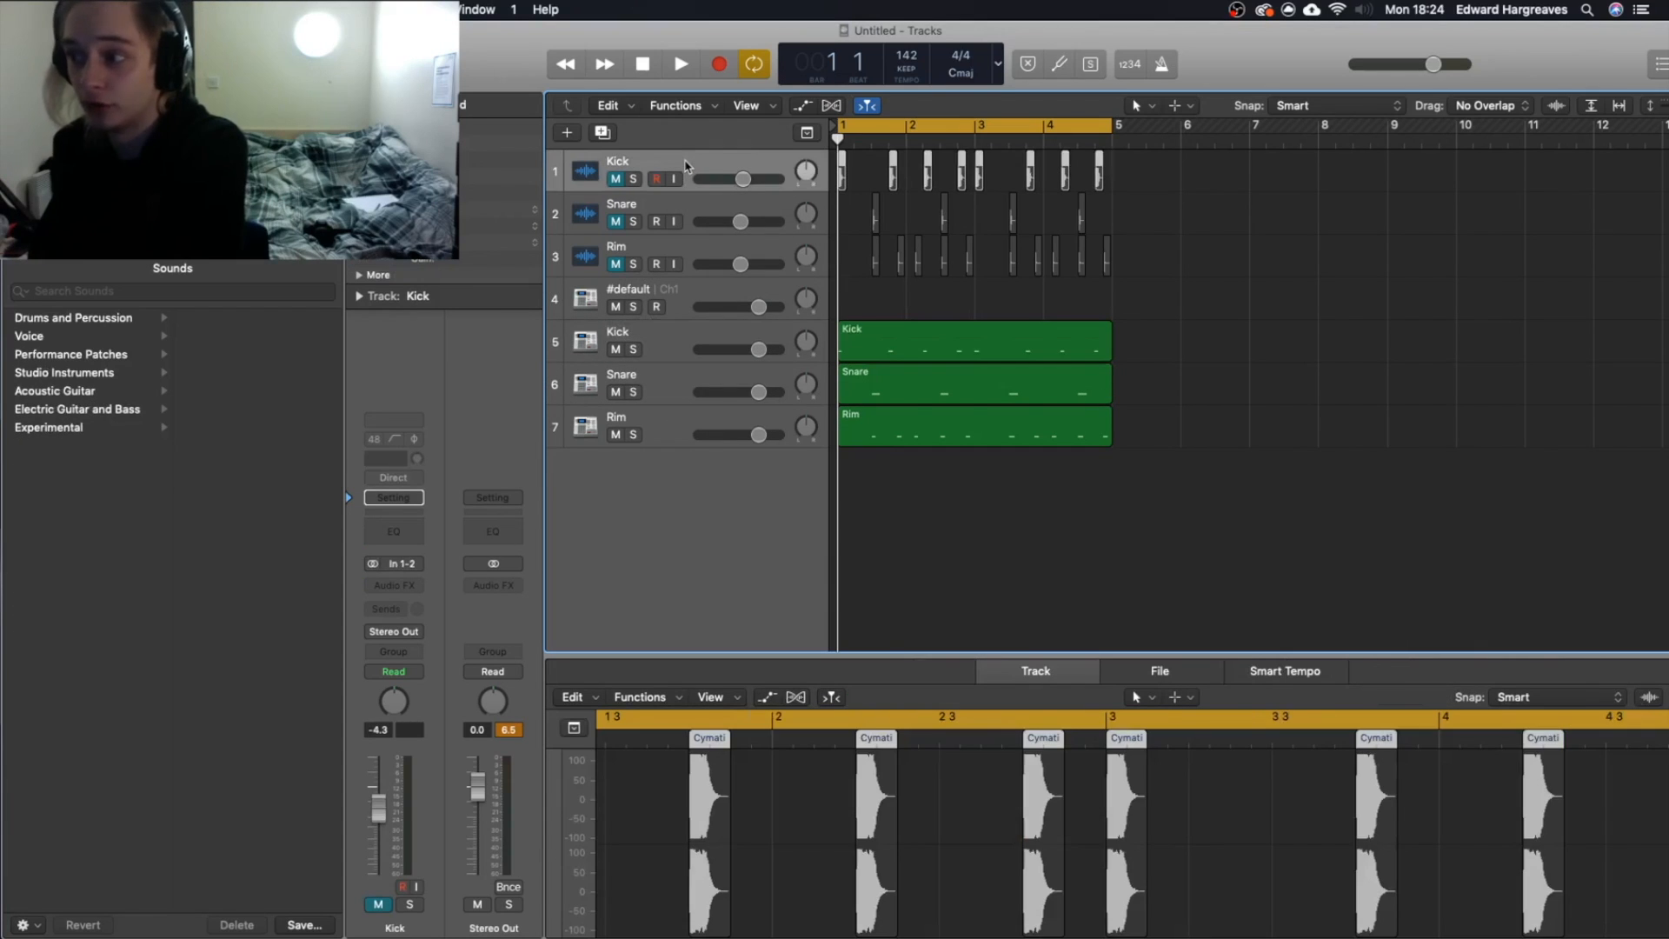
{"action": "left_click", "coordinate": [396, 585]}
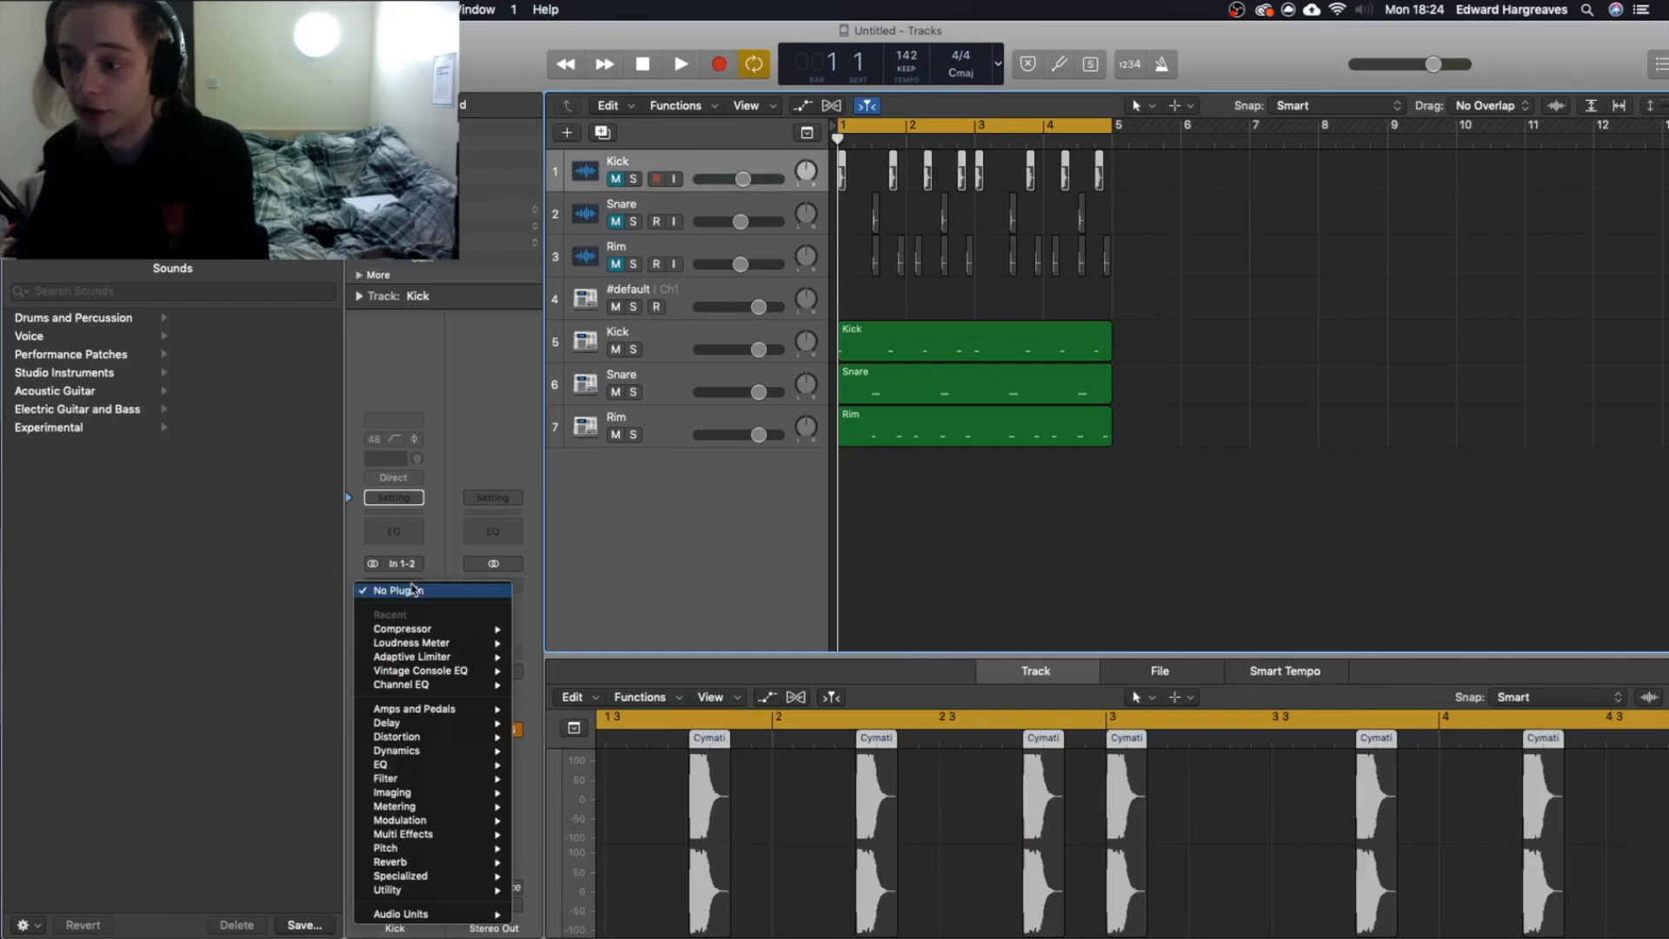
{"action": "left_click", "coordinate": [707, 209]}
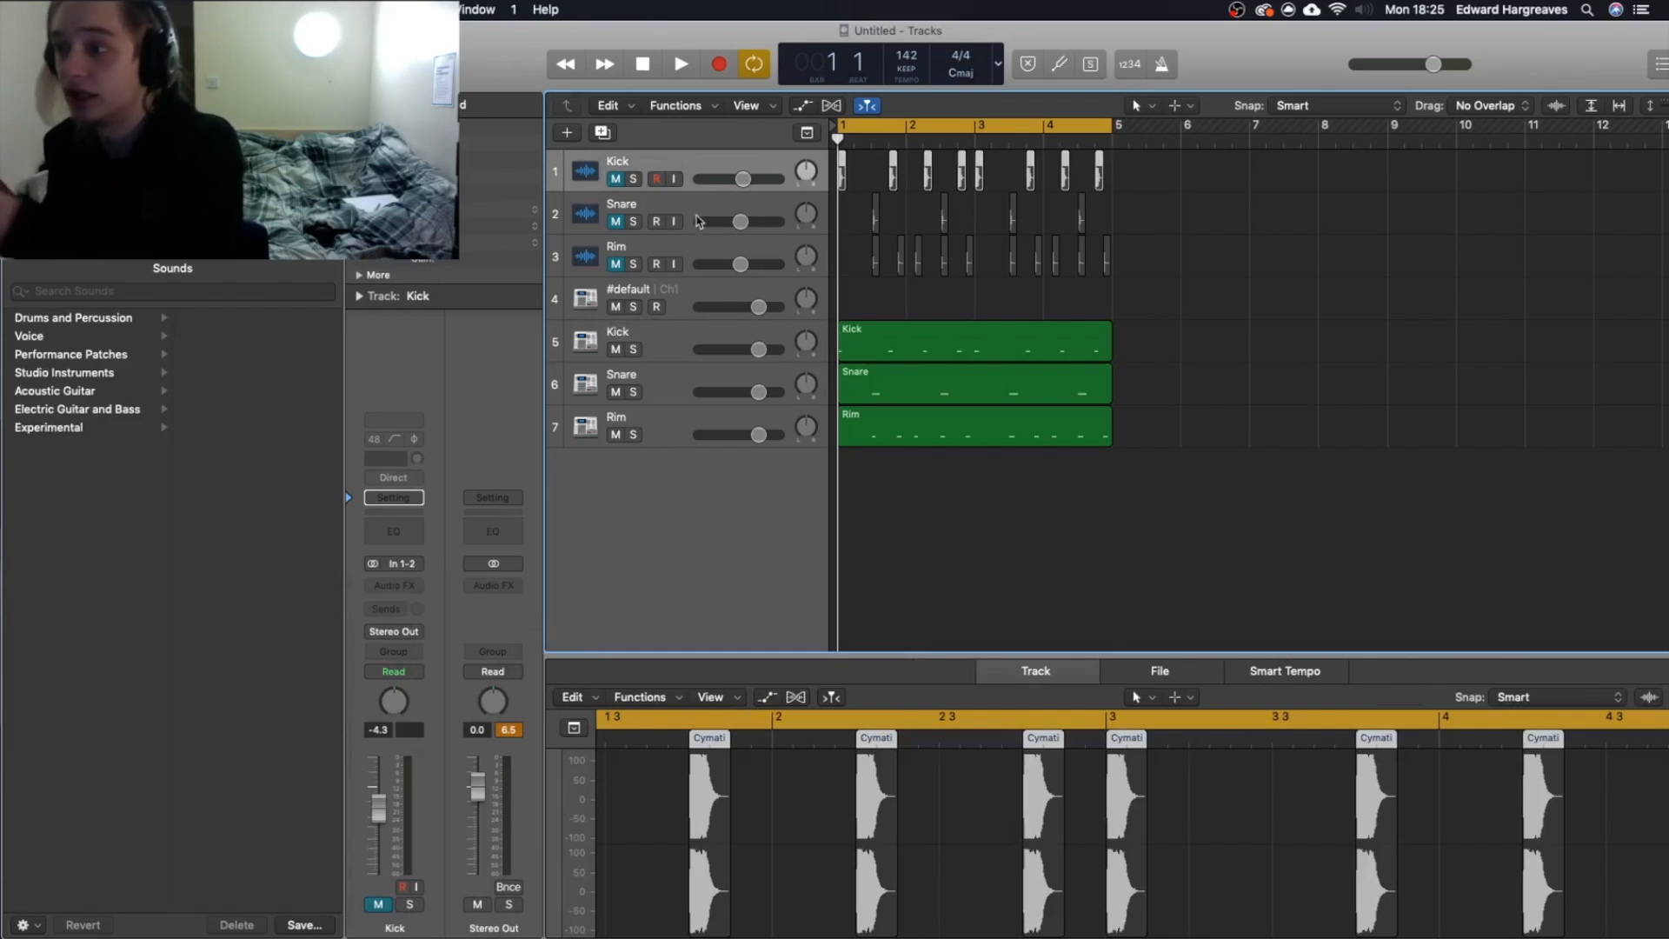
{"action": "left_click", "coordinate": [696, 222]}
{"action": "left_click", "coordinate": [700, 264]}
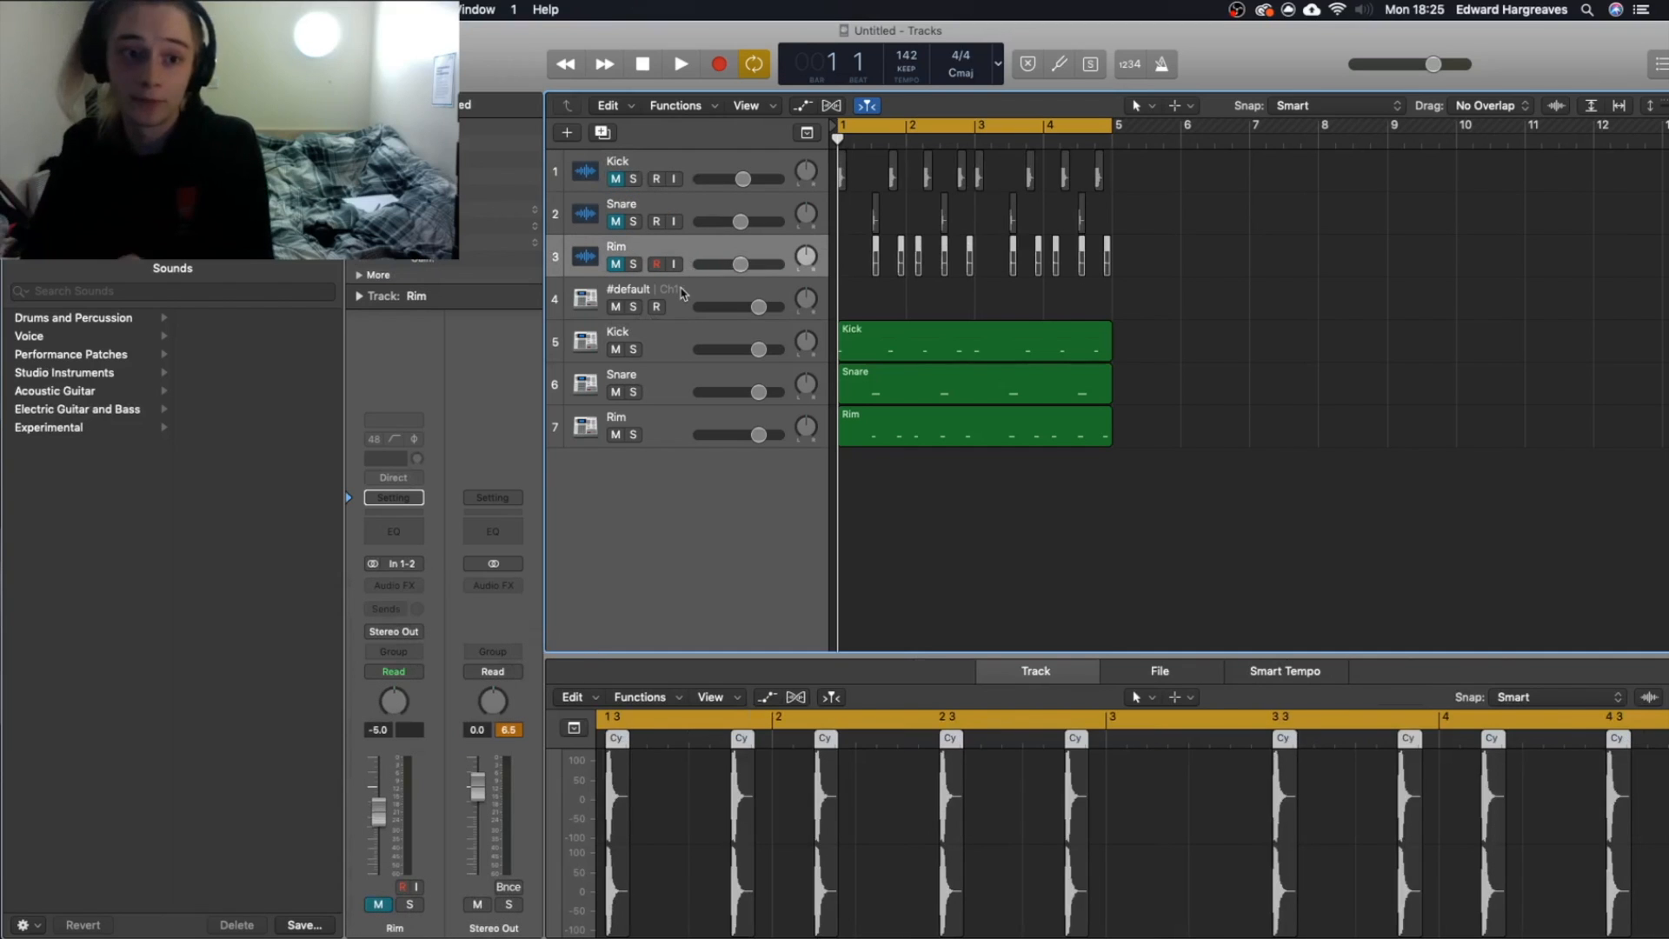
{"action": "left_click", "coordinate": [681, 297]}
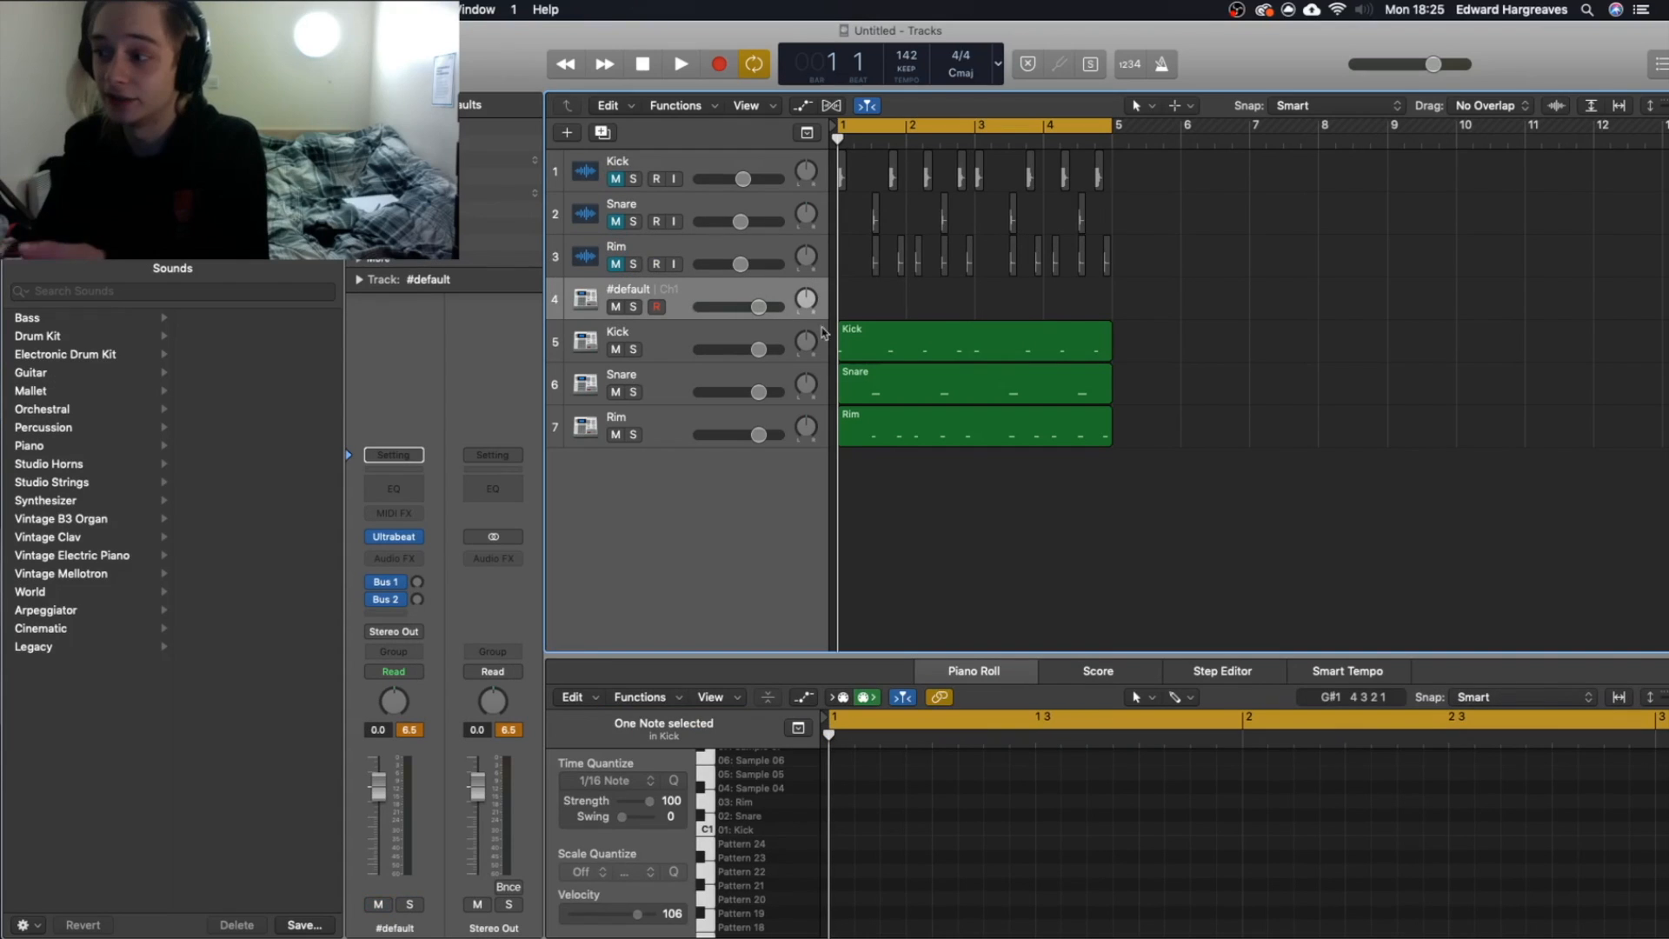
Review the three MIDI regions and the channel strips of the Kick, Snare and Rim auxiliary tracks.
{"action": "left_click_drag", "start_coordinate": [1158, 541], "coordinate": [867, 342]}
{"action": "left_click_drag", "start_coordinate": [1085, 515], "coordinate": [884, 333]}
{"action": "mouse_move", "coordinate": [1065, 546]}
{"action": "left_mouse_down"}
{"action": "mouse_move", "coordinate": [1062, 478]}
{"action": "mouse_move", "coordinate": [1064, 522]}
{"action": "left_mouse_up"}
{"action": "left_click", "coordinate": [679, 391]}
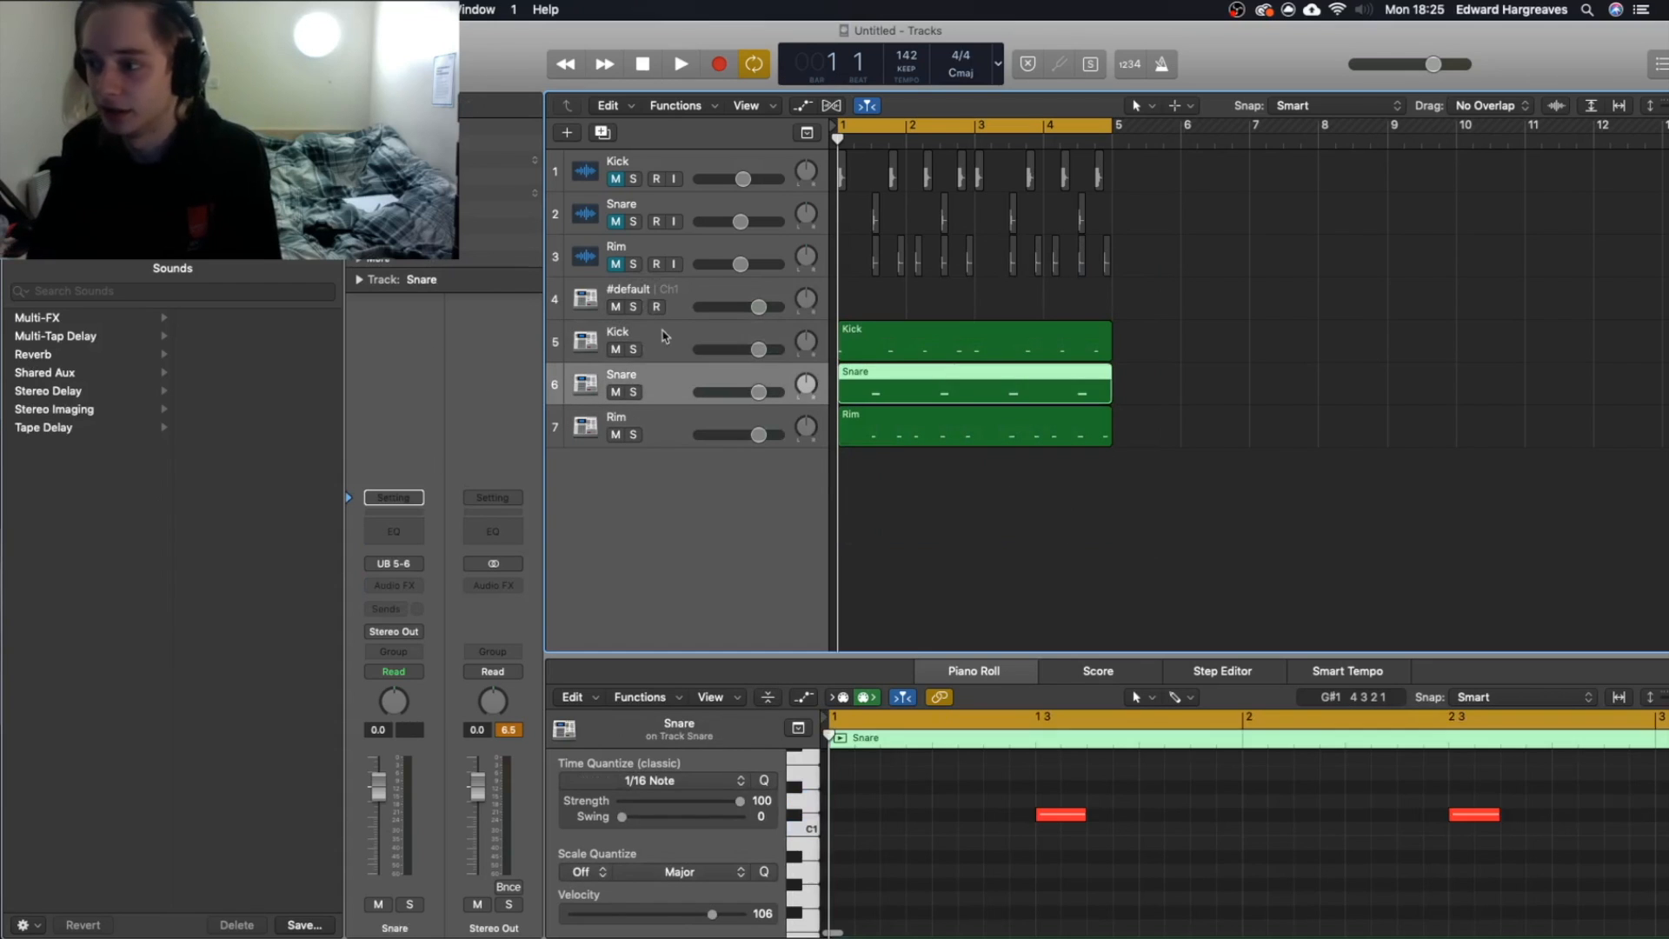
{"action": "left_click", "coordinate": [668, 347]}
{"action": "left_click", "coordinate": [687, 400]}
{"action": "left_click", "coordinate": [663, 437]}
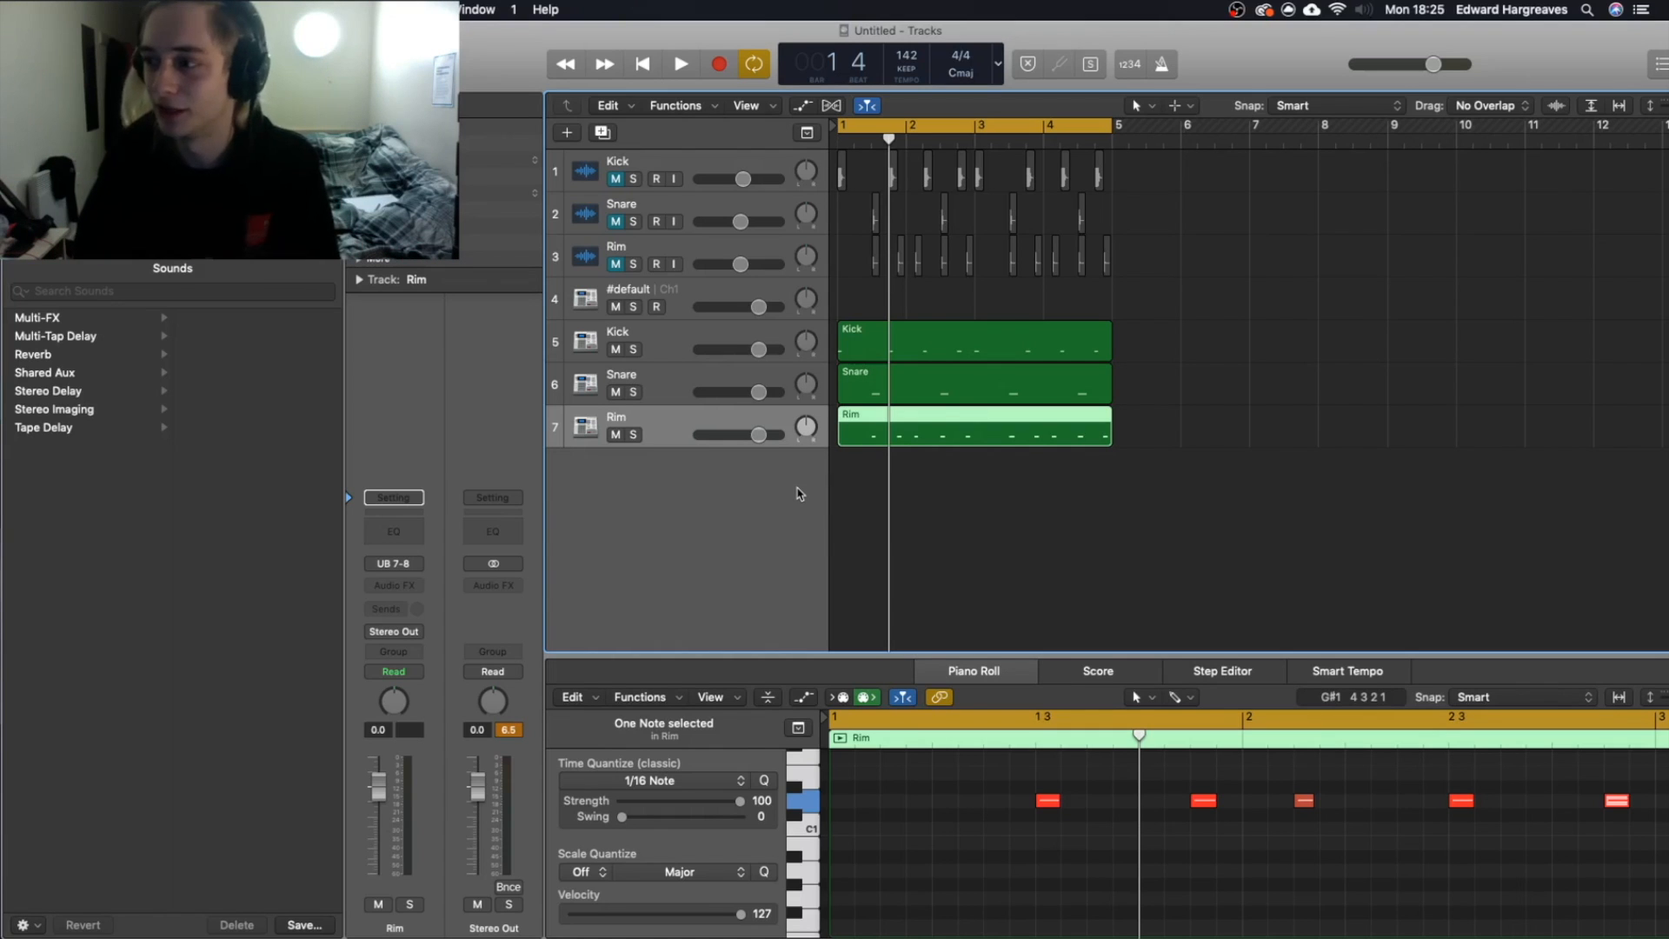
Deselect the MIDI region and unmute the original Rim, Snare and Kick audio tracks.
{"action": "left_click_drag", "start_coordinate": [1213, 278], "coordinate": [1352, 329]}
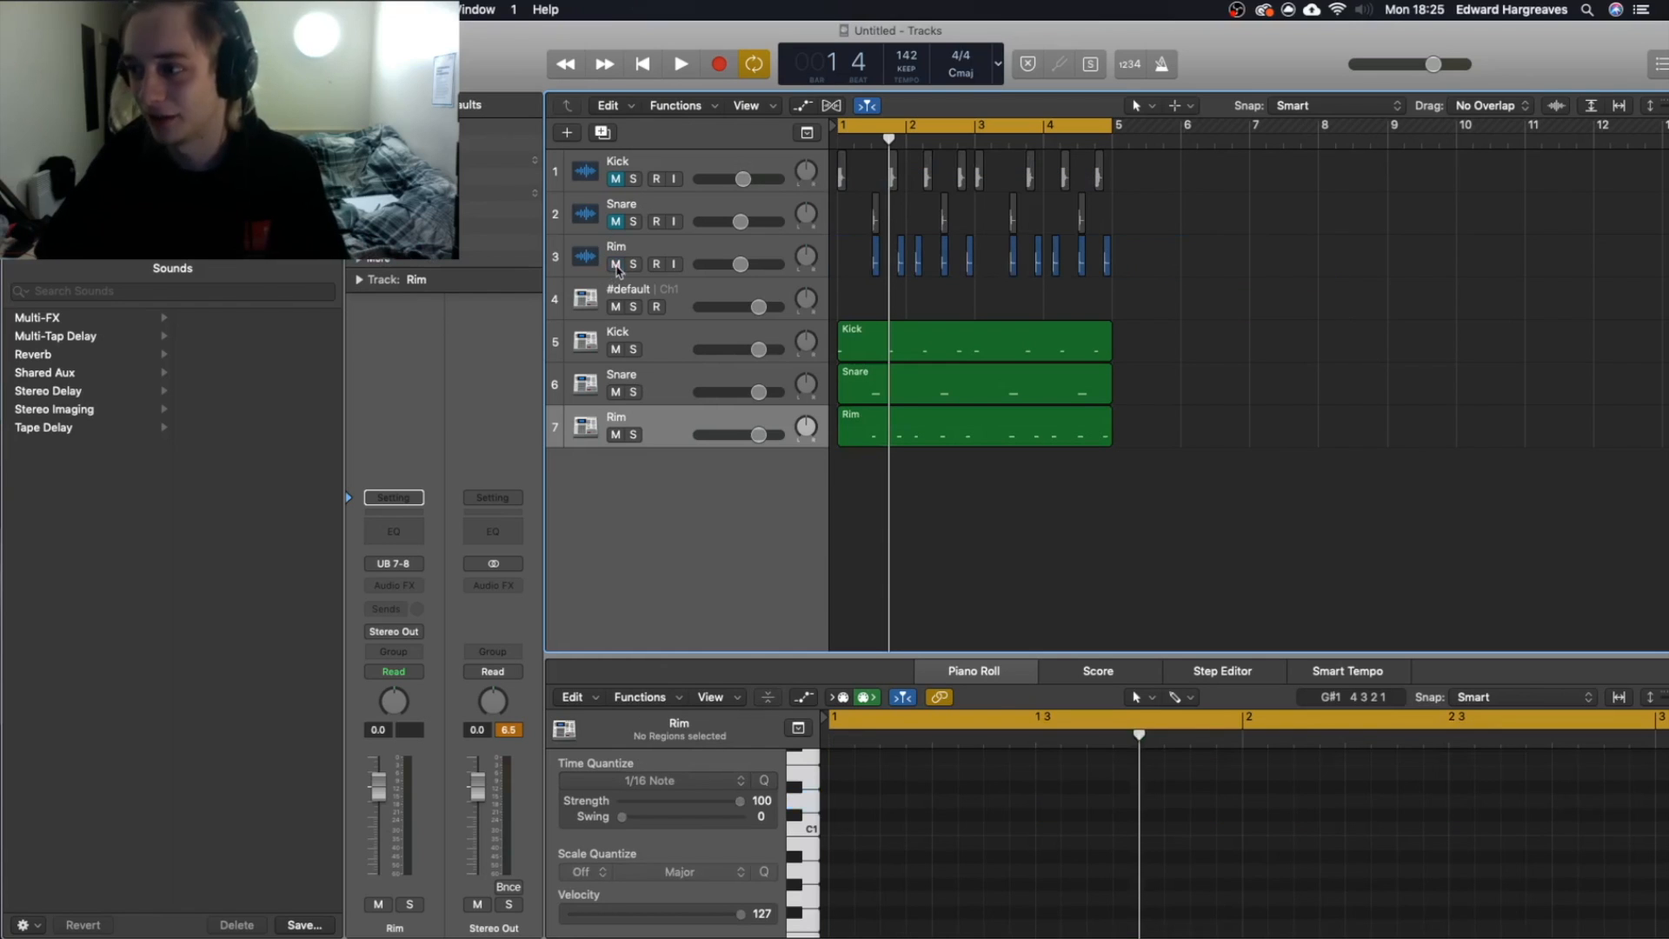
{"action": "left_click", "coordinate": [616, 176]}
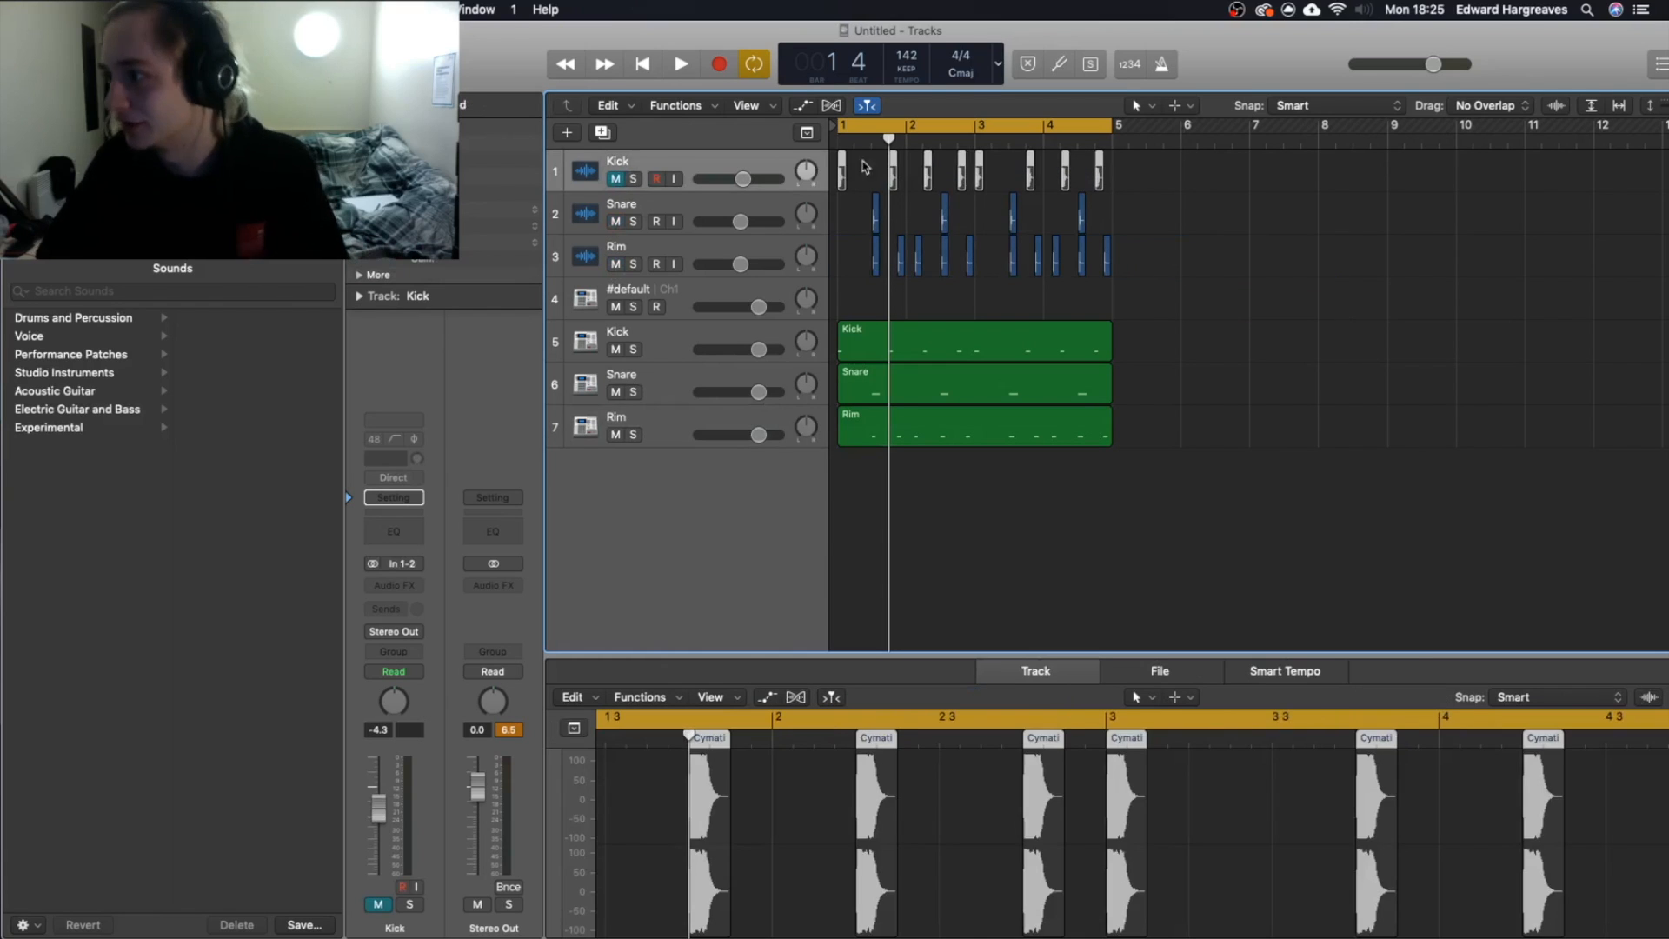
{"action": "left_click", "coordinate": [617, 179]}
{"action": "scroll", "coordinate": [1109, 443], "scroll_direction": "up", "scroll_amount": 5}
{"action": "scroll", "coordinate": [1139, 487], "scroll_direction": "down", "scroll_amount": 2}
{"action": "scroll", "coordinate": [1163, 502], "scroll_direction": "right", "scroll_amount": 1}
{"action": "left_click_drag", "start_coordinate": [1182, 454], "coordinate": [1132, 519]}
{"action": "scroll", "coordinate": [1130, 520], "scroll_direction": "right", "scroll_amount": 1}
{"action": "scroll", "coordinate": [1132, 521], "scroll_direction": "down", "scroll_amount": 5}
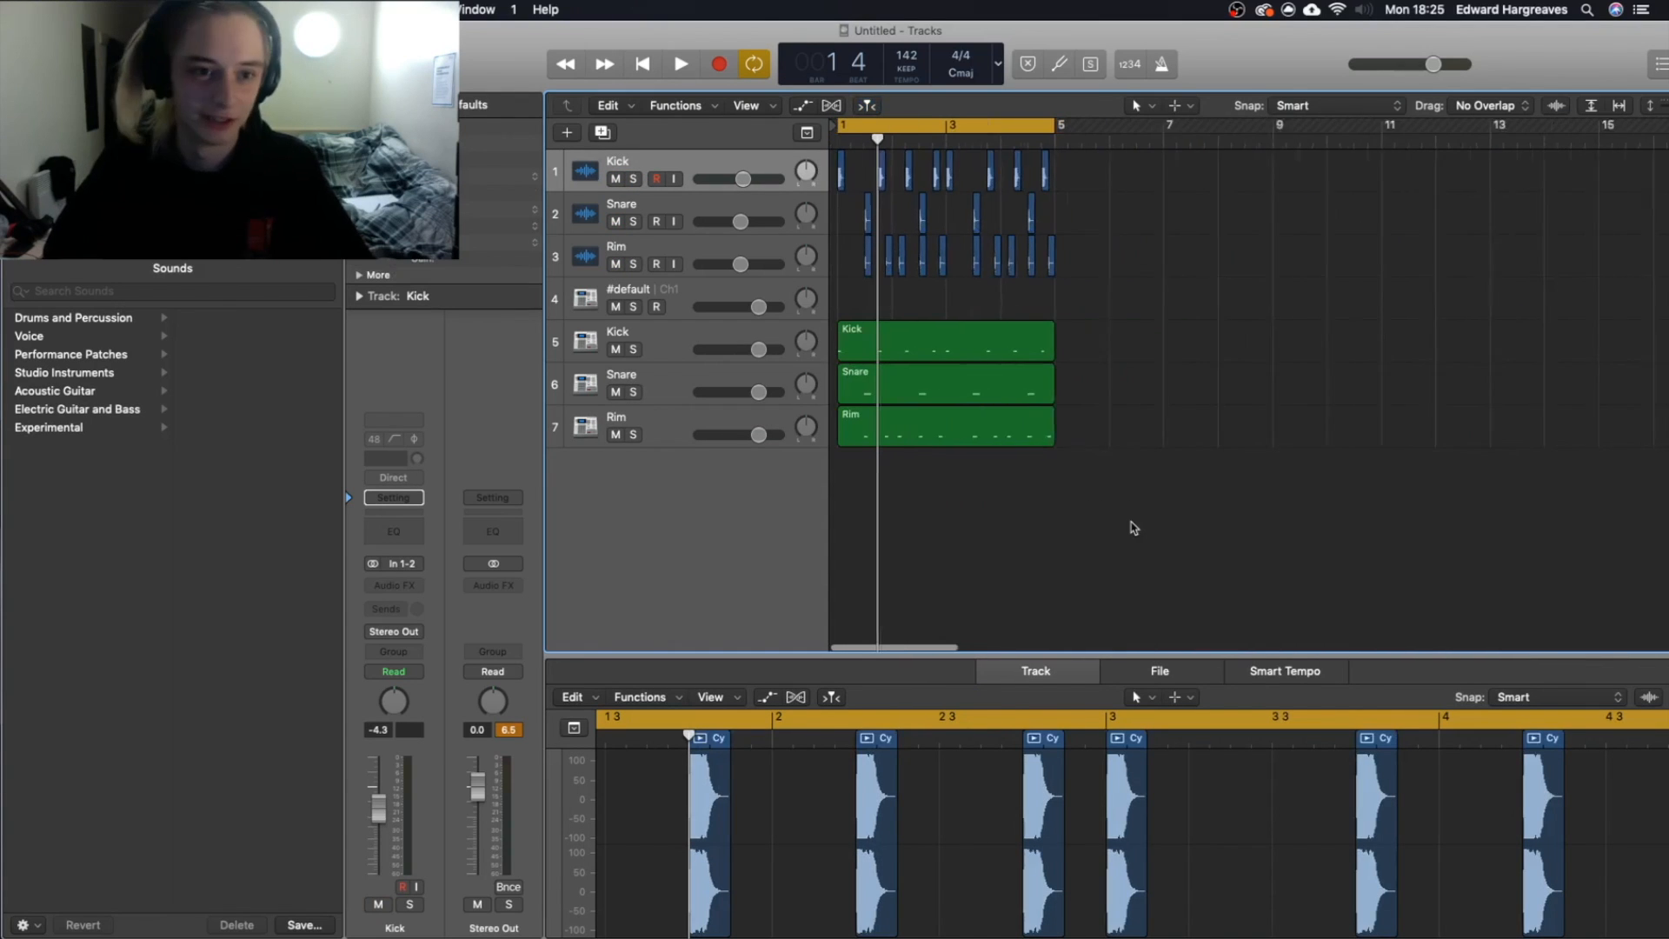